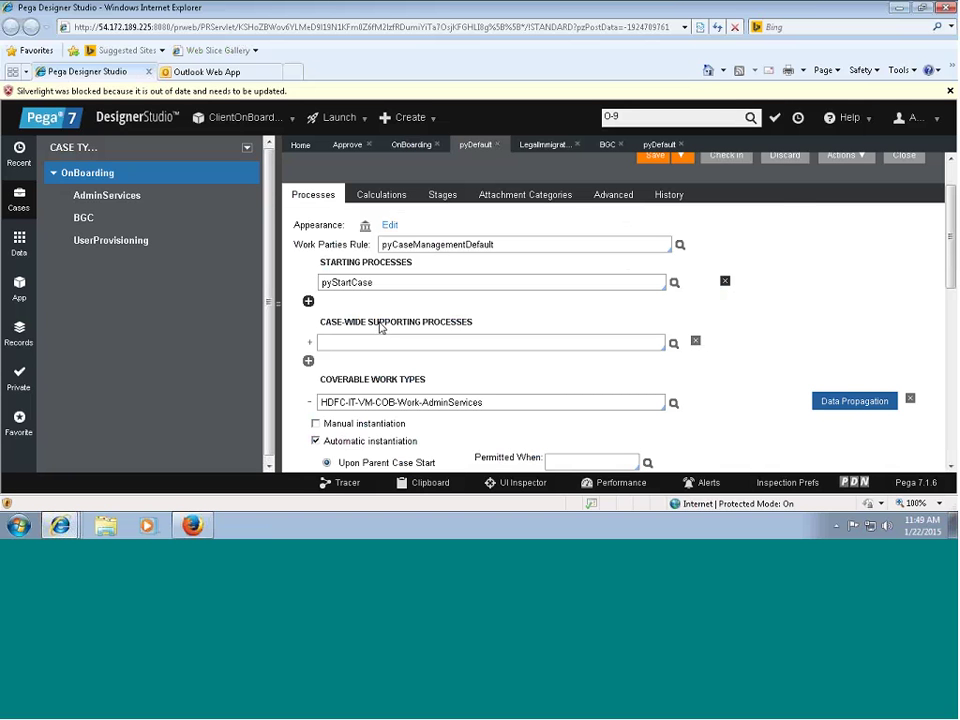
{"action": "mouse_move", "coordinate": [60, 525]}
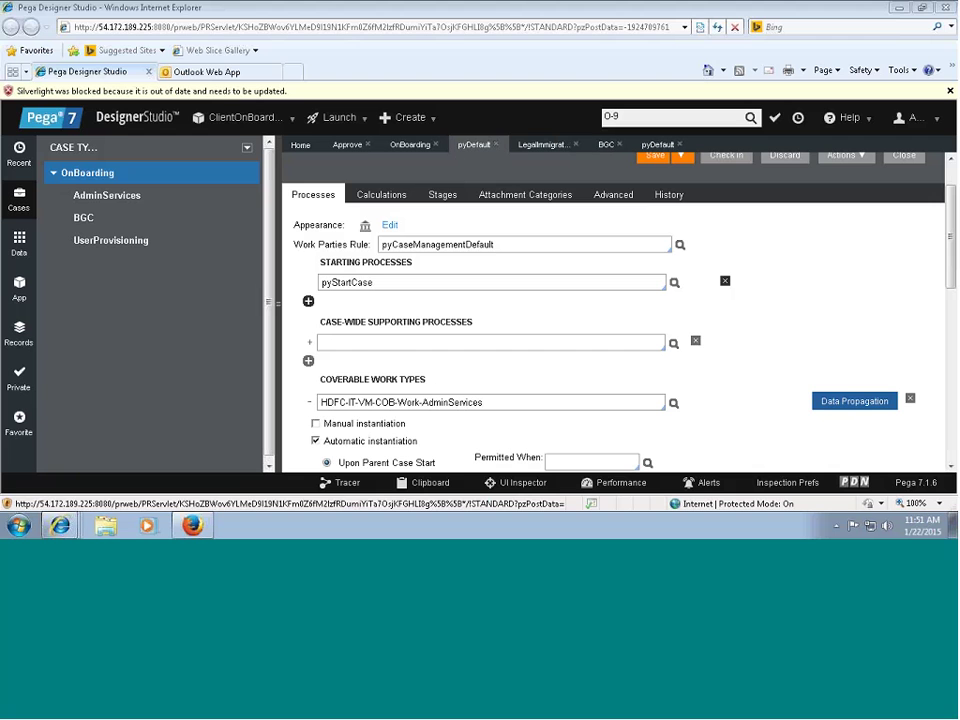
{"action": "scroll", "coordinate": [864, 207], "scroll_direction": "up", "scroll_amount": 1}
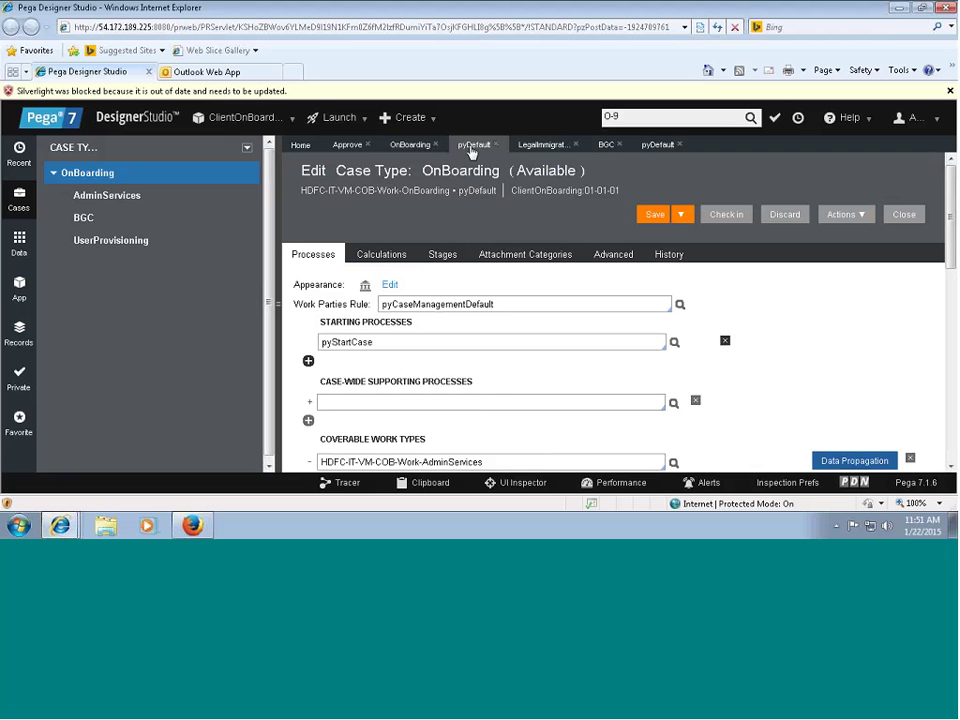
Run a new OnBoarding case and enter the First Name and Start Date 1/22/2015.
{"action": "left_click", "coordinate": [412, 147]}
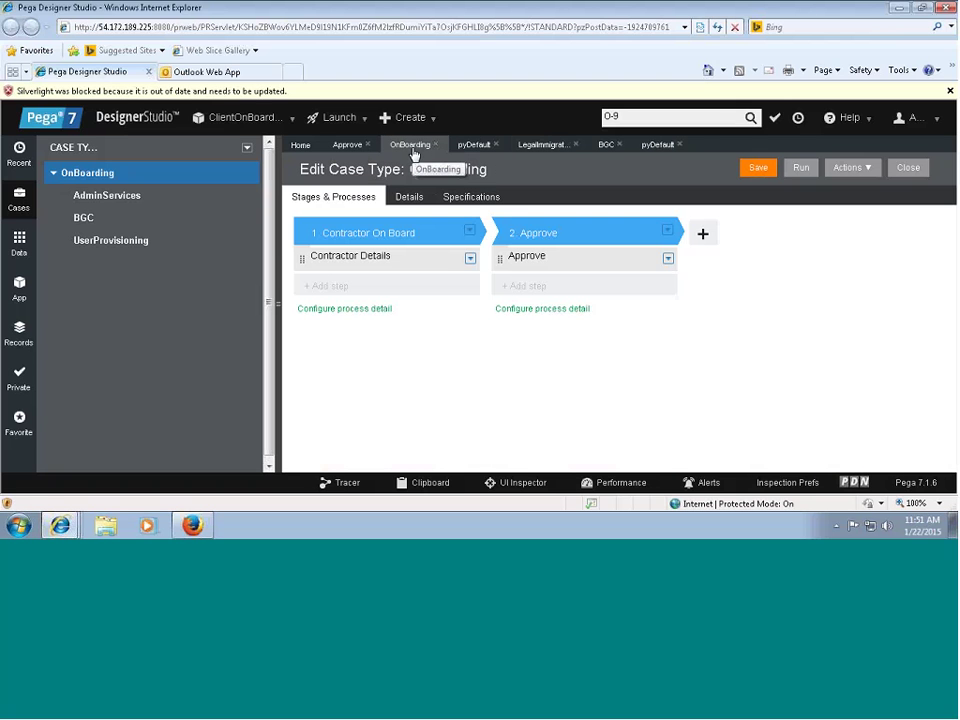
{"action": "left_click", "coordinate": [801, 168]}
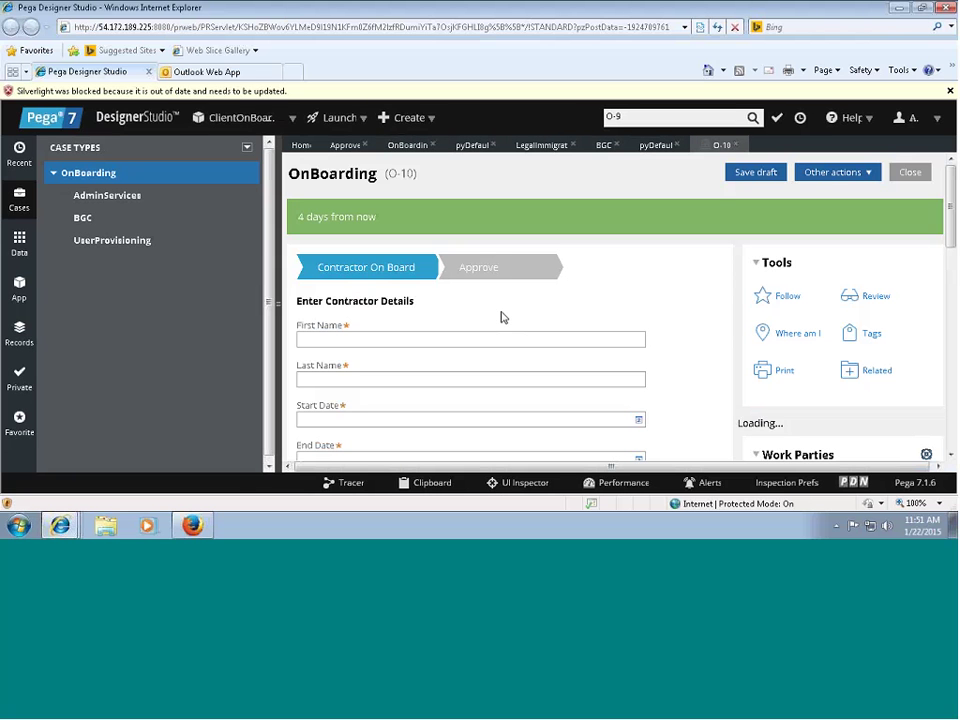
{"action": "left_click", "coordinate": [472, 342]}
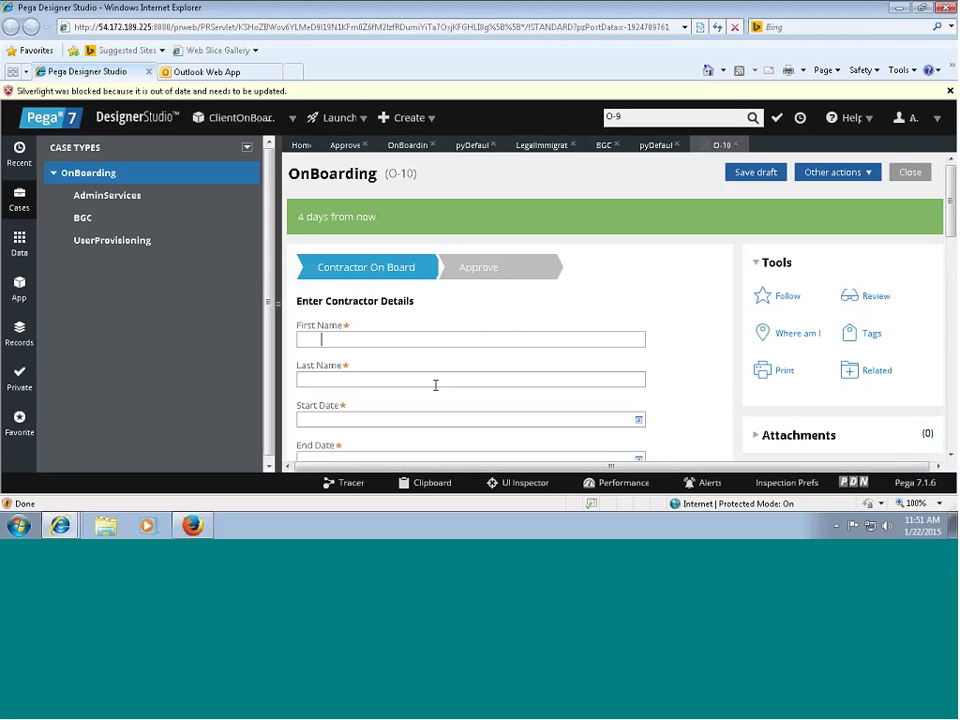
{"action": "type", "text": "sdasd"}
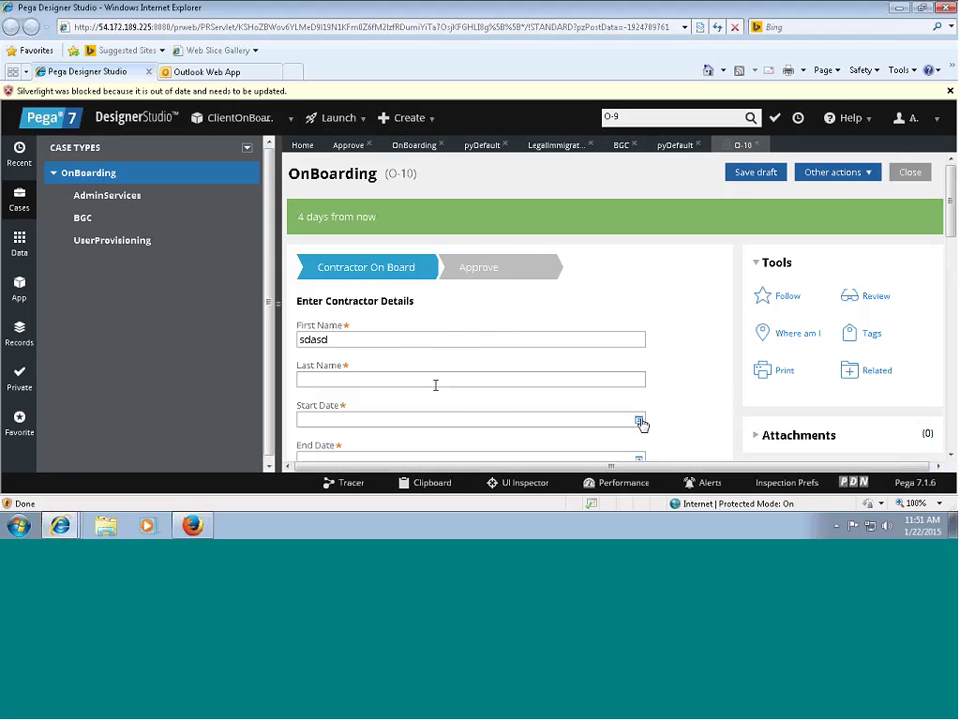
{"action": "left_click", "coordinate": [639, 421]}
{"action": "left_click", "coordinate": [416, 358]}
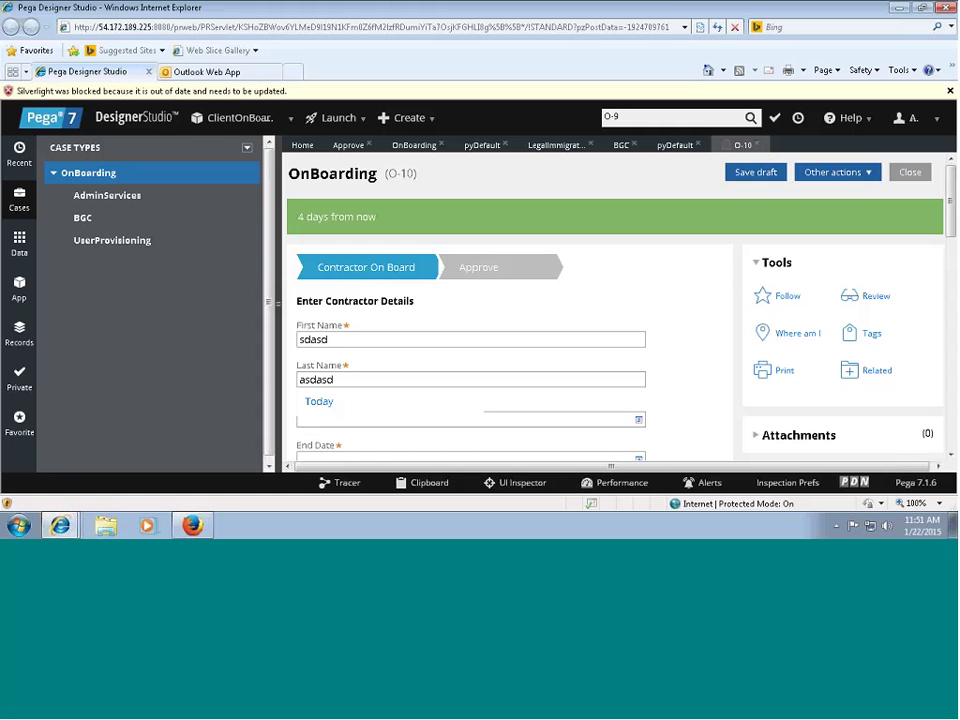
Fill in the LOB and Approver Name fields on the contractor form.
{"action": "left_click_drag", "start_coordinate": [952, 205], "coordinate": [950, 249]}
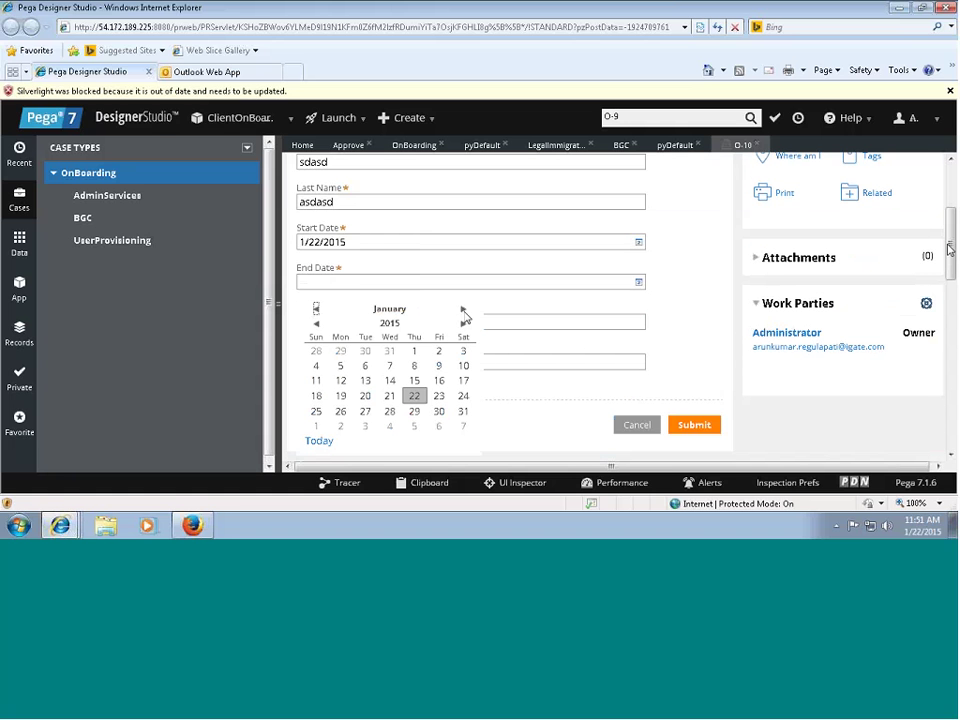
{"action": "left_click", "coordinate": [388, 322]}
{"action": "type", "text": "asdasd"}
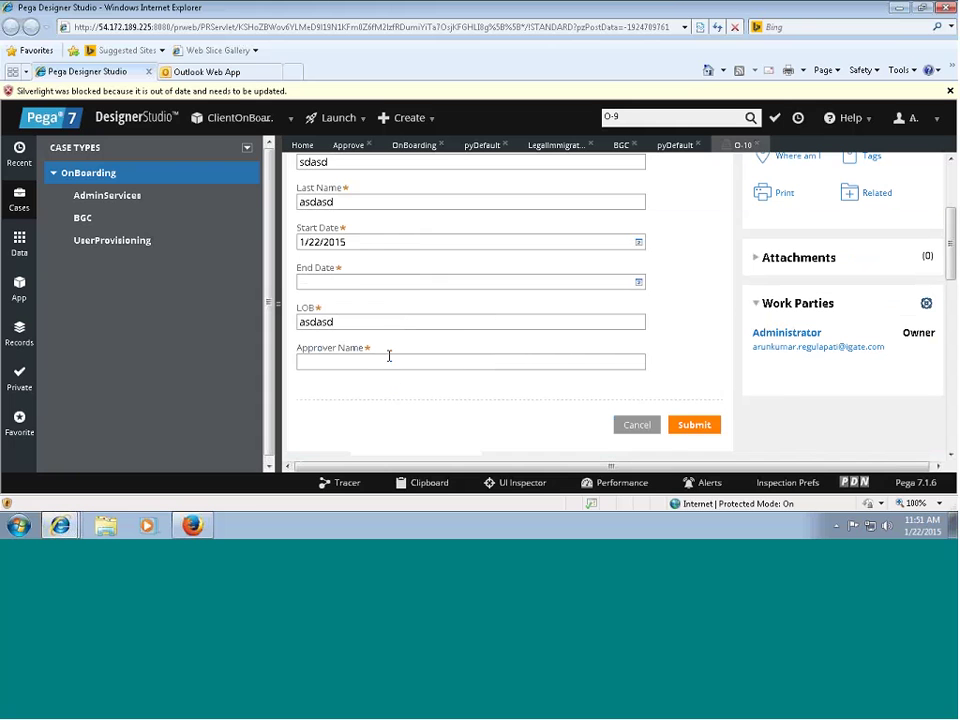
{"action": "left_click", "coordinate": [389, 358]}
{"action": "type", "text": "asdasd"}
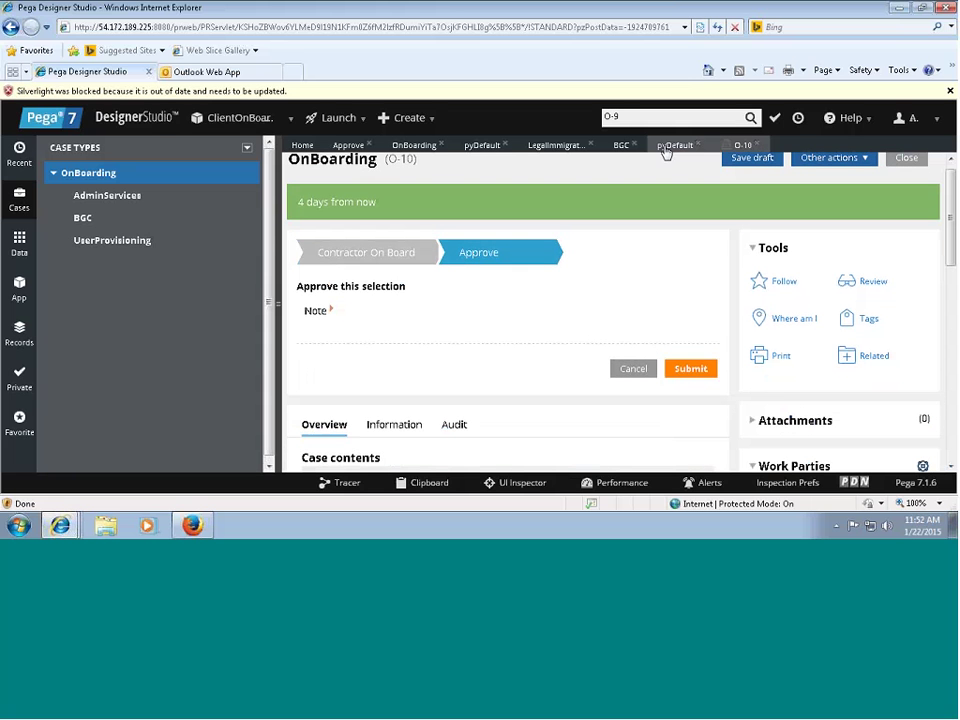
Review the Coverable Work Types on the OnBoarding pyDefault case type form.
{"action": "left_click", "coordinate": [473, 147]}
{"action": "scroll", "coordinate": [949, 313], "scroll_direction": "down", "scroll_amount": 3}
{"action": "scroll", "coordinate": [949, 313], "scroll_direction": "down", "scroll_amount": 2}
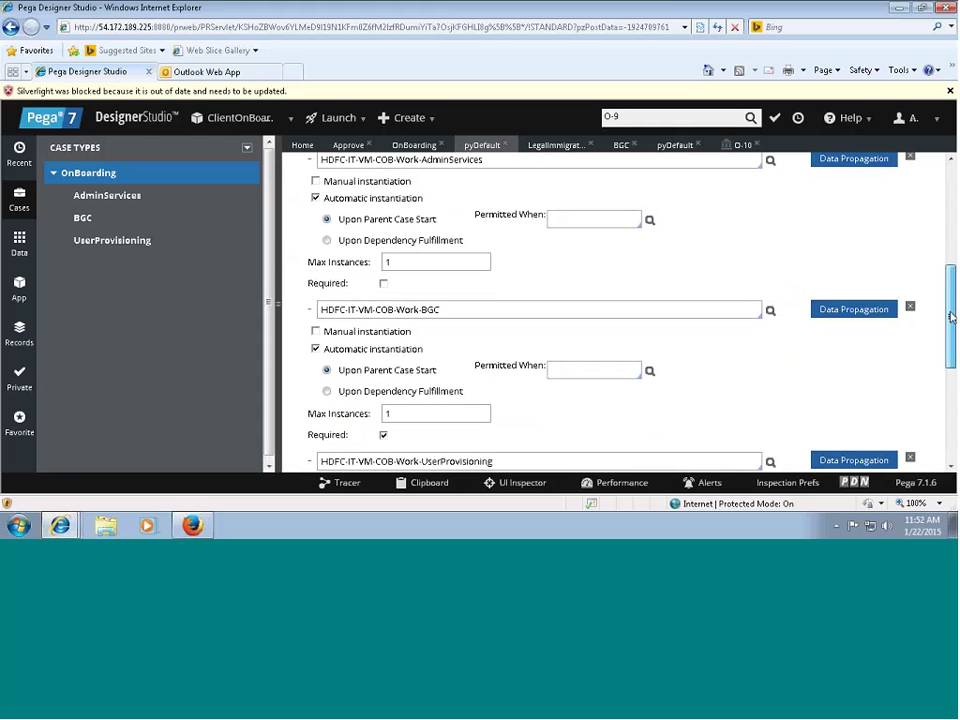
{"action": "scroll", "coordinate": [951, 340], "scroll_direction": "down", "scroll_amount": 2}
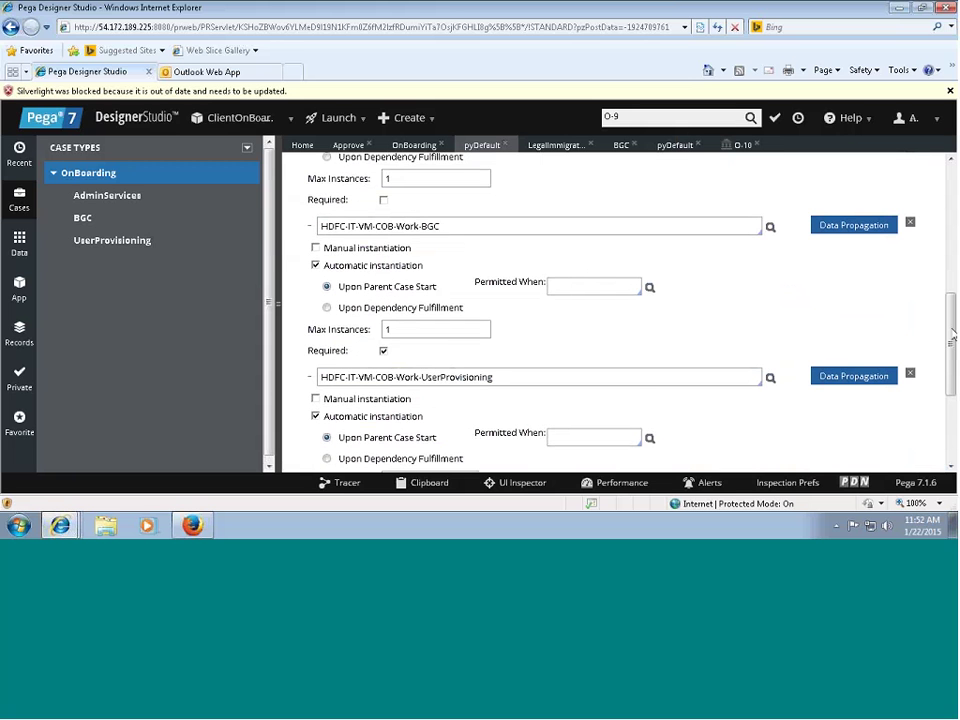
{"action": "scroll", "coordinate": [951, 354], "scroll_direction": "down", "scroll_amount": 1}
{"action": "scroll", "coordinate": [947, 376], "scroll_direction": "up", "scroll_amount": 2}
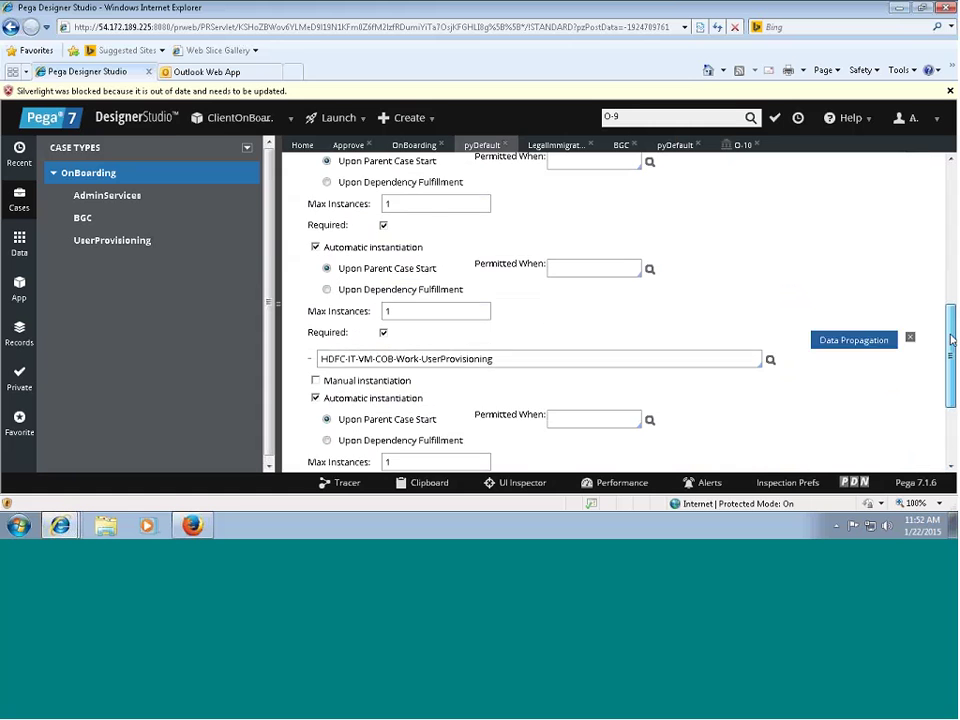
Add a note to case O-10's Approve step and submit it.
{"action": "left_click", "coordinate": [741, 146]}
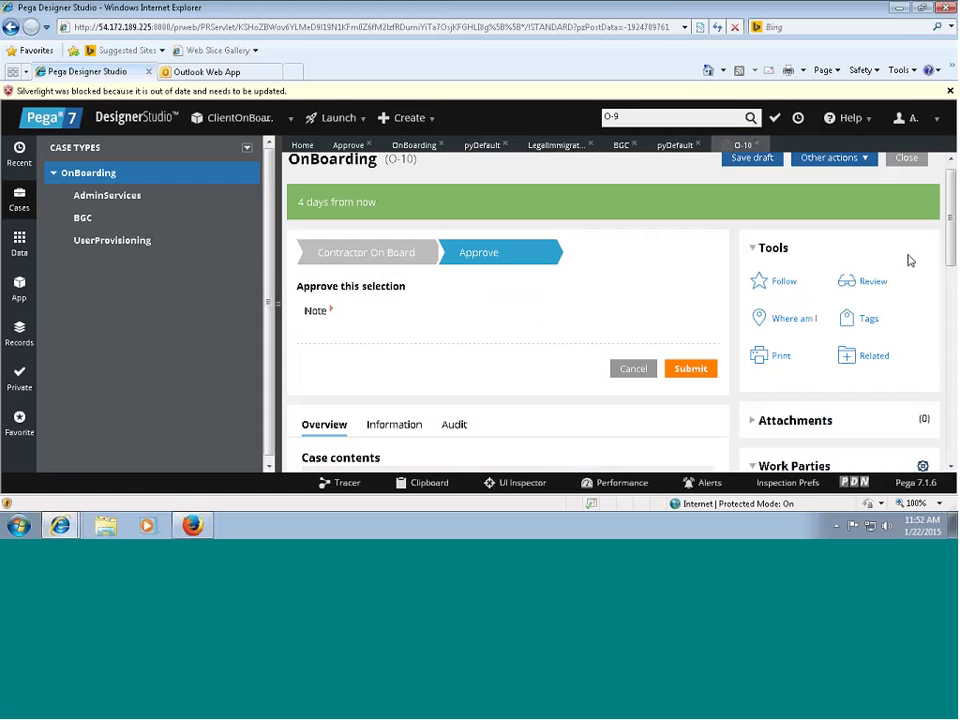
{"action": "left_click", "coordinate": [331, 310]}
{"action": "type", "text": "sa"}
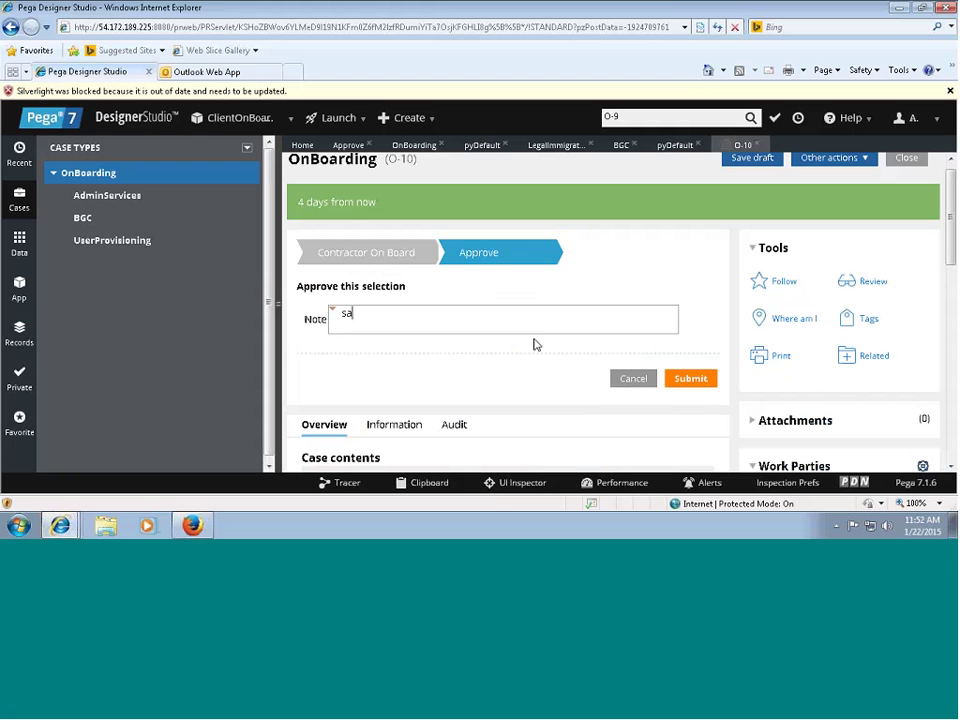
{"action": "type", "text": "das"}
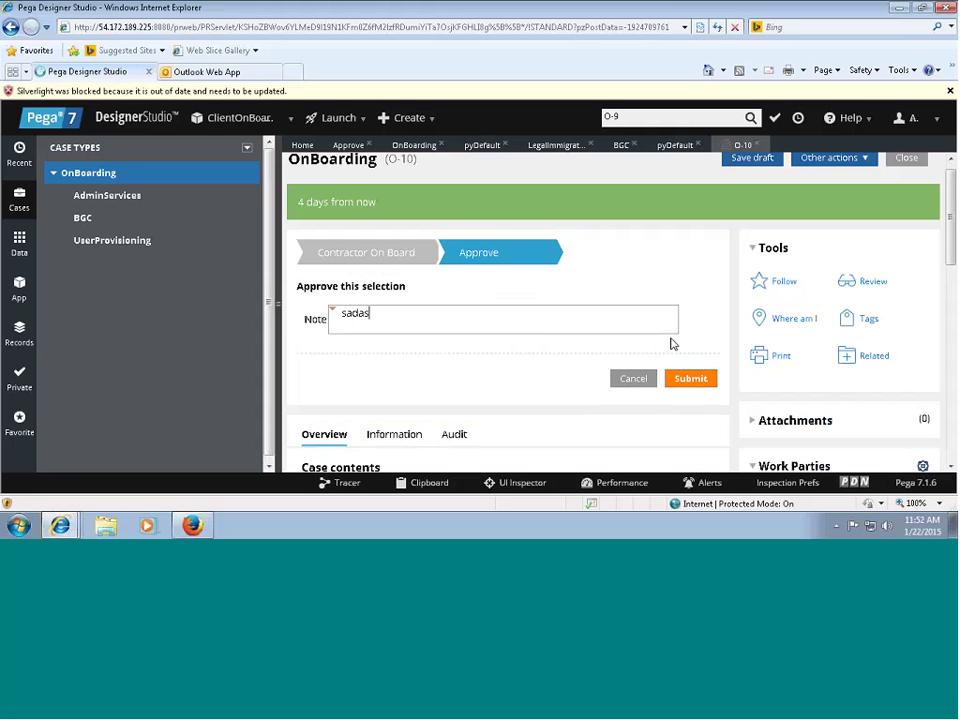
{"action": "left_click", "coordinate": [690, 378]}
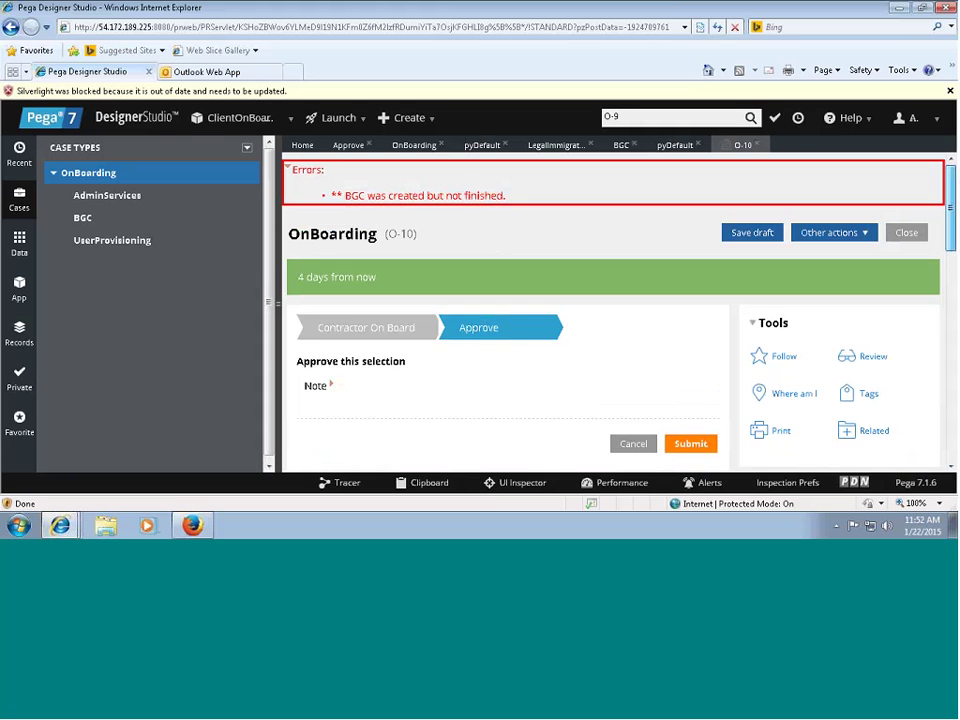
{"action": "scroll", "coordinate": [563, 320], "scroll_direction": "down", "scroll_amount": 4}
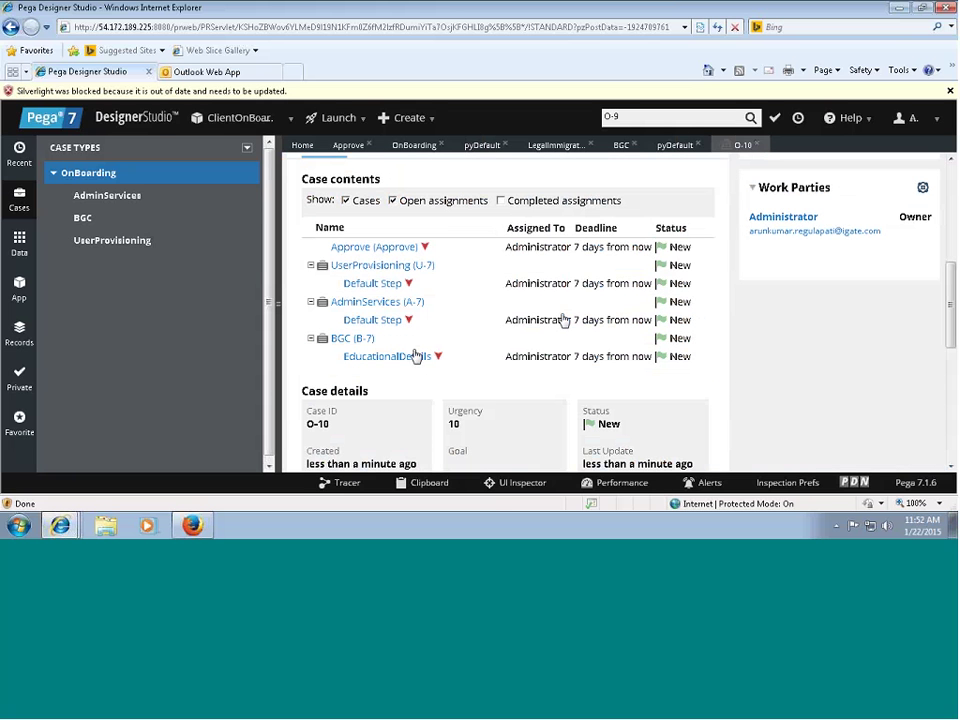
Complete B-7's EducationalDetails with B.Tech qualification, university, completion date and state.
{"action": "left_click", "coordinate": [408, 358]}
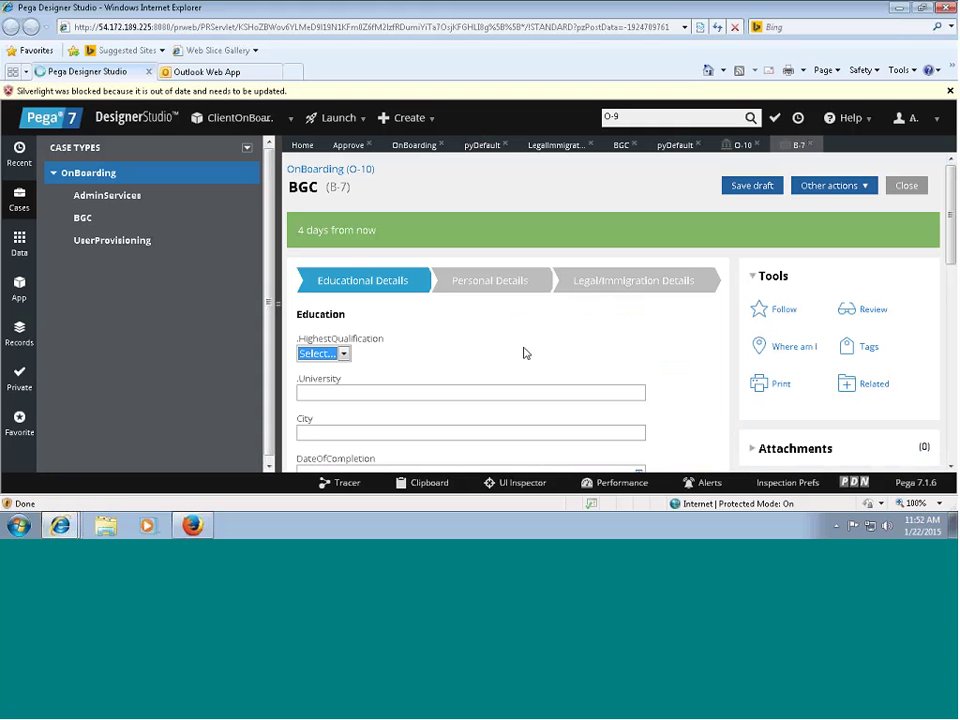
{"action": "left_click", "coordinate": [343, 353]}
{"action": "left_click", "coordinate": [315, 378]}
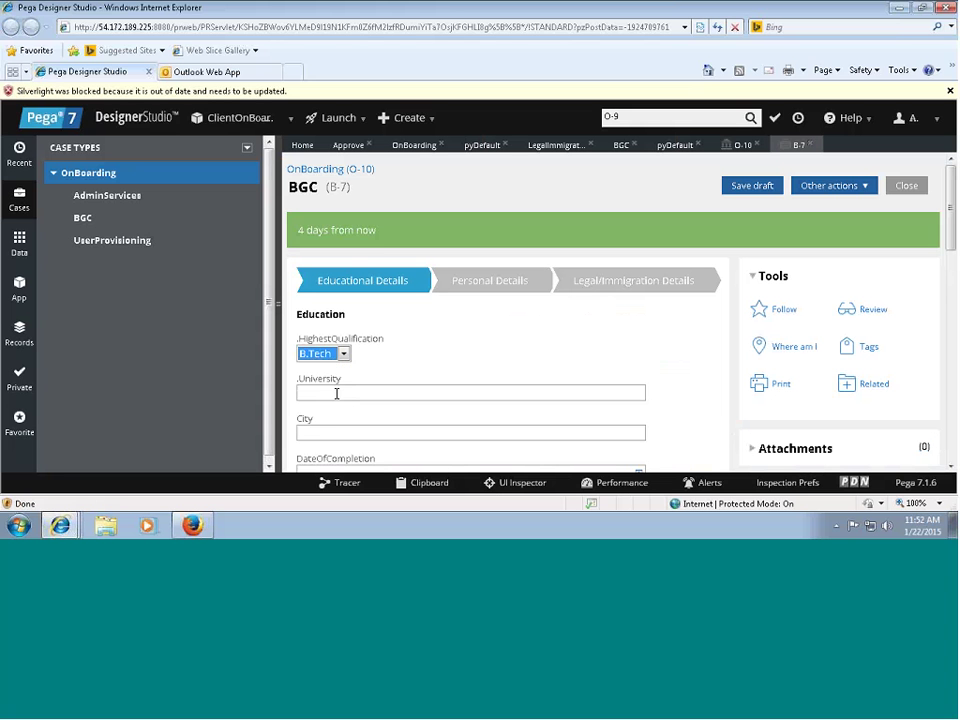
{"action": "left_click", "coordinate": [306, 392]}
{"action": "type", "text": "asdasdasdasd"}
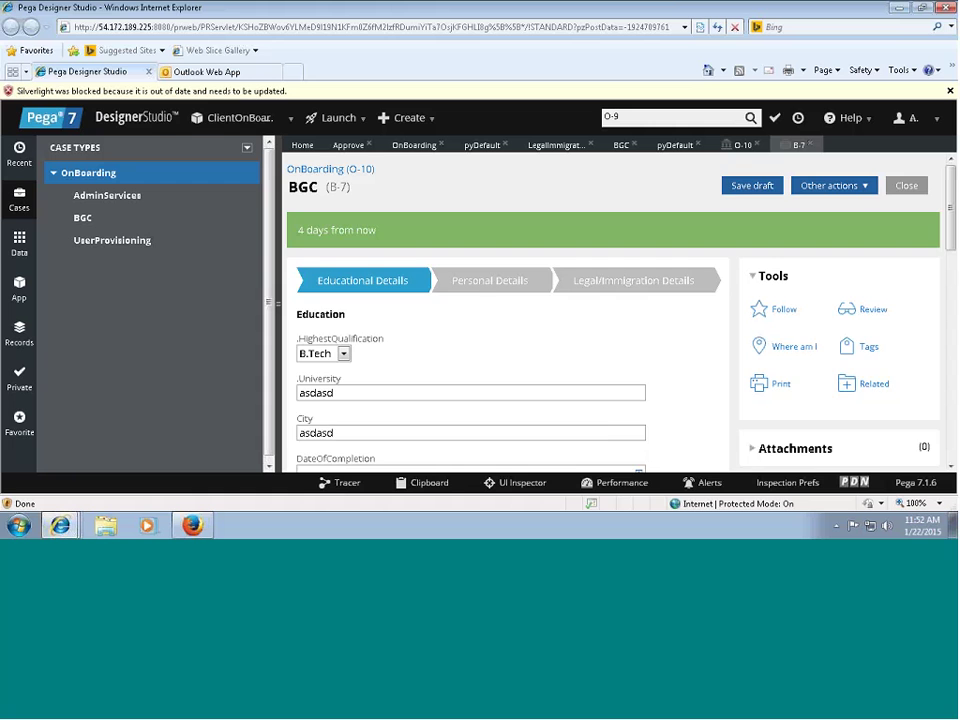
{"action": "scroll", "coordinate": [448, 291], "scroll_direction": "down", "scroll_amount": 3}
{"action": "left_click", "coordinate": [563, 302]}
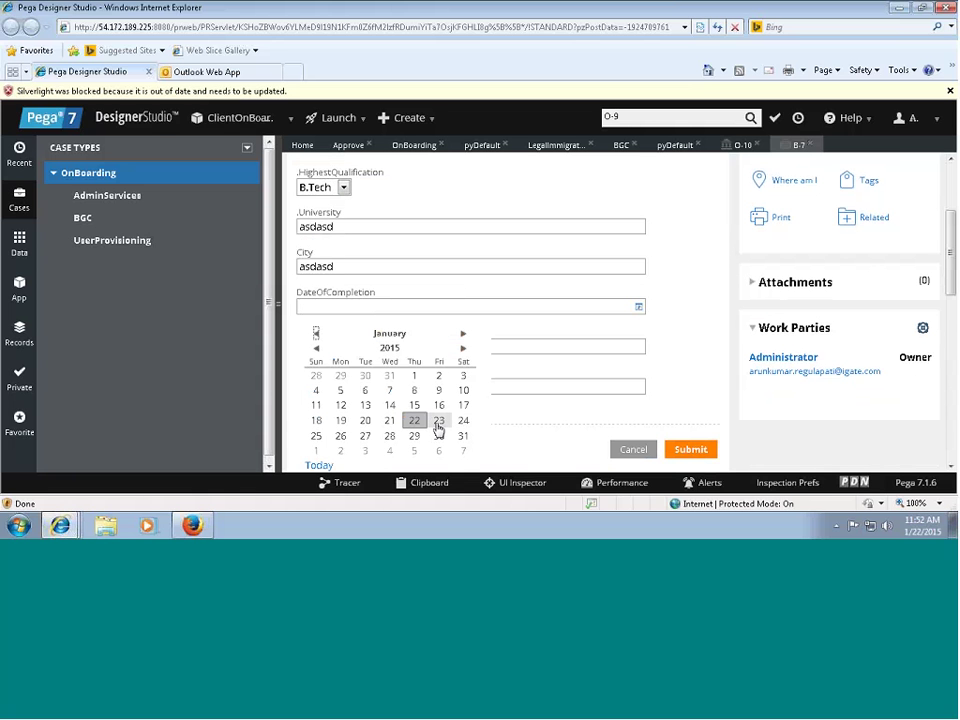
{"action": "left_click", "coordinate": [345, 345]}
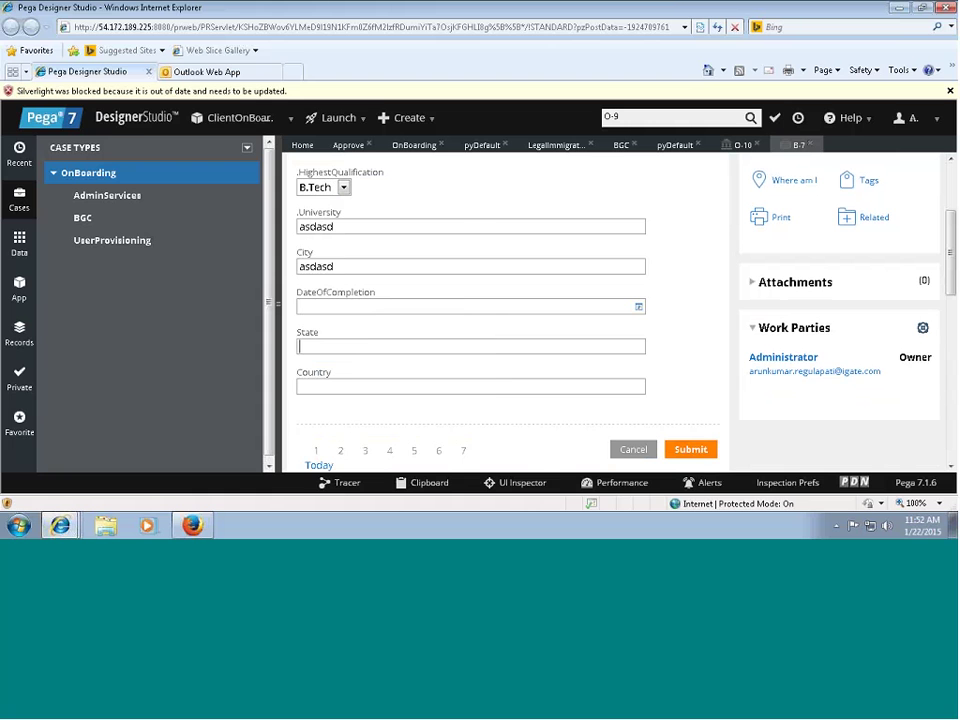
{"action": "type", "text": "asd"}
{"action": "key", "text": "Tab"}
{"action": "type", "text": "asdasd"}
{"action": "left_click", "coordinate": [692, 452]}
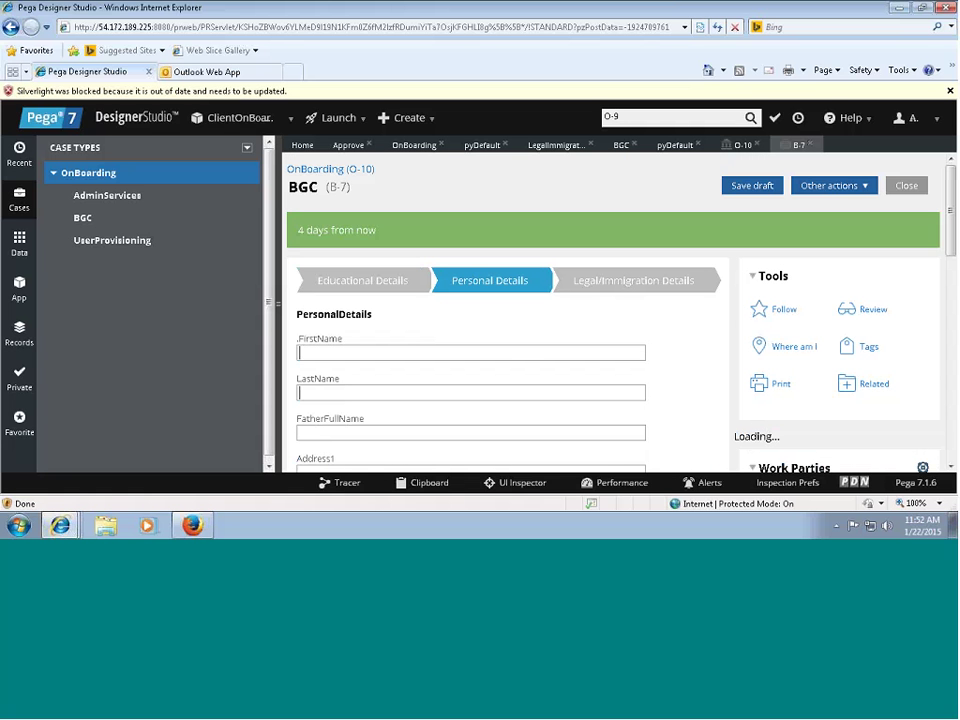
Fill in and submit the PersonalDetails form, including Address1.
{"action": "type", "text": "asd"}
{"action": "key", "text": "Tab"}
{"action": "type", "text": "asd"}
{"action": "key", "text": "Tab"}
{"action": "type", "text": "asdasds"}
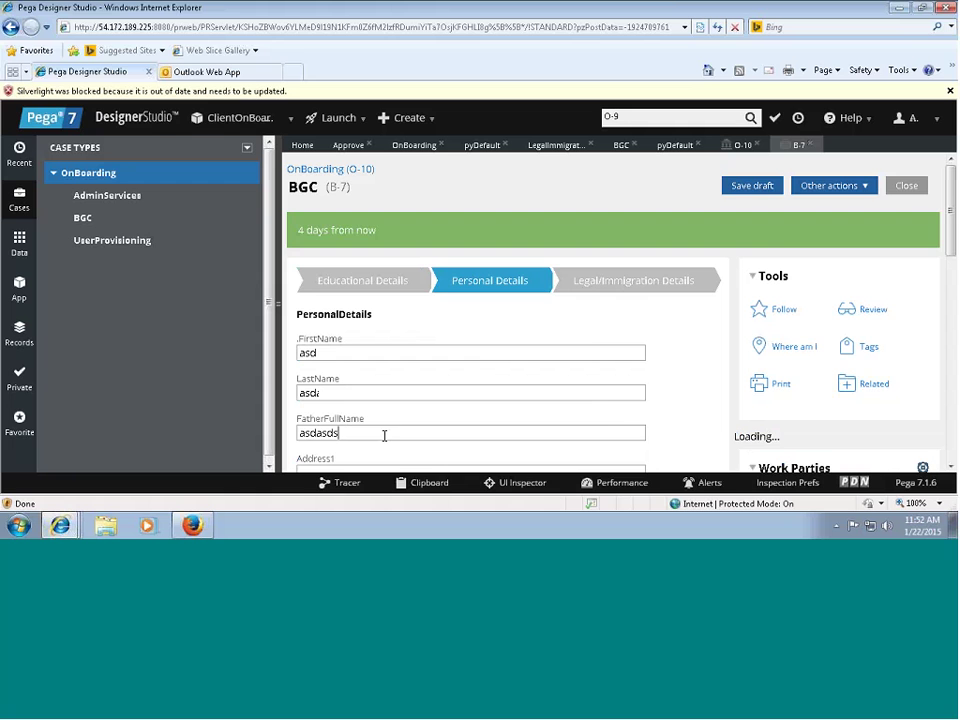
{"action": "scroll", "coordinate": [352, 308], "scroll_direction": "down", "scroll_amount": 3}
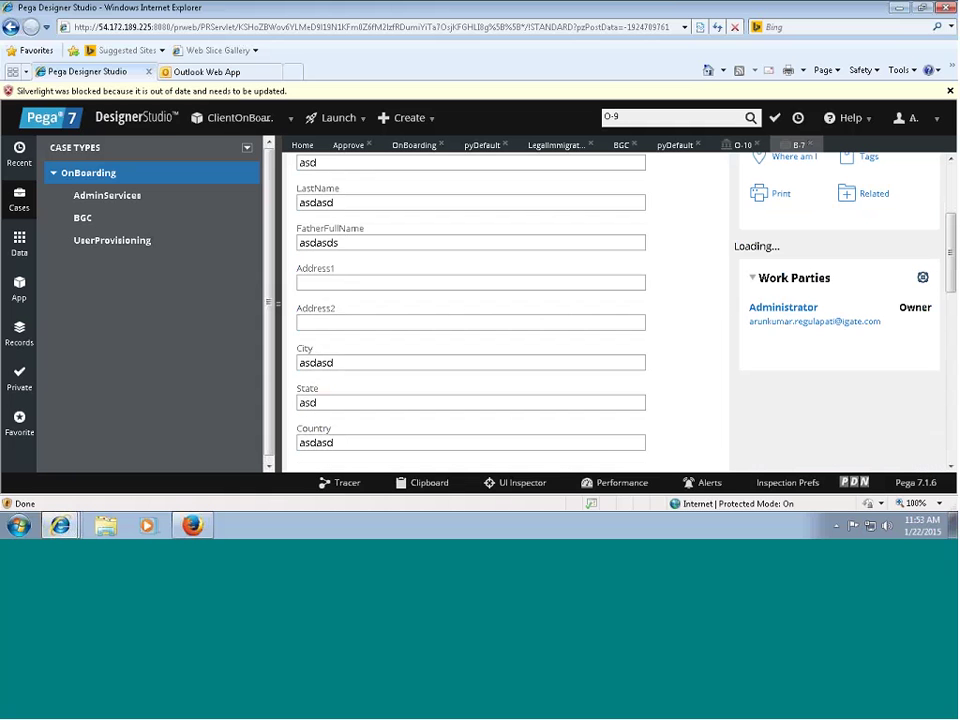
{"action": "key", "text": "Tab"}
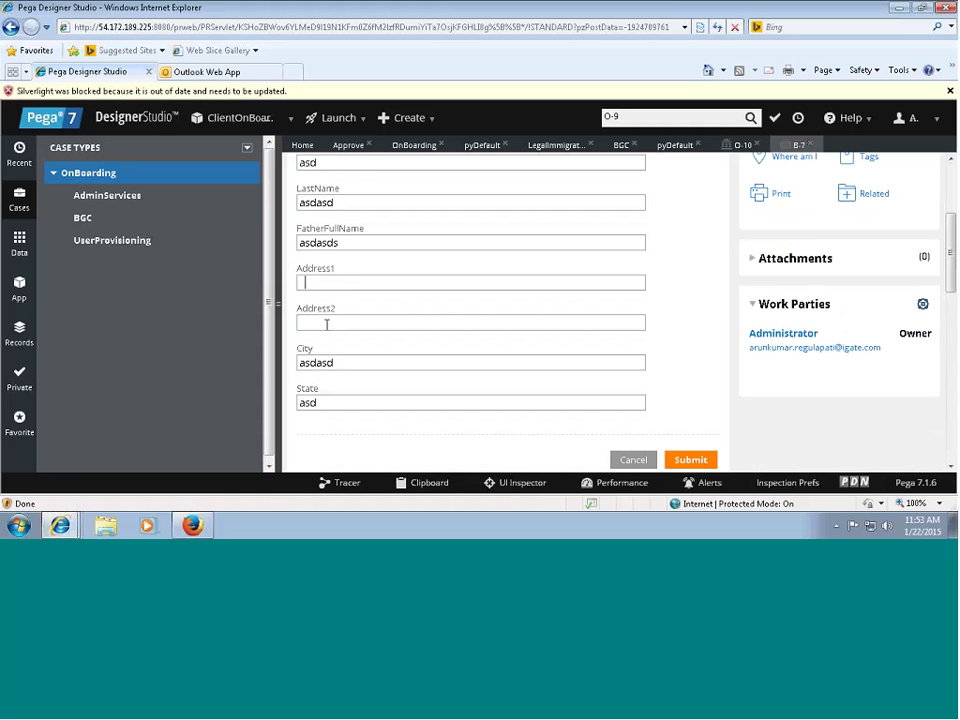
{"action": "scroll", "coordinate": [917, 315], "scroll_direction": "down", "scroll_amount": 3}
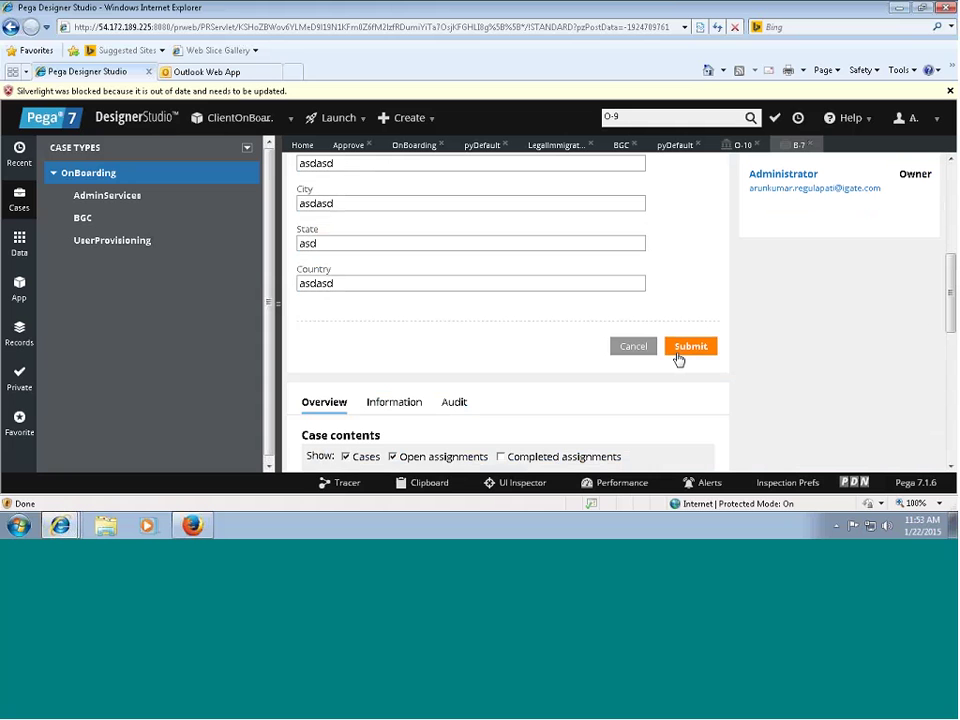
{"action": "left_click", "coordinate": [677, 352]}
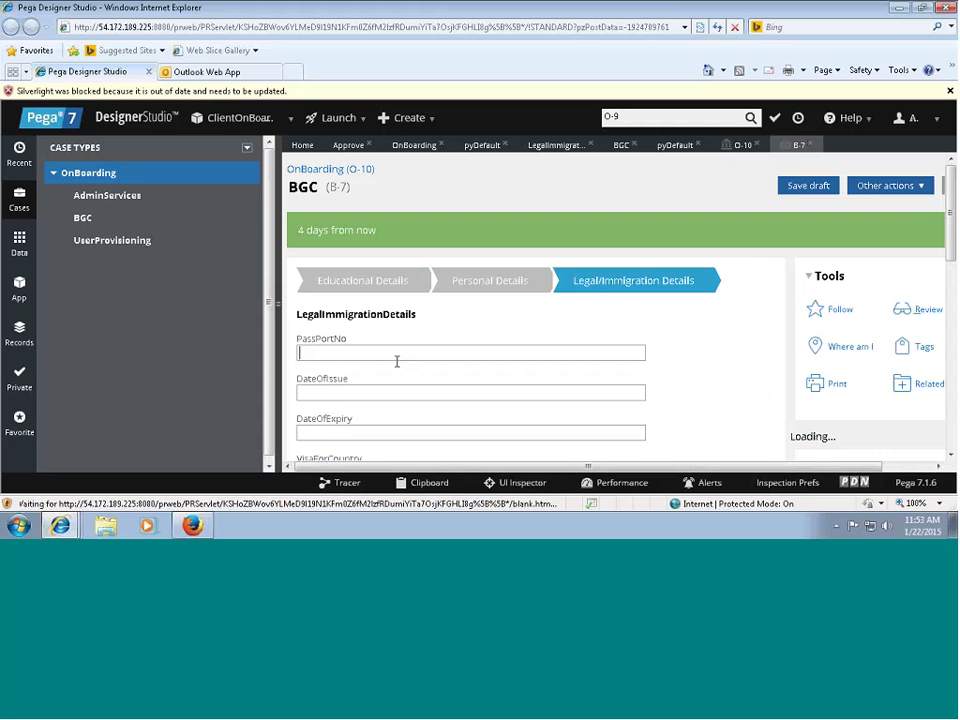
Enter DateOfIssue, DateOfExpiry and VisaForCountry, then submit the Legal/Immigration Details.
{"action": "type", "text": "asd"}
{"action": "key", "text": "Tab"}
{"action": "type", "text": "asdasdasd"}
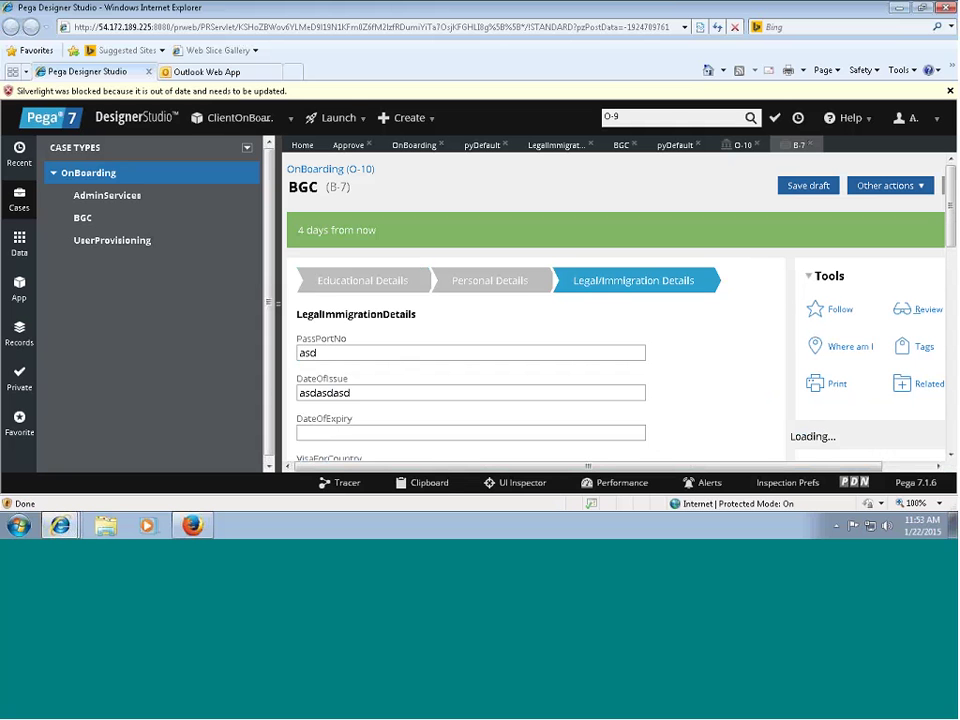
{"action": "scroll", "coordinate": [950, 210], "scroll_direction": "down", "scroll_amount": 3}
{"action": "key", "text": "Tab"}
{"action": "type", "text": "asdas"}
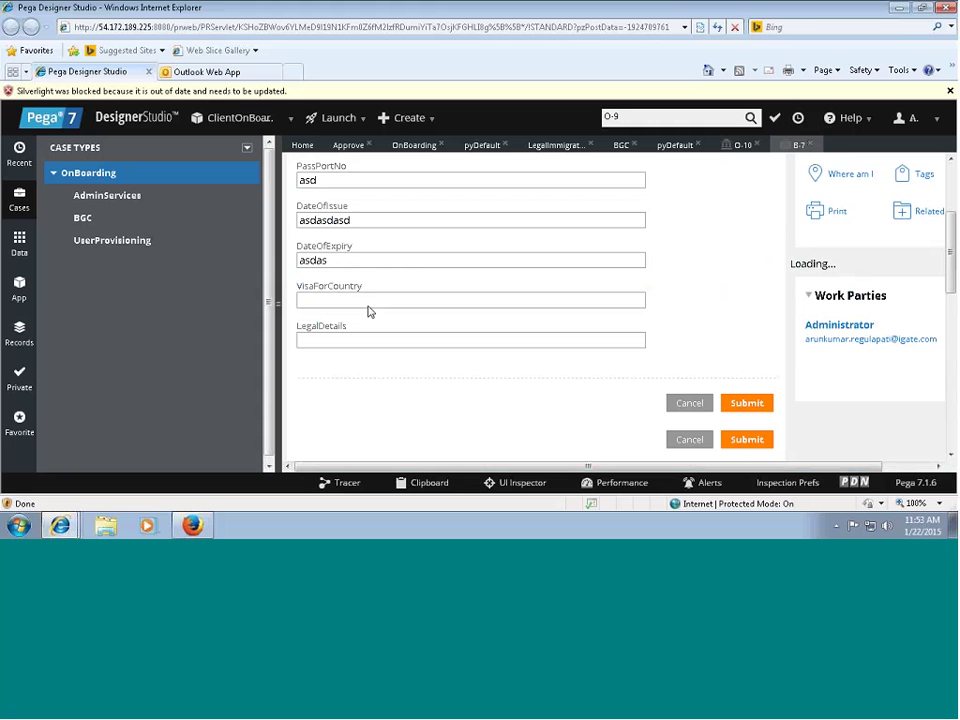
{"action": "left_click", "coordinate": [366, 302]}
{"action": "type", "text": "asd"}
{"action": "left_click", "coordinate": [336, 338]}
{"action": "type", "text": "asdas"}
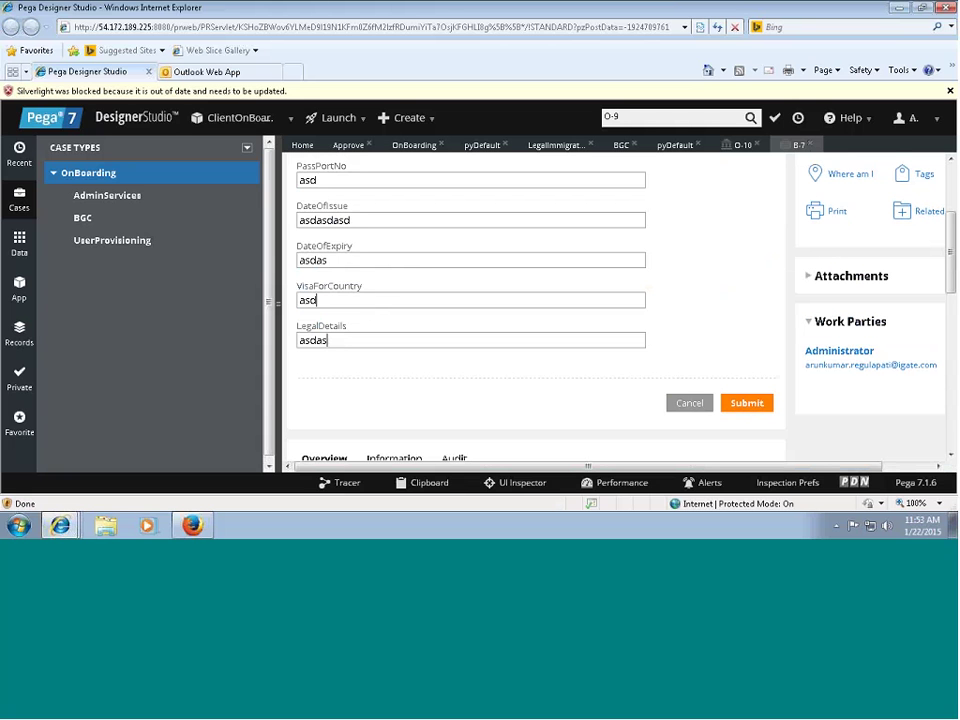
{"action": "left_click", "coordinate": [766, 402]}
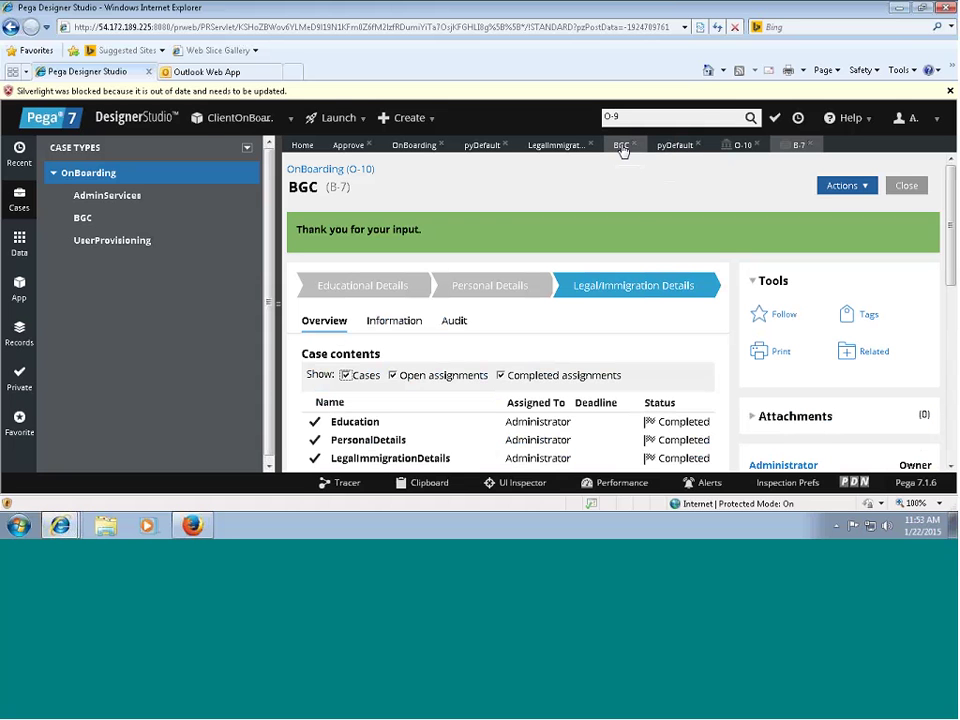
Open the LegalImmigrationDetails flow from BGC pyDefault's Stages and inspect its Resolve step.
{"action": "left_click", "coordinate": [676, 146]}
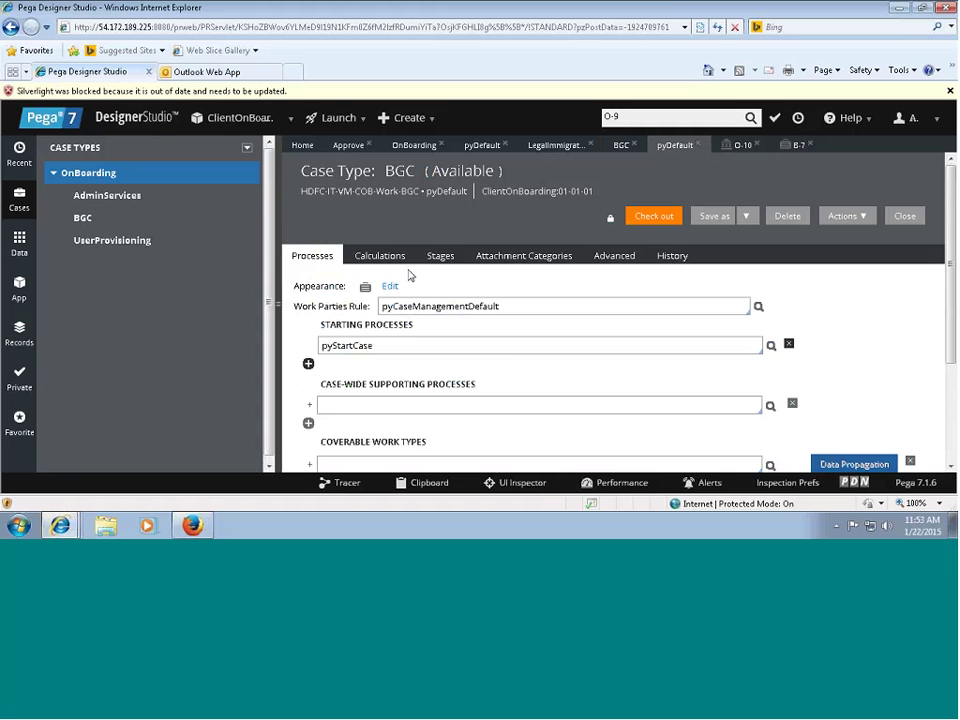
{"action": "left_click", "coordinate": [440, 256]}
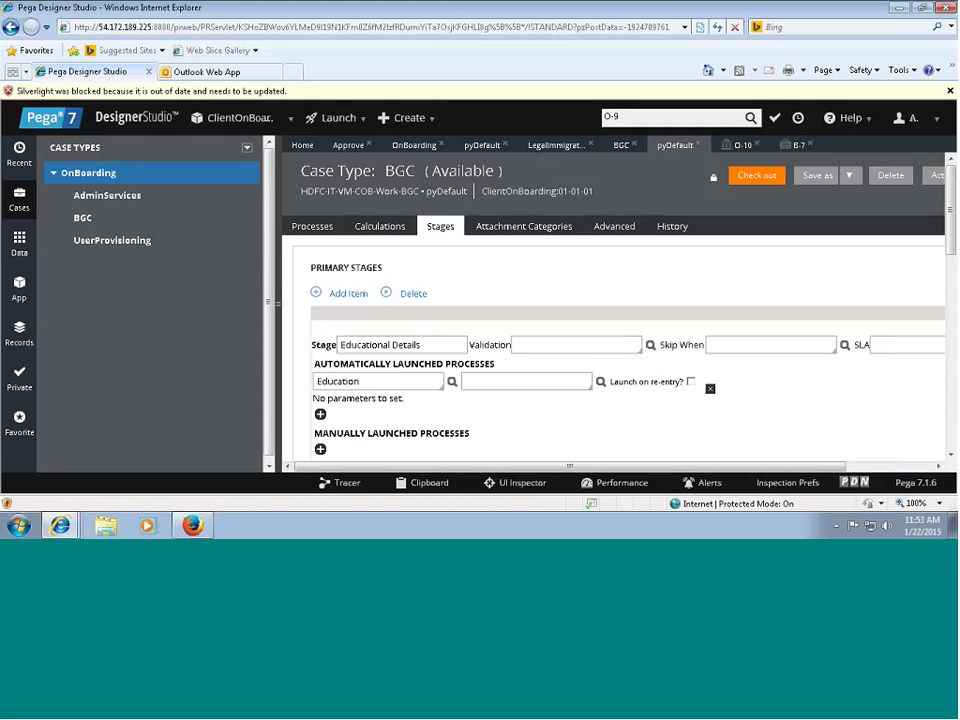
{"action": "left_click_drag", "start_coordinate": [945, 200], "coordinate": [942, 376]}
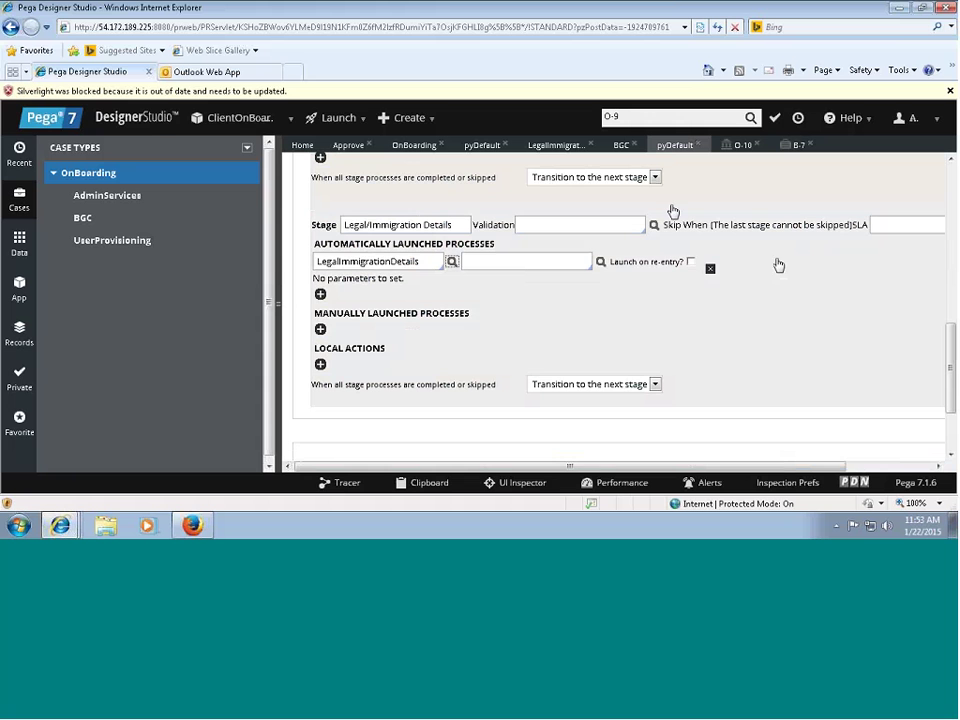
{"action": "left_click", "coordinate": [555, 145]}
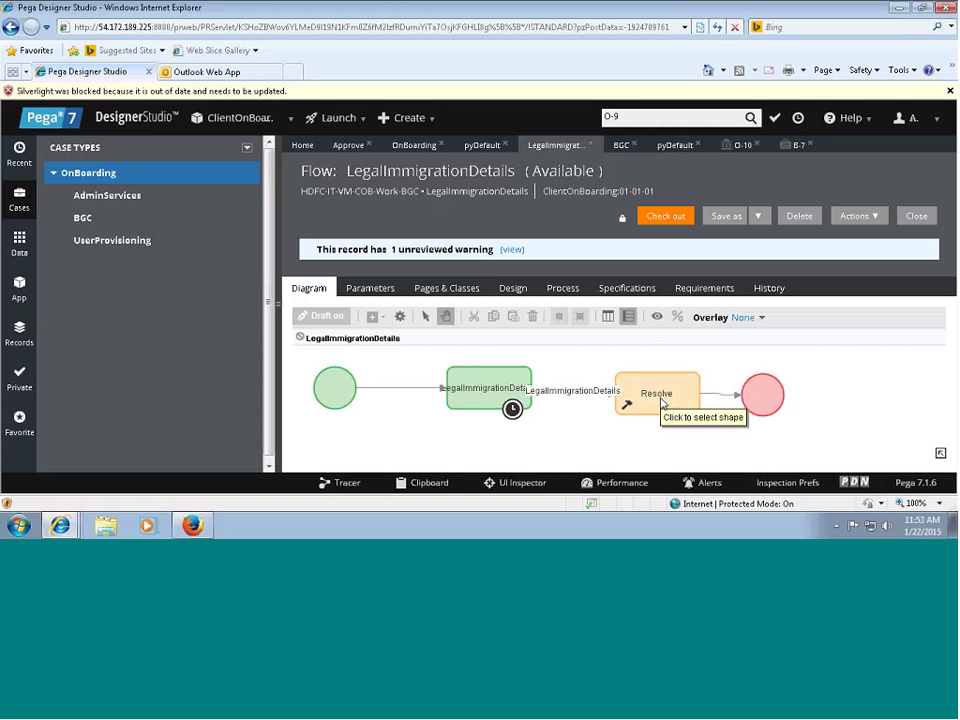
{"action": "double_click", "coordinate": [660, 400]}
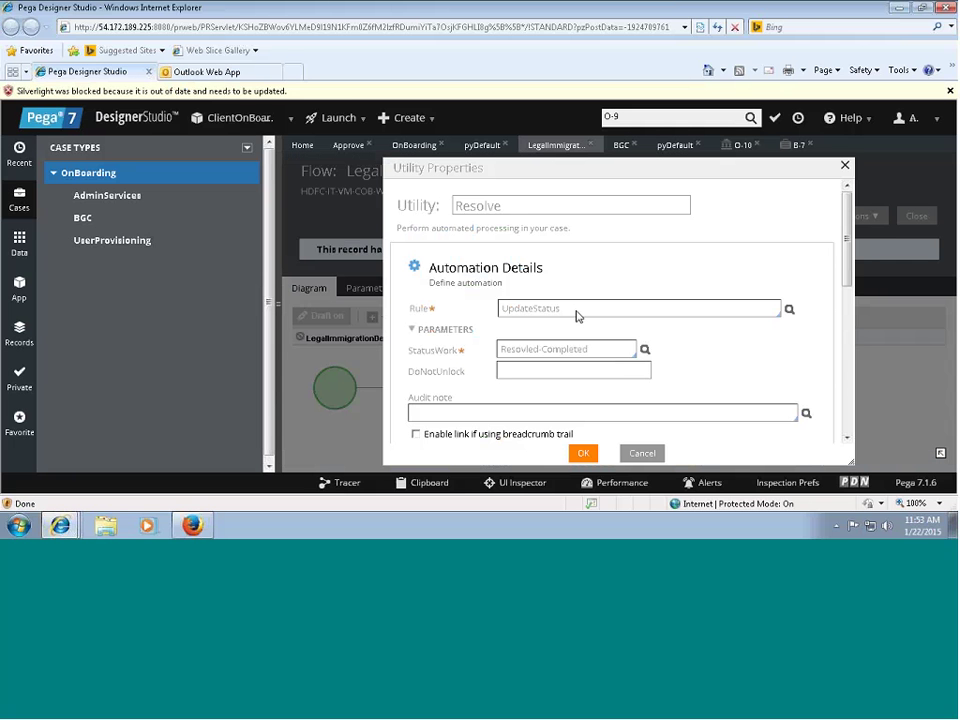
{"action": "left_click", "coordinate": [640, 455]}
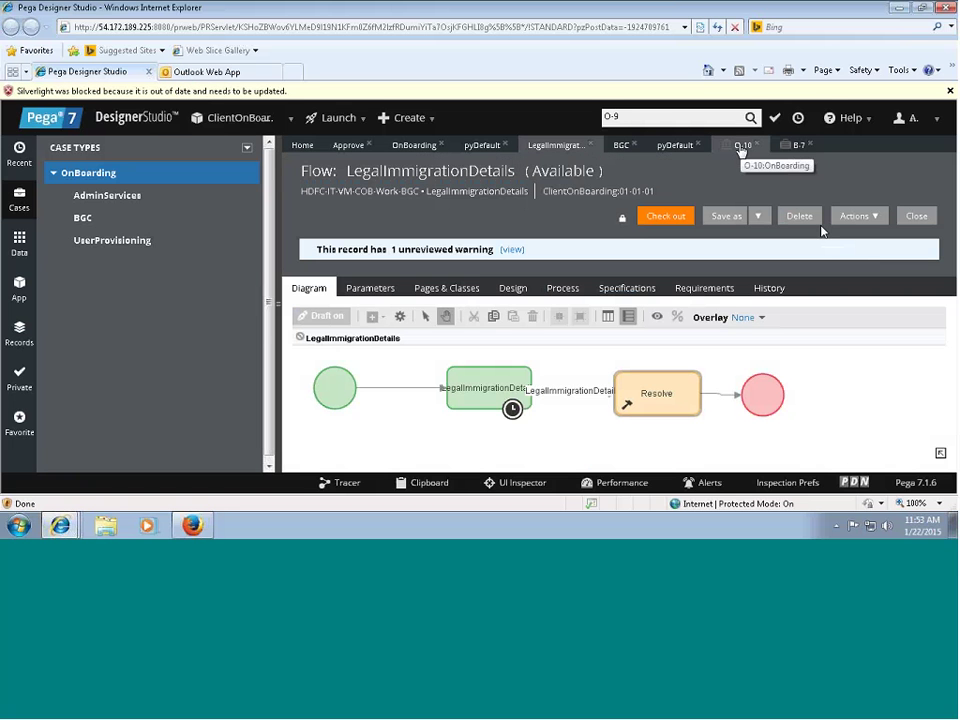
From BGC case B-7, go to parent OnBoarding case O-10 and confirm reopening it.
{"action": "left_click", "coordinate": [741, 146]}
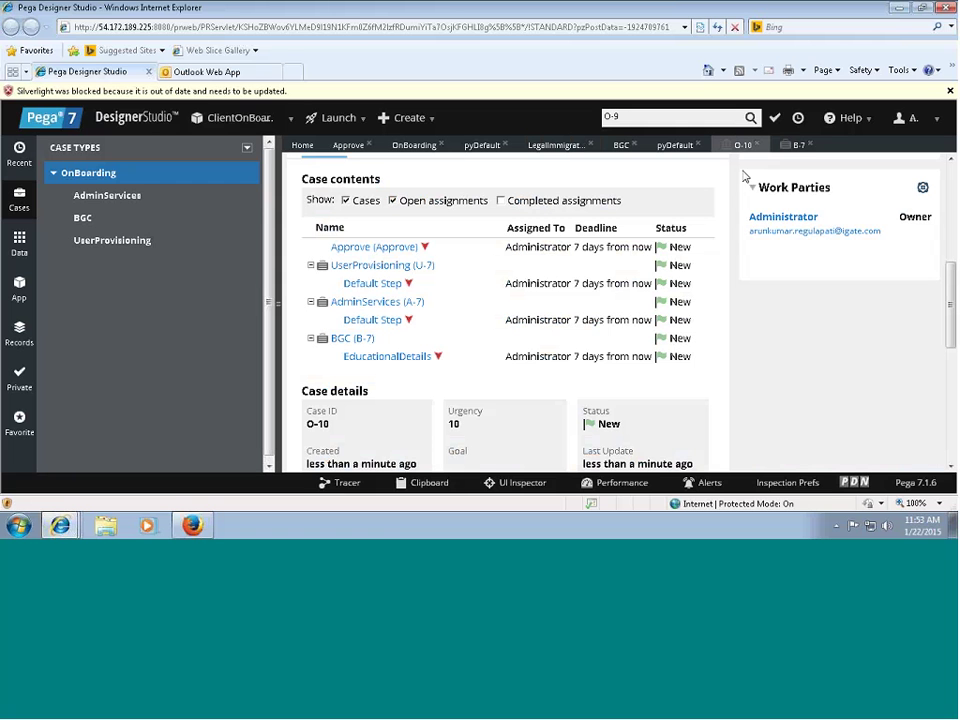
{"action": "left_click", "coordinate": [799, 145]}
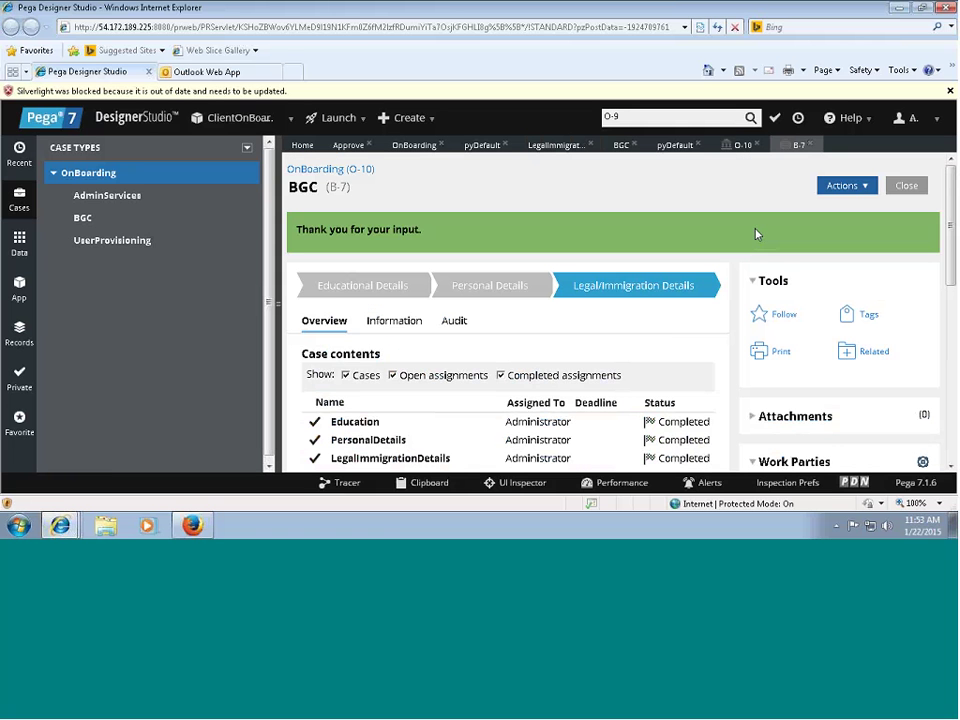
{"action": "scroll", "coordinate": [756, 234], "scroll_direction": "down", "scroll_amount": 5}
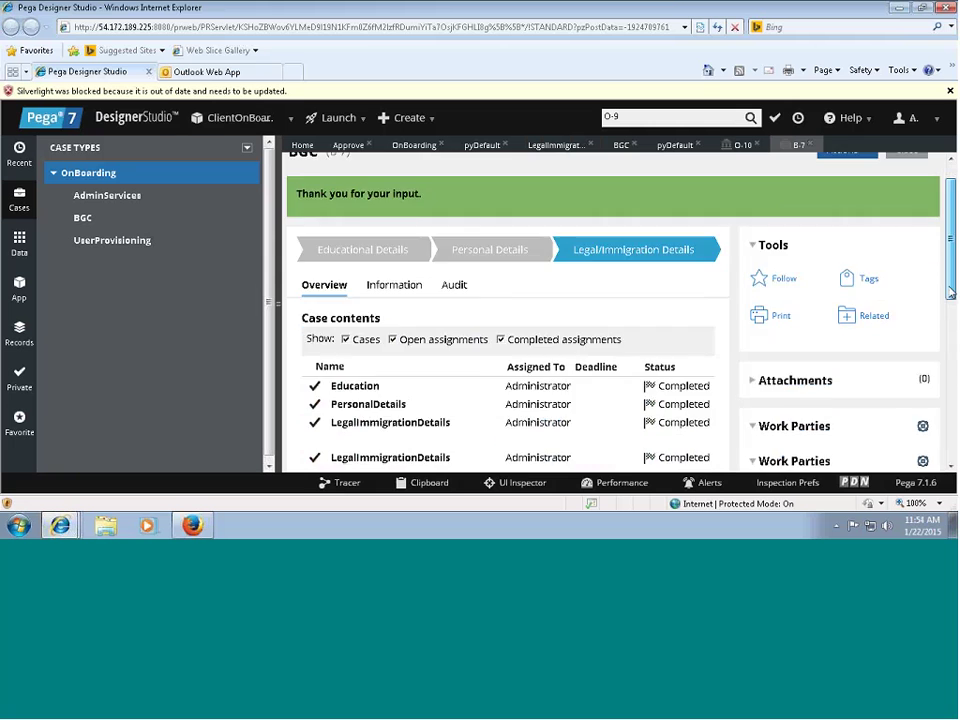
{"action": "scroll", "coordinate": [756, 234], "scroll_direction": "up", "scroll_amount": 3}
{"action": "scroll", "coordinate": [338, 184], "scroll_direction": "up", "scroll_amount": 2}
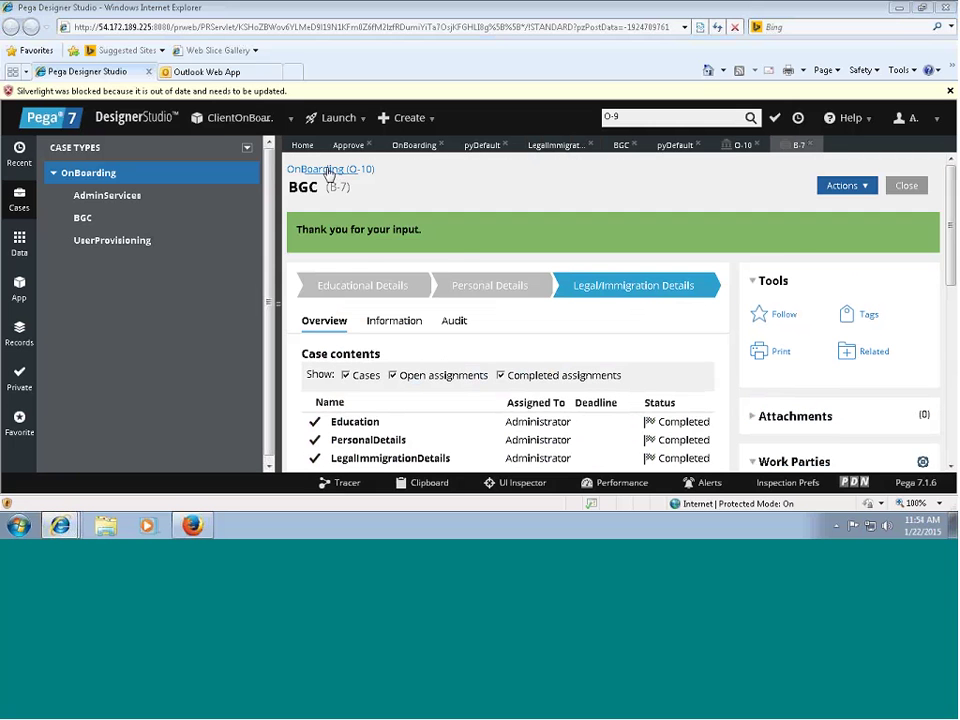
{"action": "left_click", "coordinate": [329, 170]}
{"action": "left_click", "coordinate": [525, 325]}
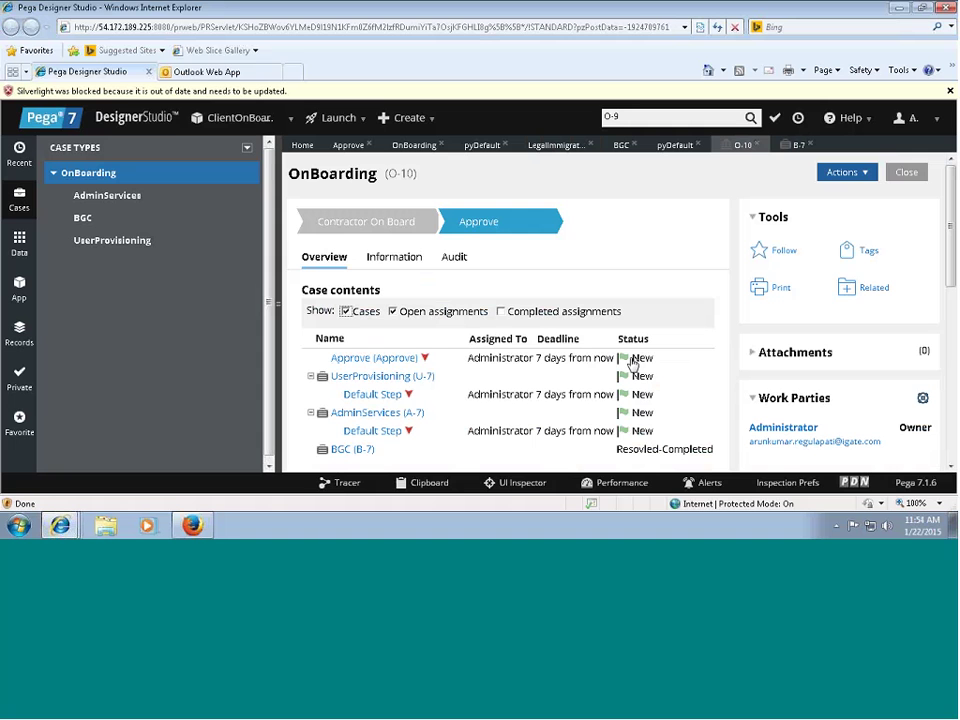
In the Clipboard viewer, expand pyWorkPage and view pxCoveredInsKeys listing B-7, A-7 and U-7.
{"action": "left_click", "coordinate": [420, 484]}
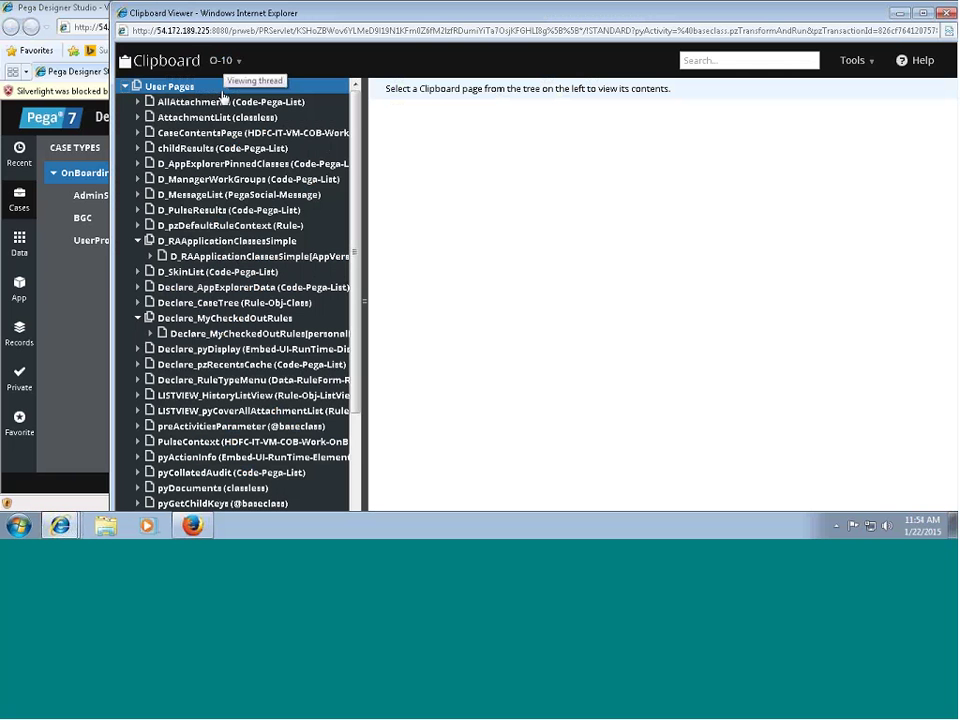
{"action": "scroll", "coordinate": [353, 168], "scroll_direction": "down", "scroll_amount": 3}
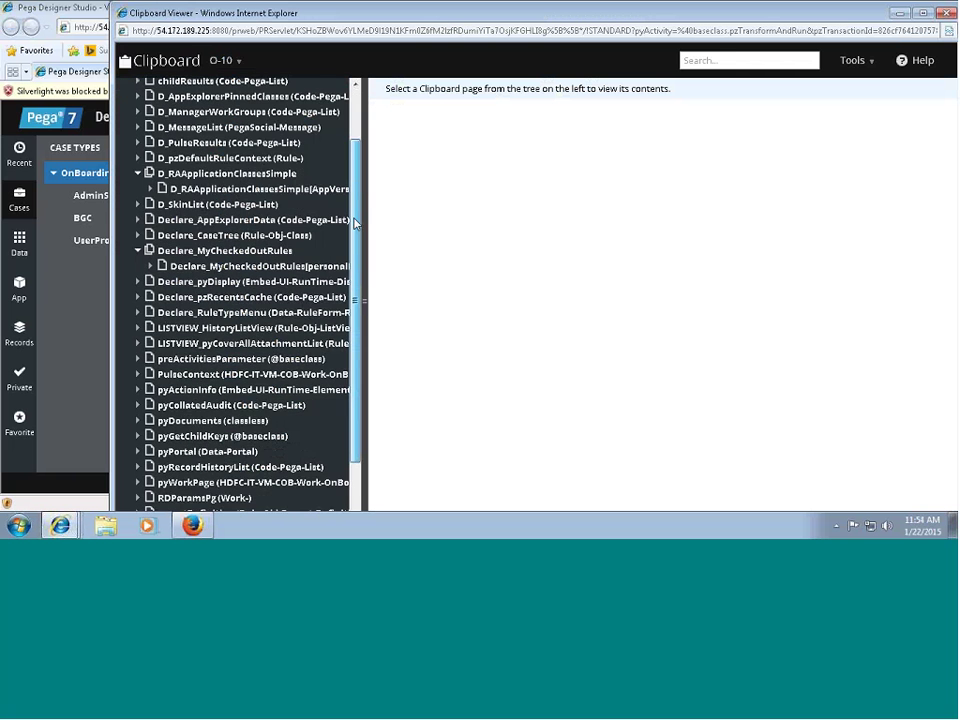
{"action": "left_click", "coordinate": [250, 453]}
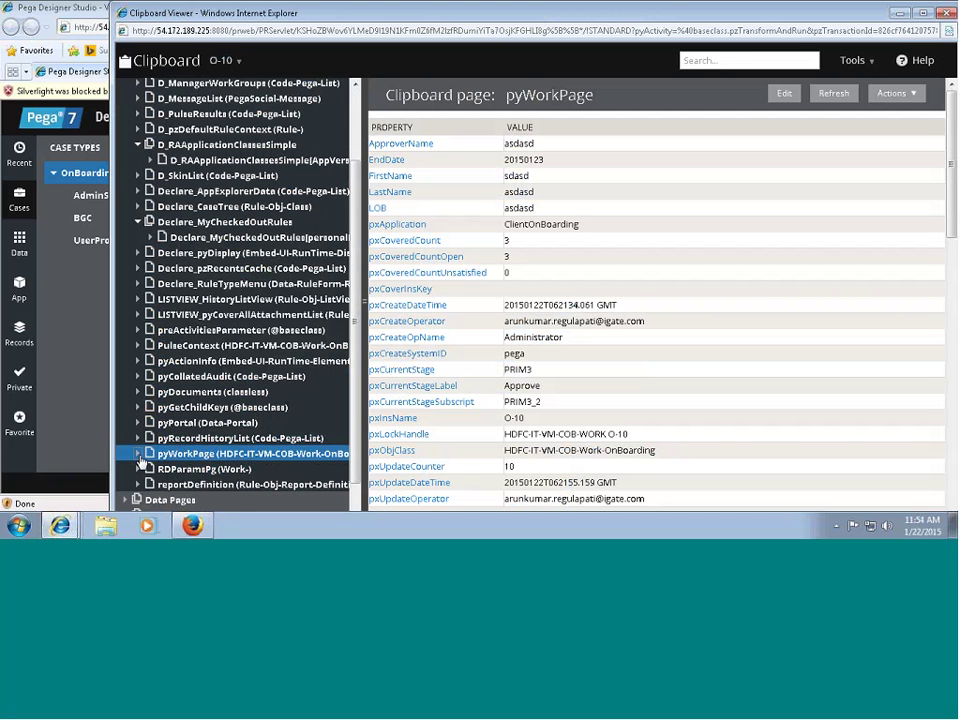
{"action": "left_click", "coordinate": [244, 64]}
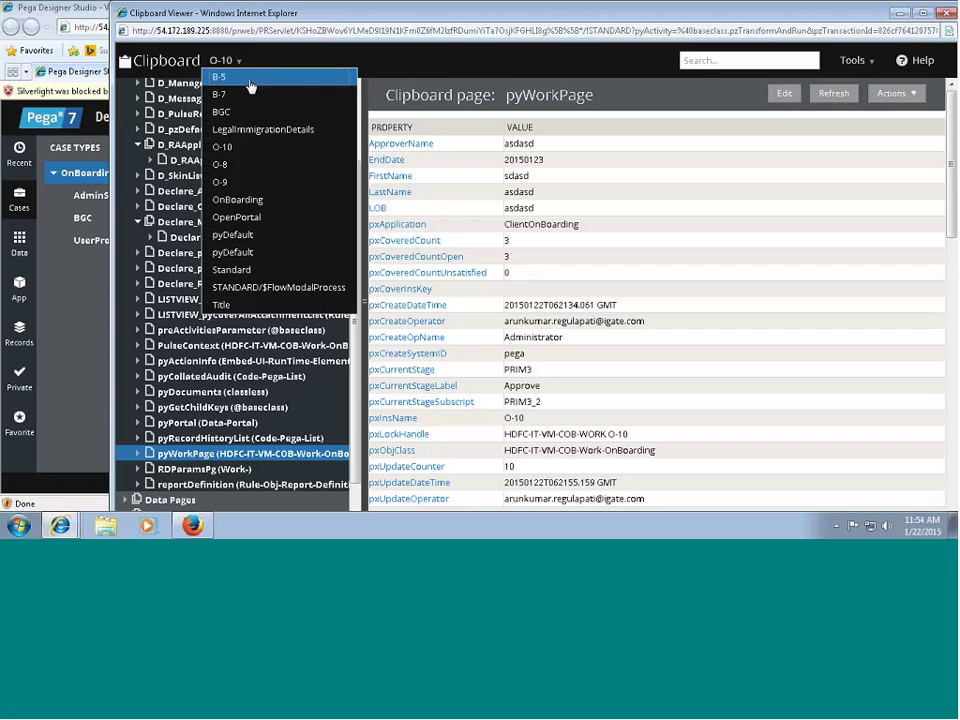
{"action": "left_click", "coordinate": [388, 62]}
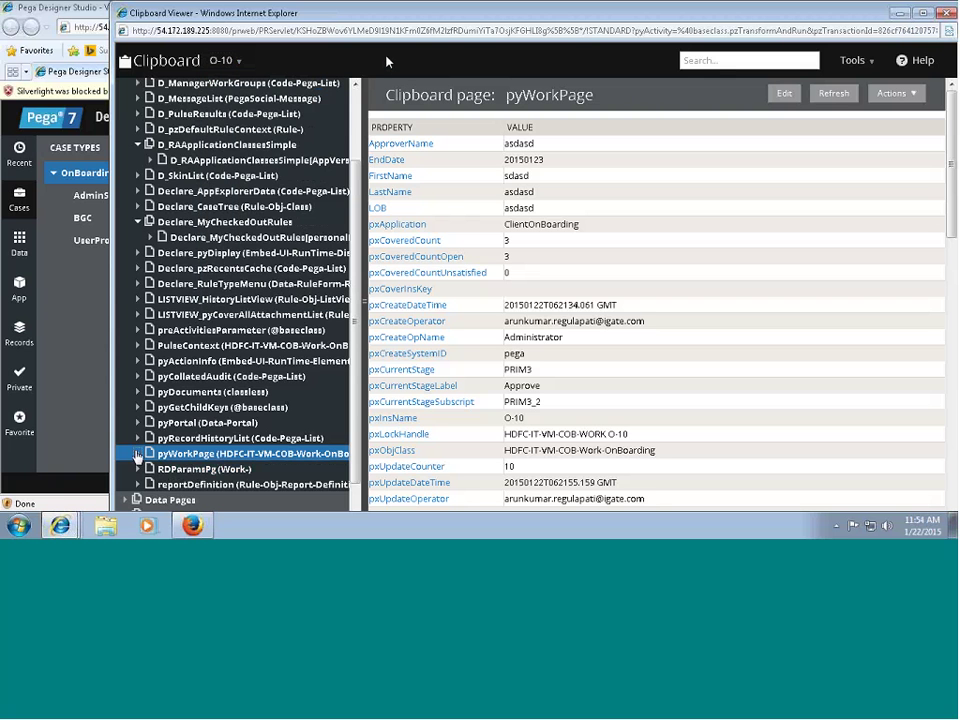
{"action": "left_click", "coordinate": [243, 455]}
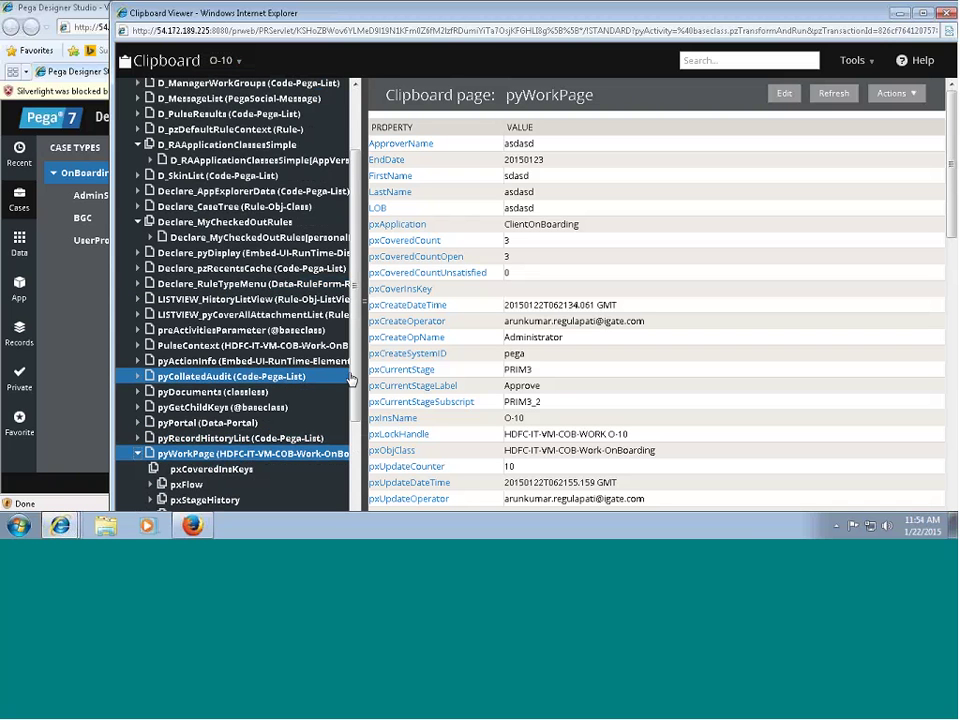
{"action": "scroll", "coordinate": [356, 395], "scroll_direction": "down", "scroll_amount": 1}
{"action": "scroll", "coordinate": [356, 395], "scroll_direction": "down", "scroll_amount": 1}
{"action": "left_click", "coordinate": [211, 423]}
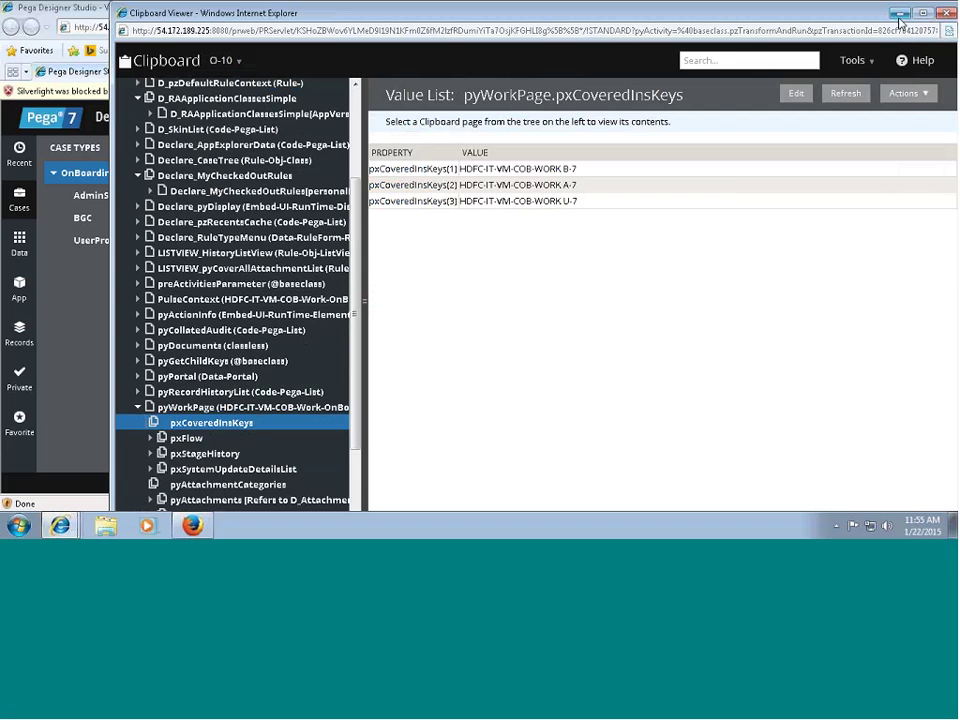
Open case O-10's Approve assignment, add a note and submit it.
{"action": "left_click", "coordinate": [899, 14]}
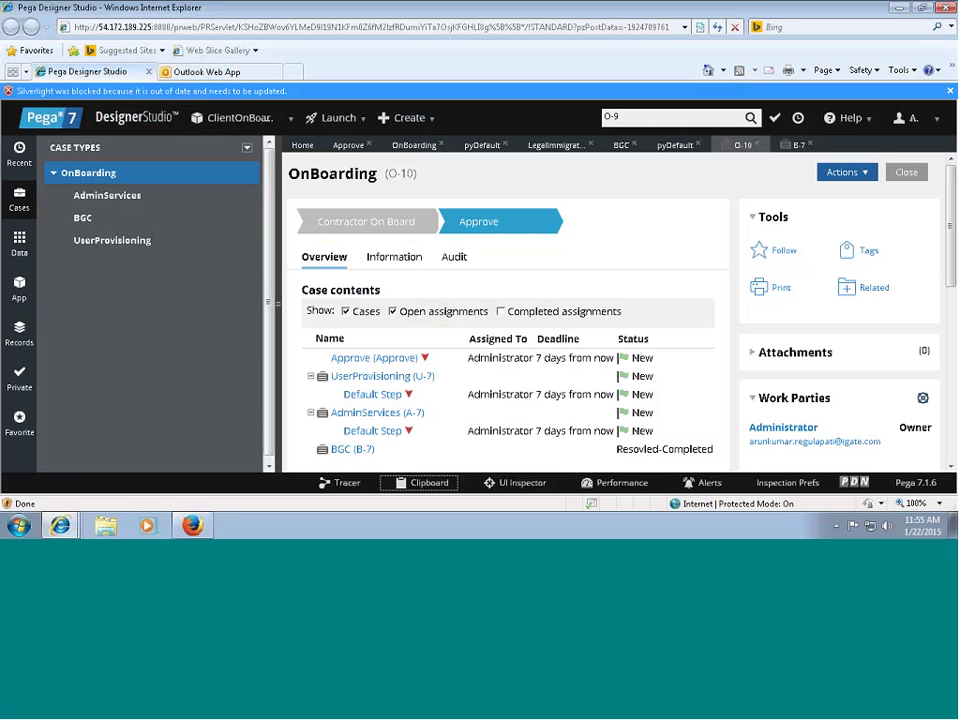
{"action": "left_click", "coordinate": [374, 357]}
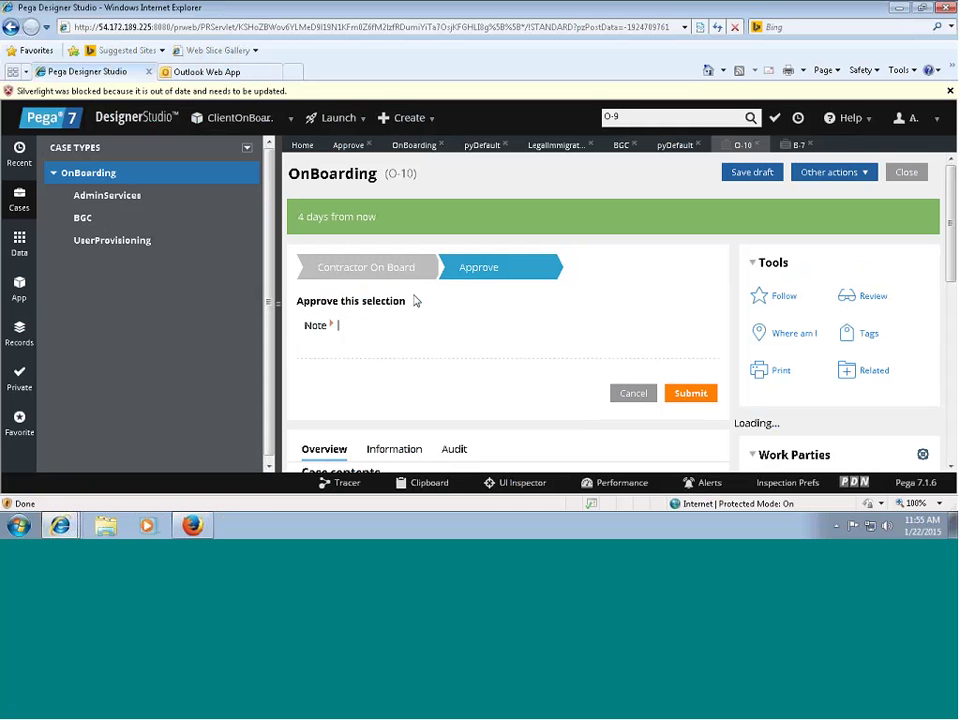
{"action": "left_click", "coordinate": [349, 331]}
{"action": "type", "text": "asdasd"}
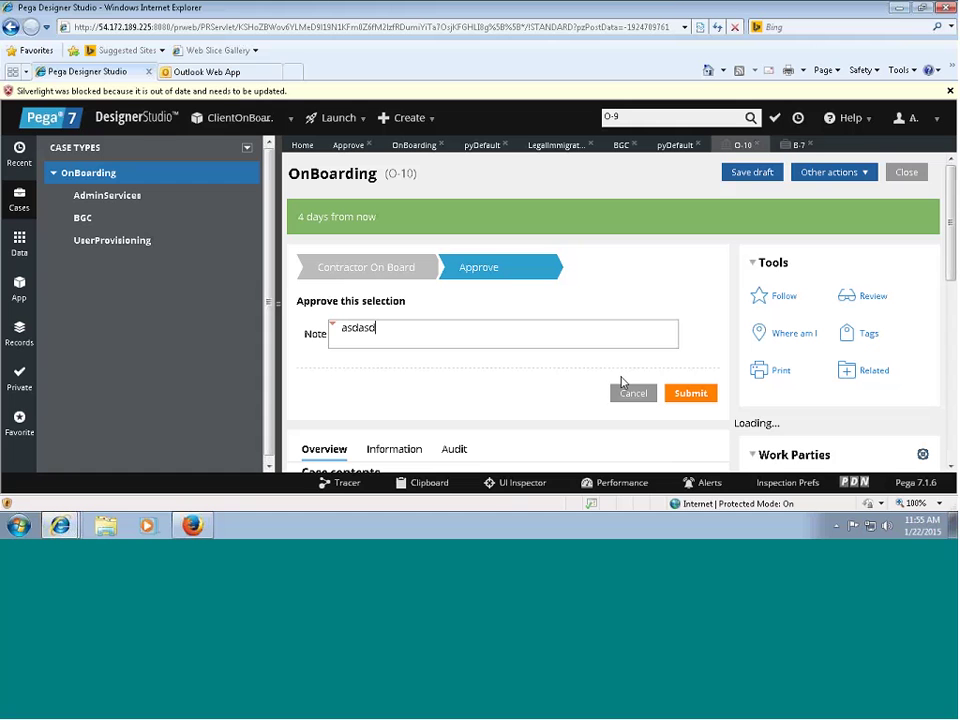
{"action": "type", "text": "asd"}
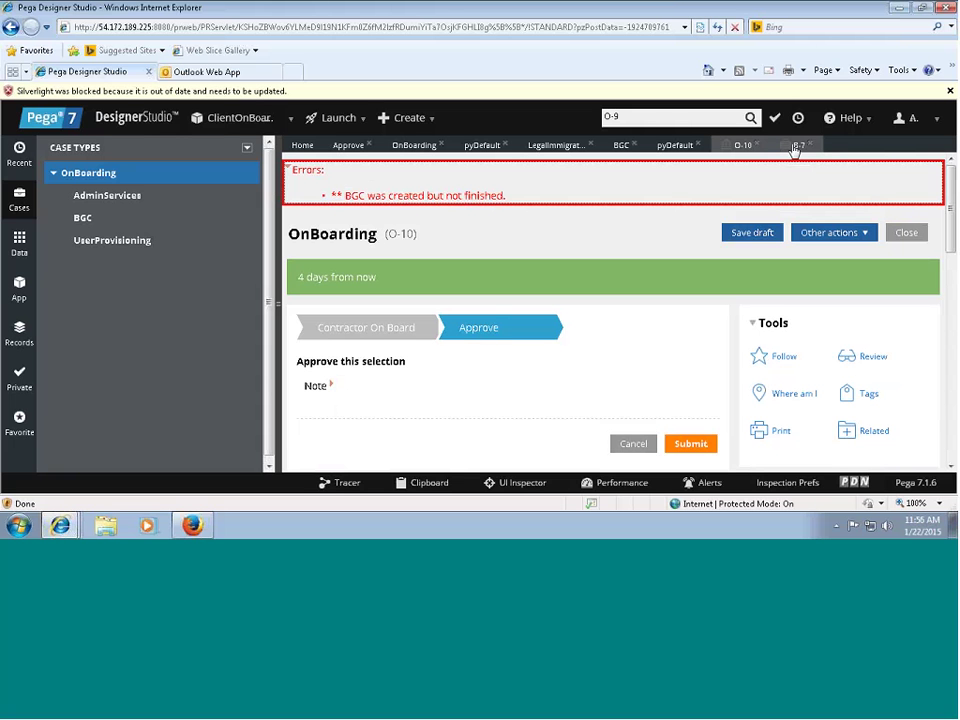
{"action": "left_click", "coordinate": [795, 148]}
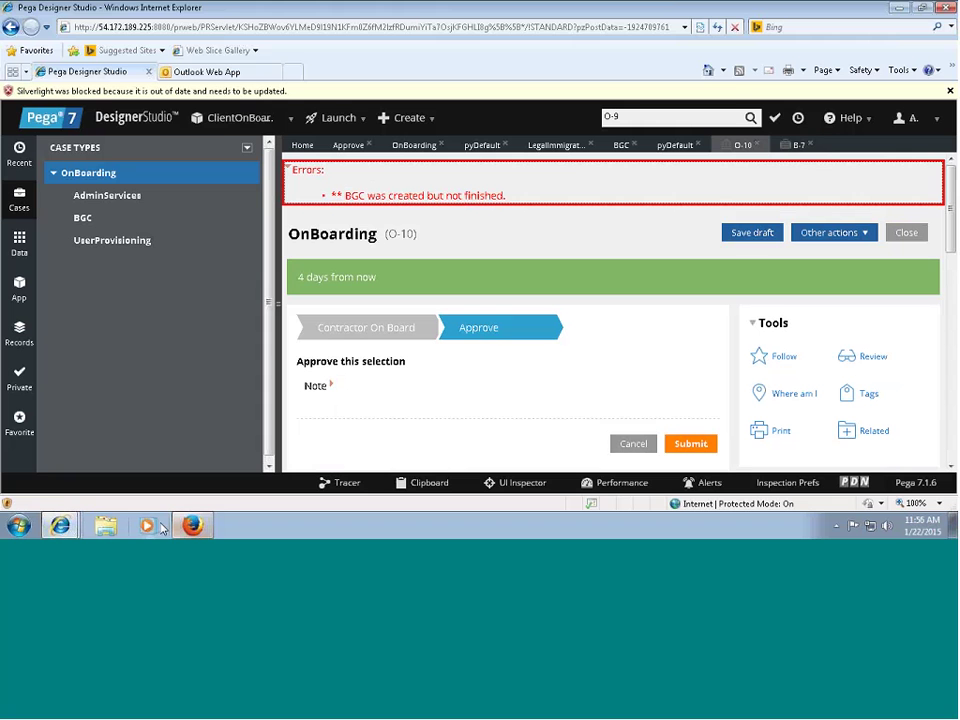
Restore the Clipboard viewer, view pyWorkPage, and switch the clipboard to the B-7 thread.
{"action": "mouse_move", "coordinate": [60, 525]}
{"action": "left_click", "coordinate": [84, 495]}
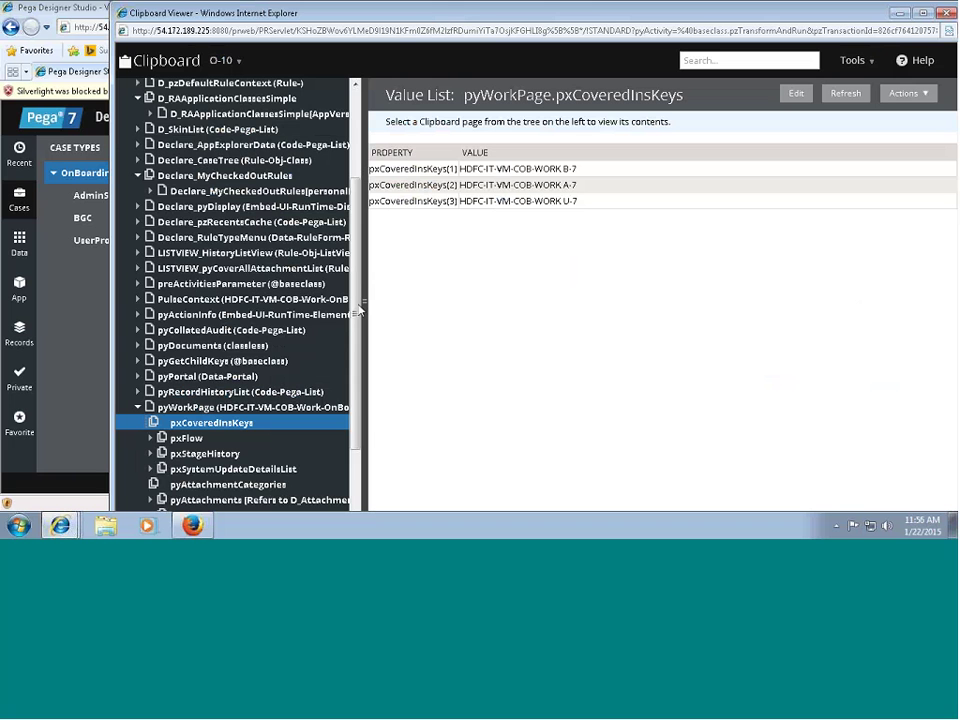
{"action": "left_click", "coordinate": [187, 410]}
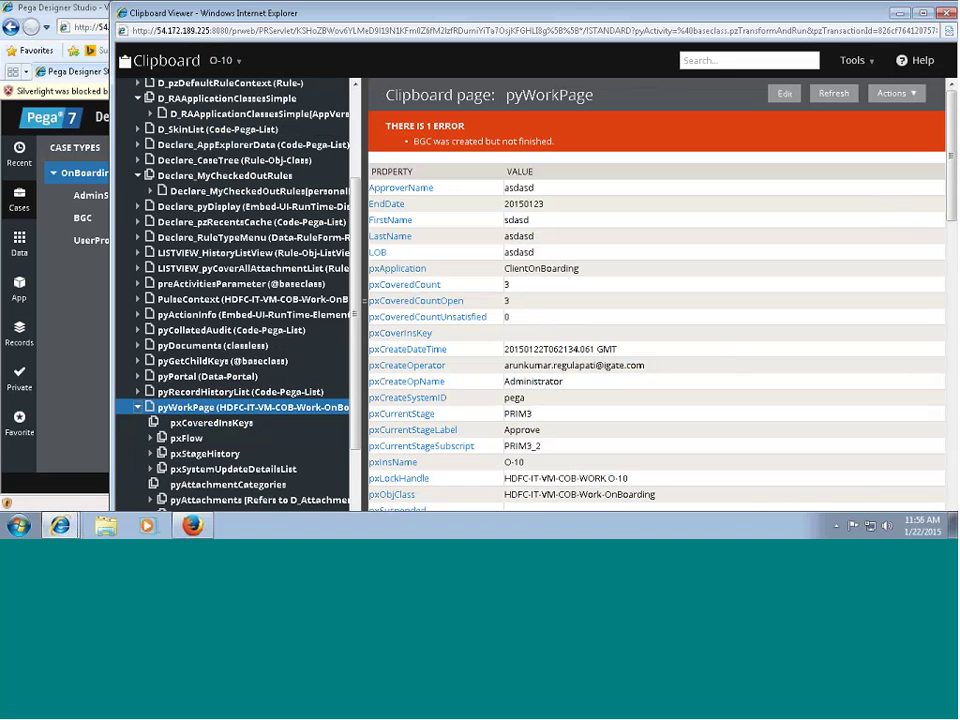
{"action": "left_click_drag", "start_coordinate": [766, 22], "coordinate": [717, 22]}
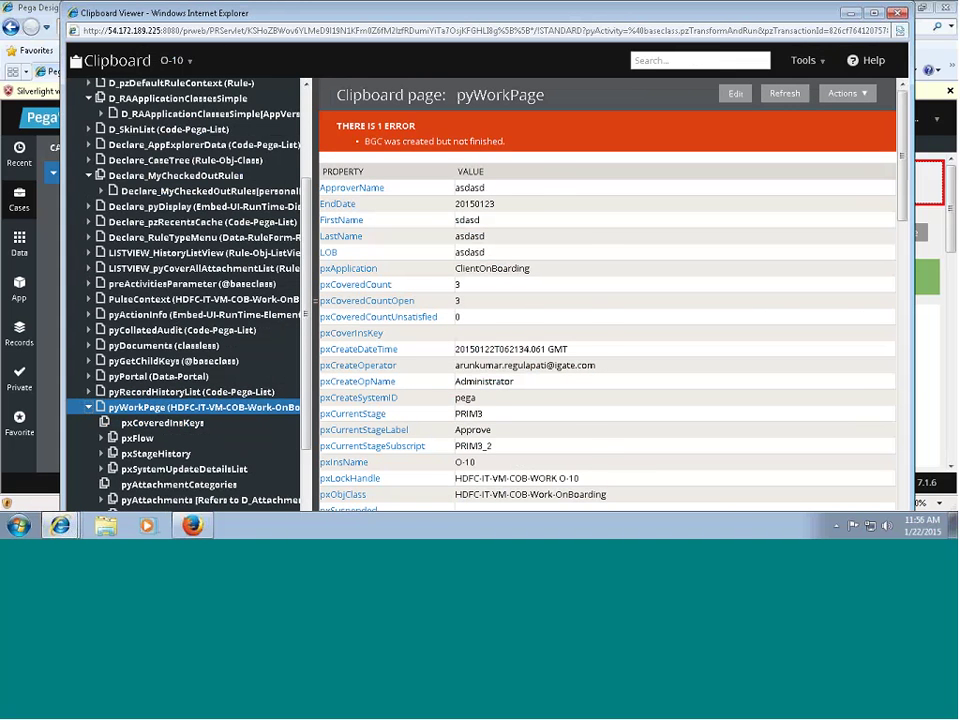
{"action": "mouse_move", "coordinate": [903, 185]}
{"action": "left_mouse_down"}
{"action": "mouse_move", "coordinate": [902, 237]}
{"action": "mouse_move", "coordinate": [908, 193]}
{"action": "left_mouse_up"}
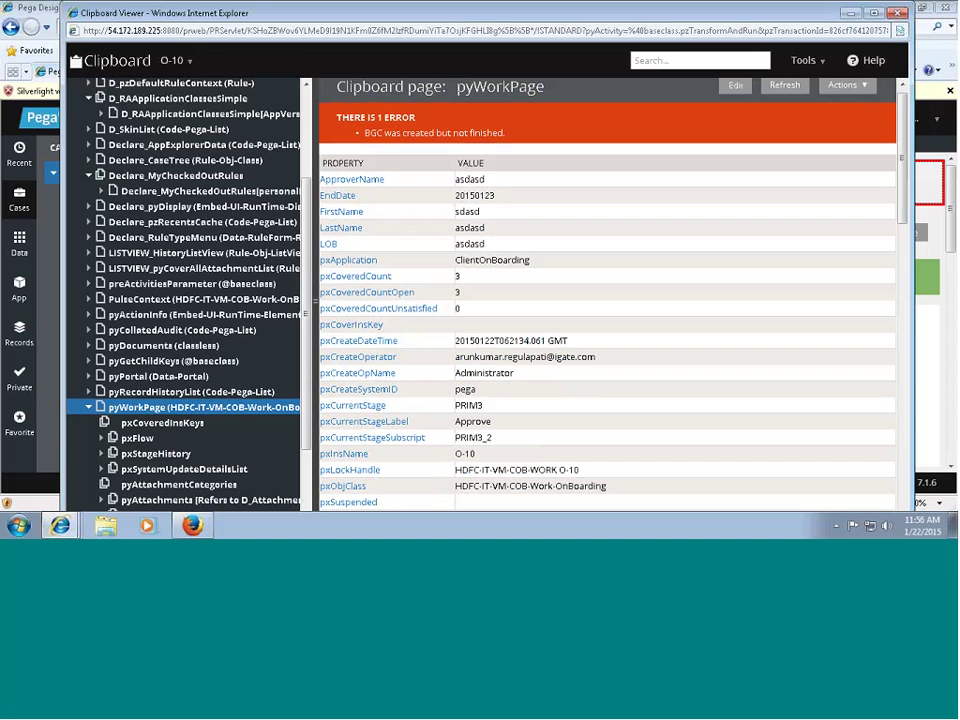
{"action": "left_click", "coordinate": [180, 62]}
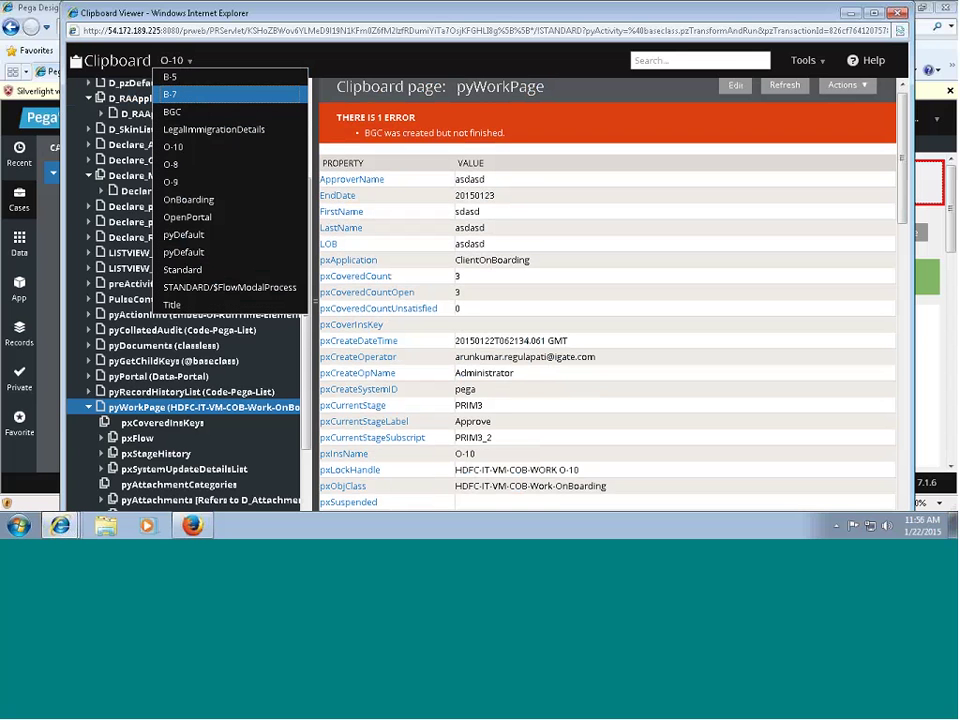
{"action": "left_click", "coordinate": [200, 95]}
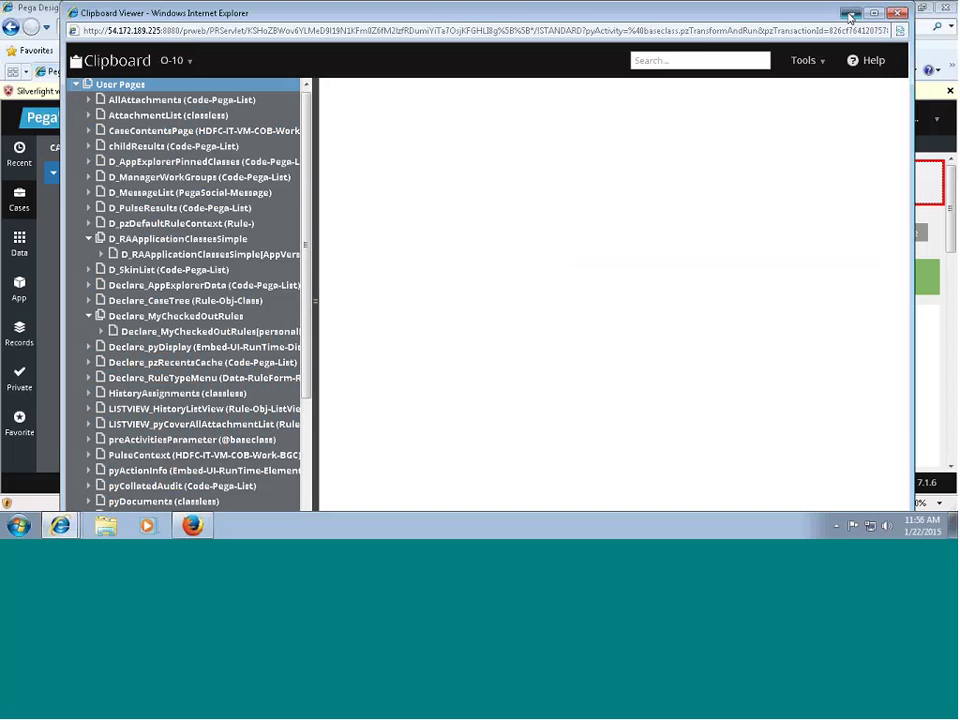
{"action": "left_click", "coordinate": [851, 13]}
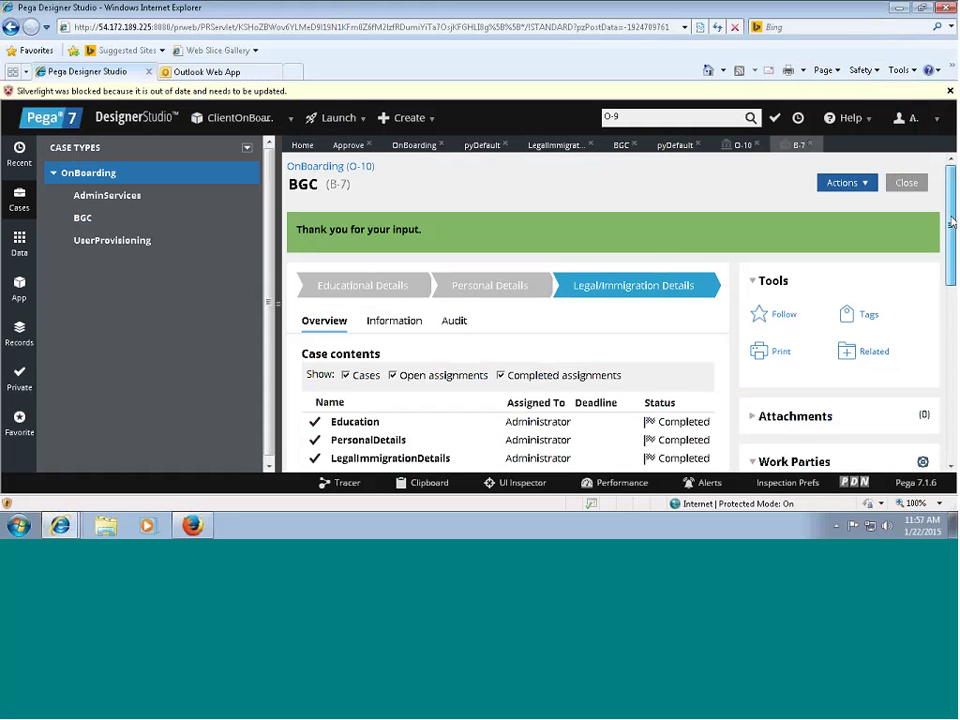
Scroll through the completed BGC case B-7, then restore the Clipboard viewer.
{"action": "scroll", "coordinate": [657, 265], "scroll_direction": "down", "scroll_amount": 2}
{"action": "scroll", "coordinate": [508, 300], "scroll_direction": "down", "scroll_amount": 5}
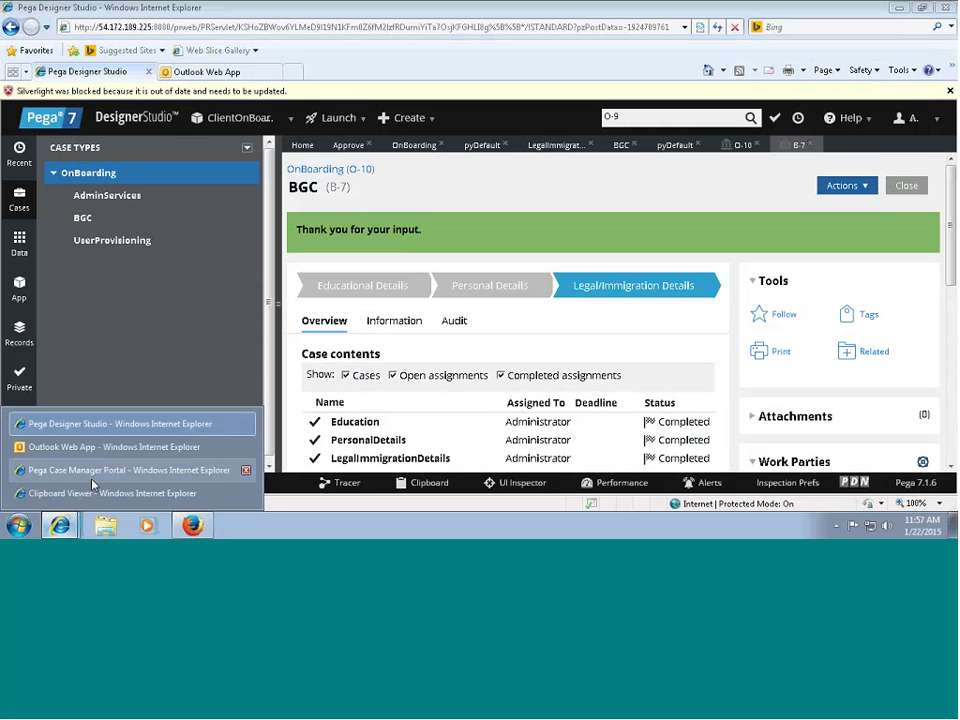
{"action": "left_click", "coordinate": [70, 368]}
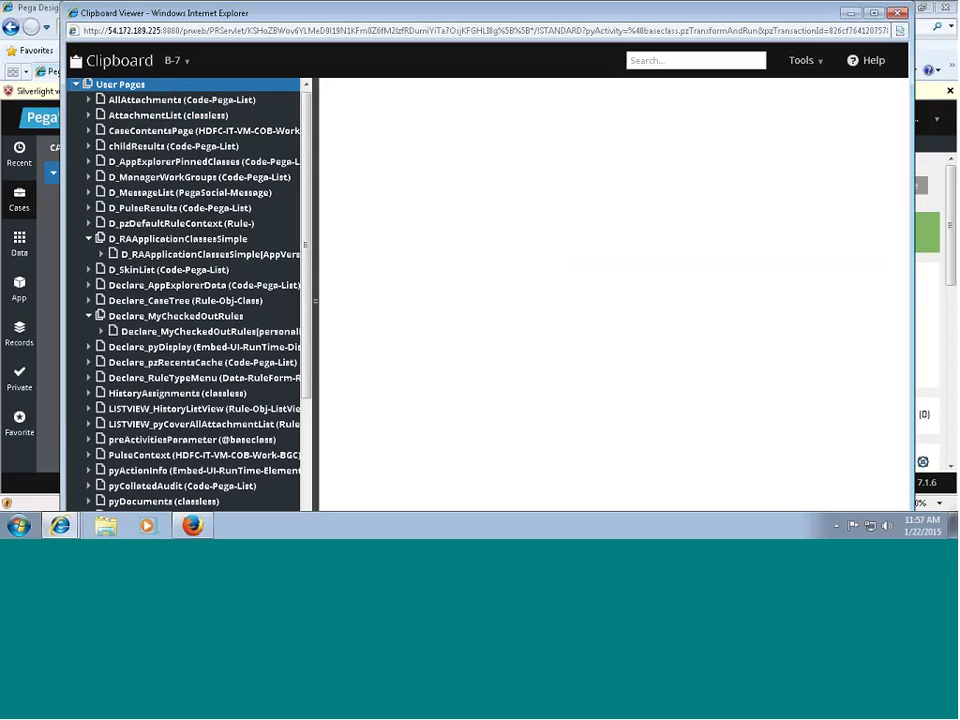
Maximize the Clipboard viewer and check B-7's pyWorkPage shows pyStatusWork Resolved-Completed.
{"action": "mouse_move", "coordinate": [259, 18]}
{"action": "left_mouse_down"}
{"action": "mouse_move", "coordinate": [199, 221]}
{"action": "mouse_move", "coordinate": [229, 206]}
{"action": "mouse_move", "coordinate": [273, 62]}
{"action": "mouse_move", "coordinate": [258, 12]}
{"action": "left_mouse_up"}
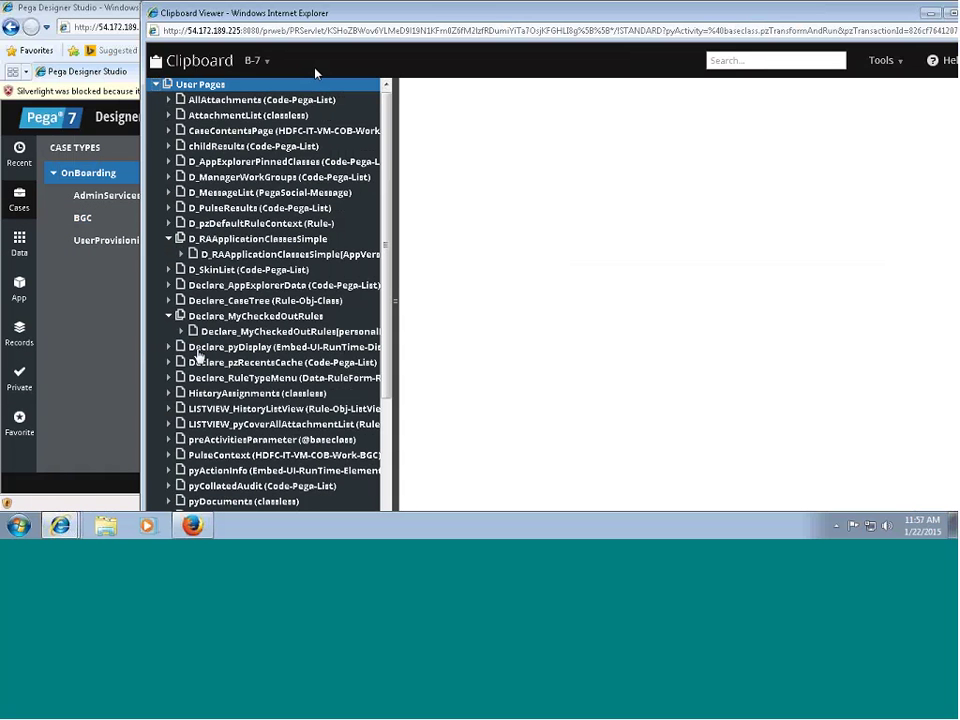
{"action": "left_click", "coordinate": [250, 362]}
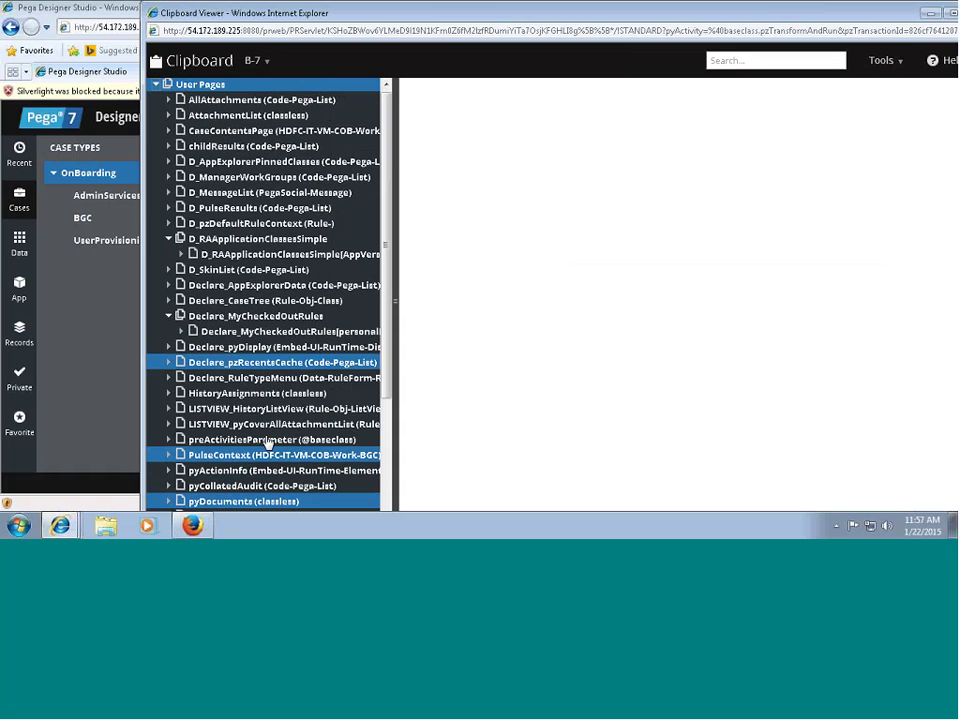
{"action": "double_click", "coordinate": [310, 12]}
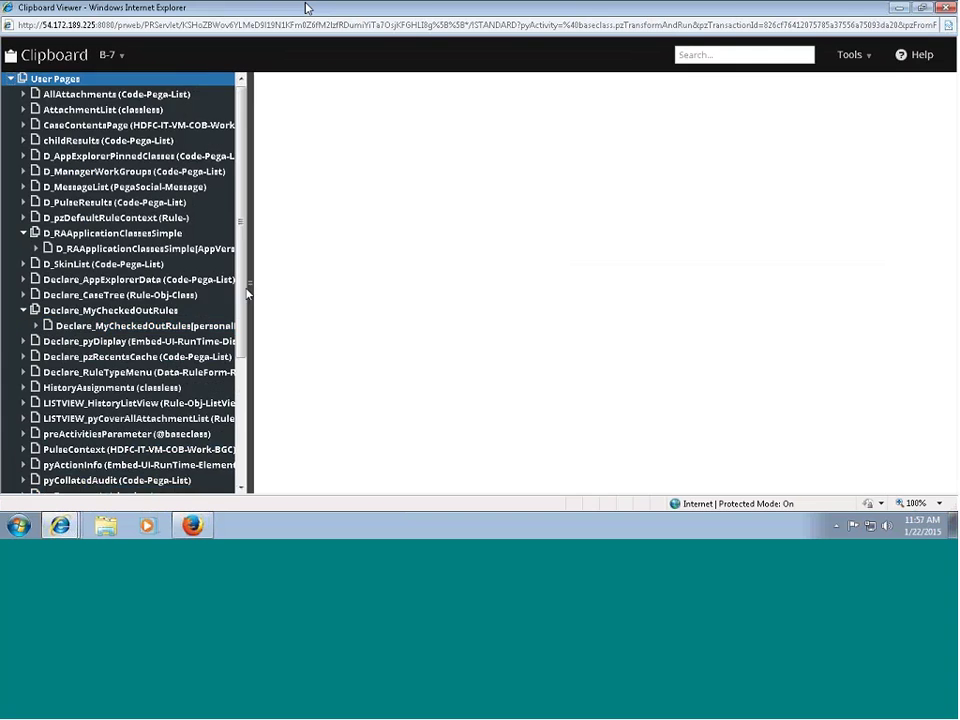
{"action": "scroll", "coordinate": [198, 333], "scroll_direction": "down", "scroll_amount": 5}
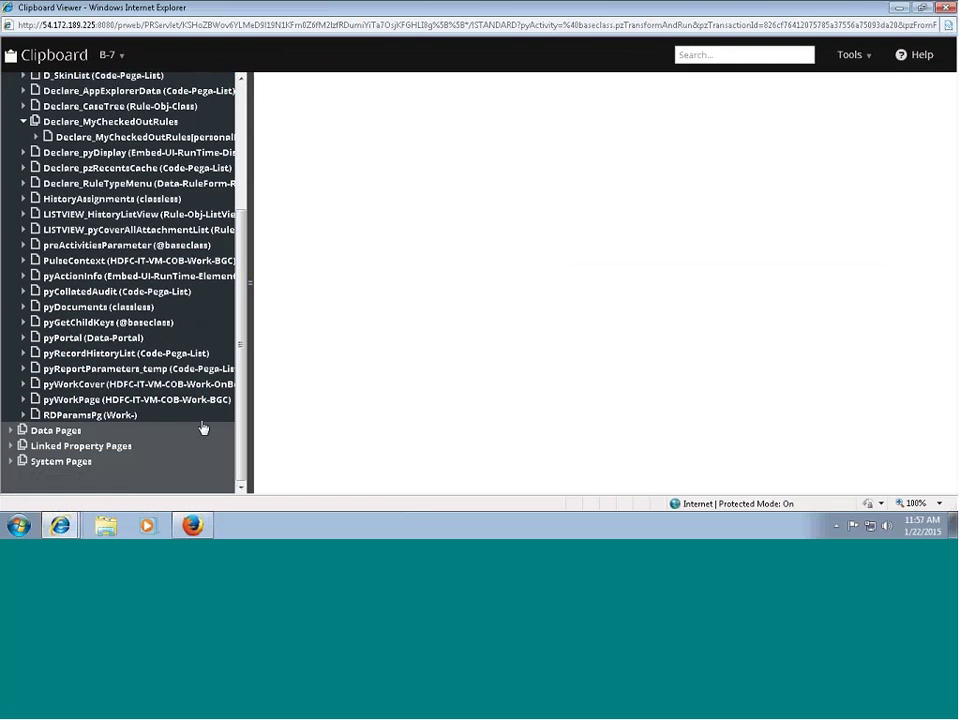
{"action": "left_click", "coordinate": [195, 399]}
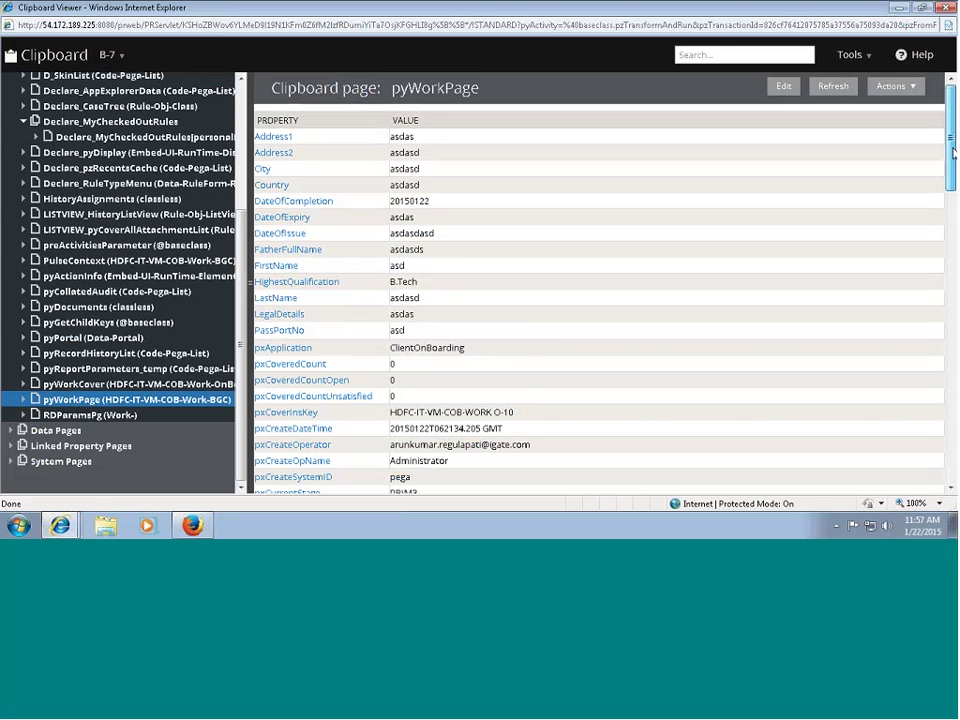
{"action": "left_click_drag", "start_coordinate": [953, 138], "coordinate": [941, 443]}
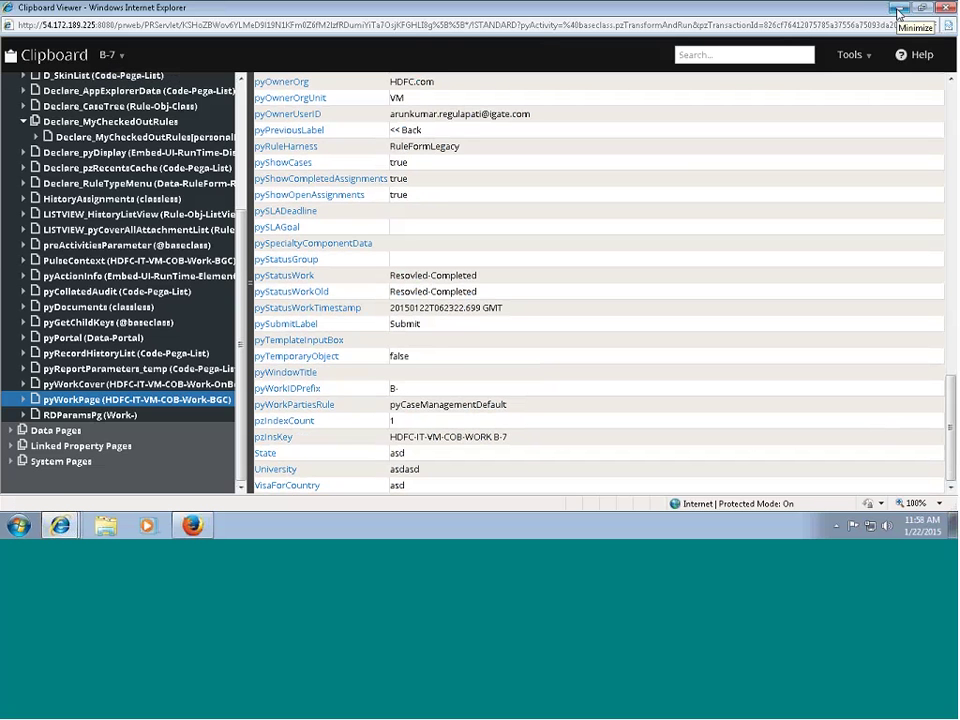
Hide the Clipboard viewer and open the OnBoarding case type rule pyDefault.
{"action": "left_click", "coordinate": [898, 12]}
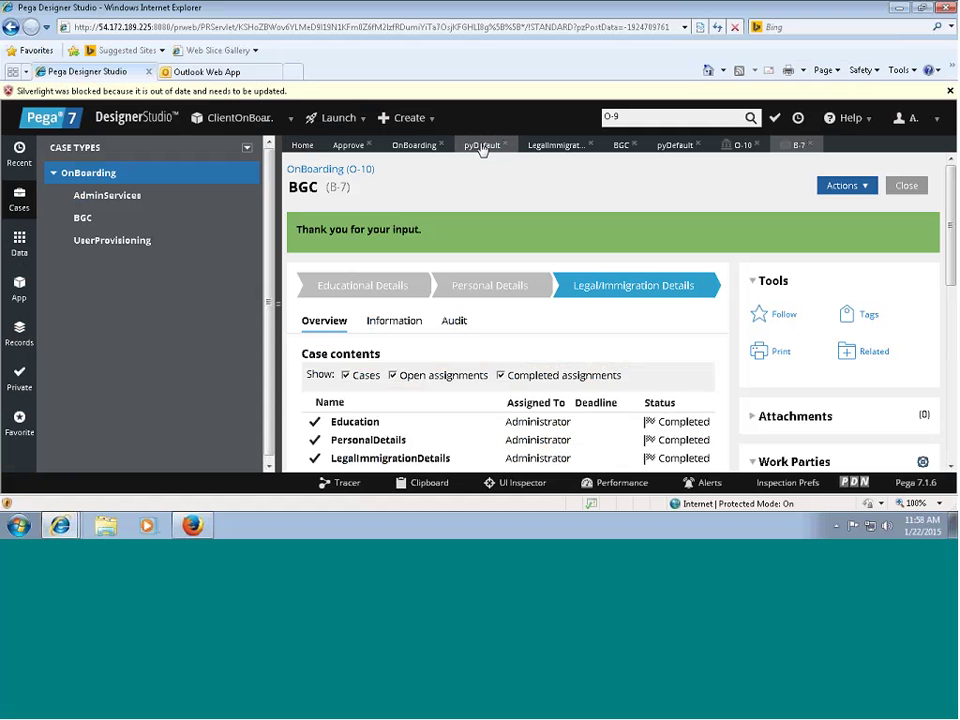
{"action": "left_click", "coordinate": [482, 146]}
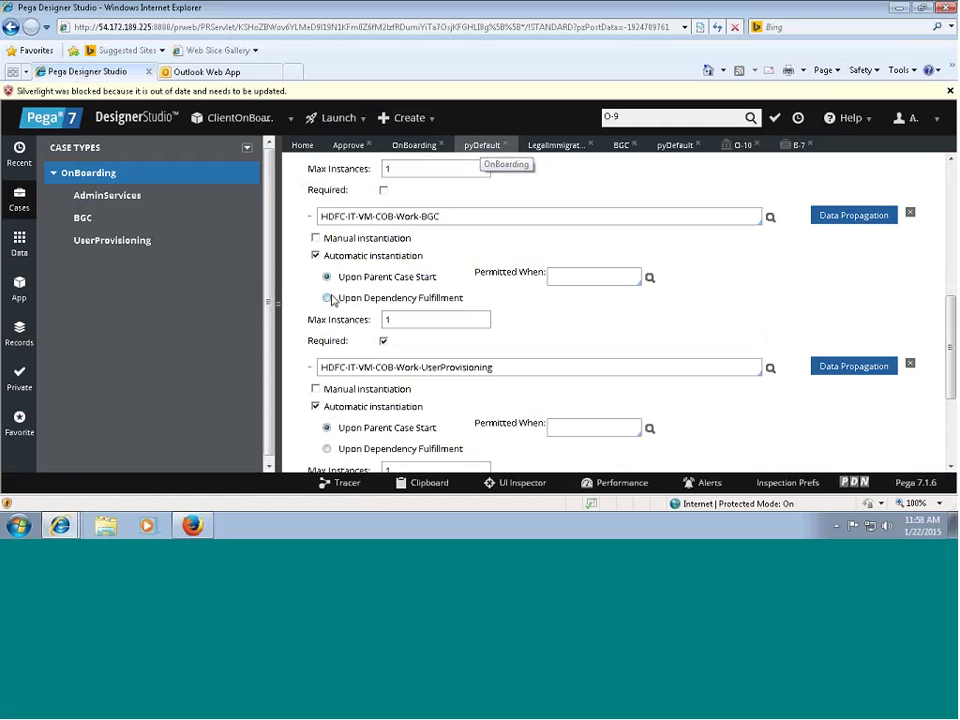
{"action": "left_click_drag", "start_coordinate": [952, 356], "coordinate": [952, 160]}
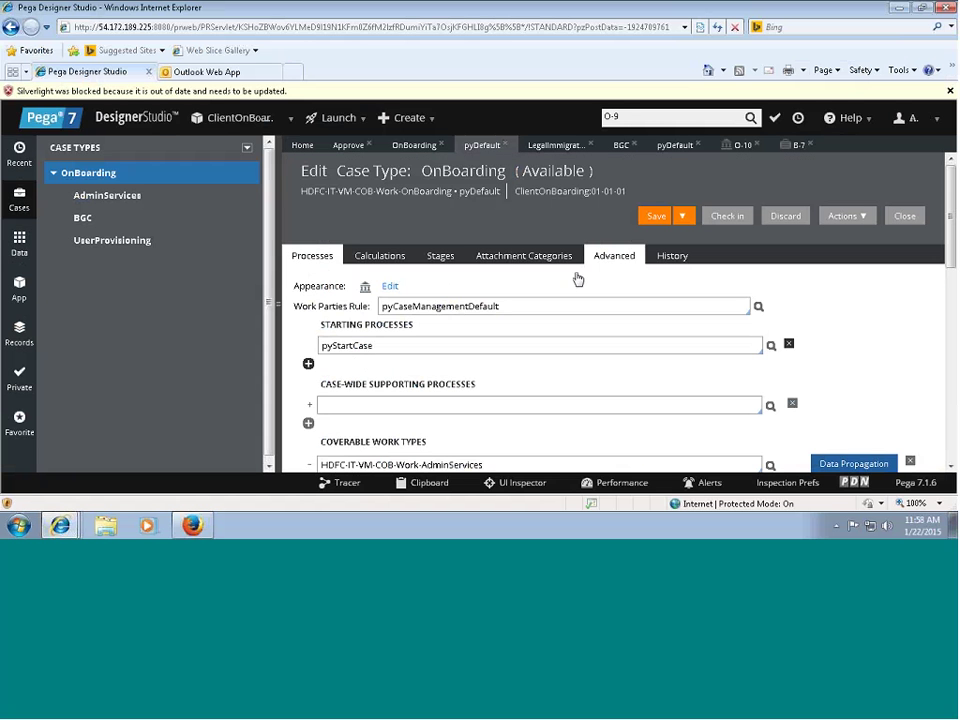
Set the case type's locking to Optimistic Locking on the Advanced tab and save.
{"action": "left_click", "coordinate": [614, 256]}
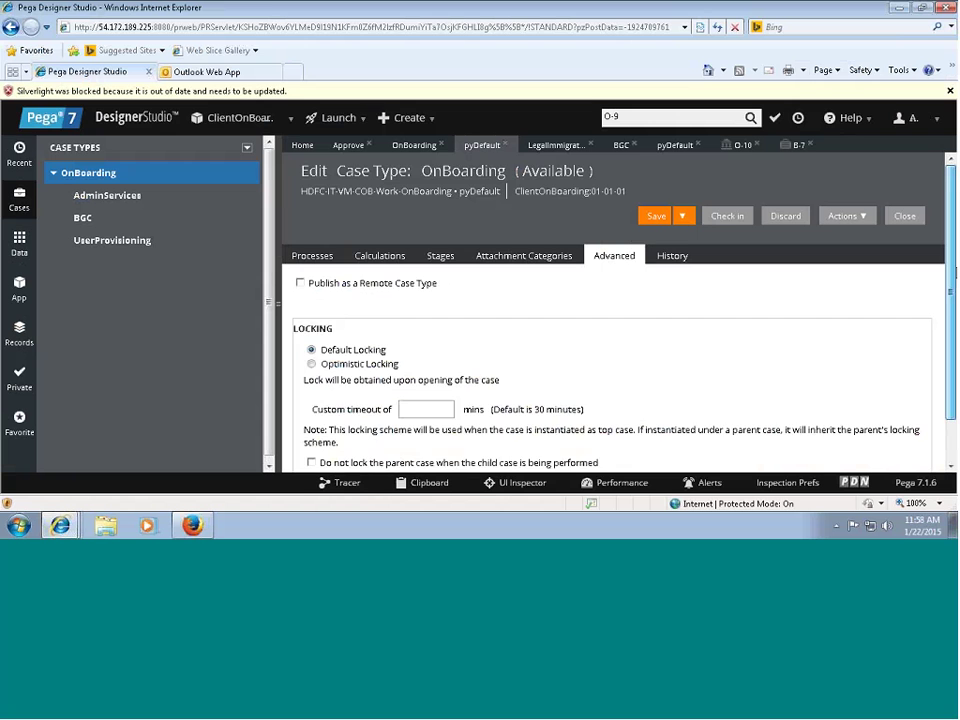
{"action": "left_click_drag", "start_coordinate": [953, 270], "coordinate": [946, 328]}
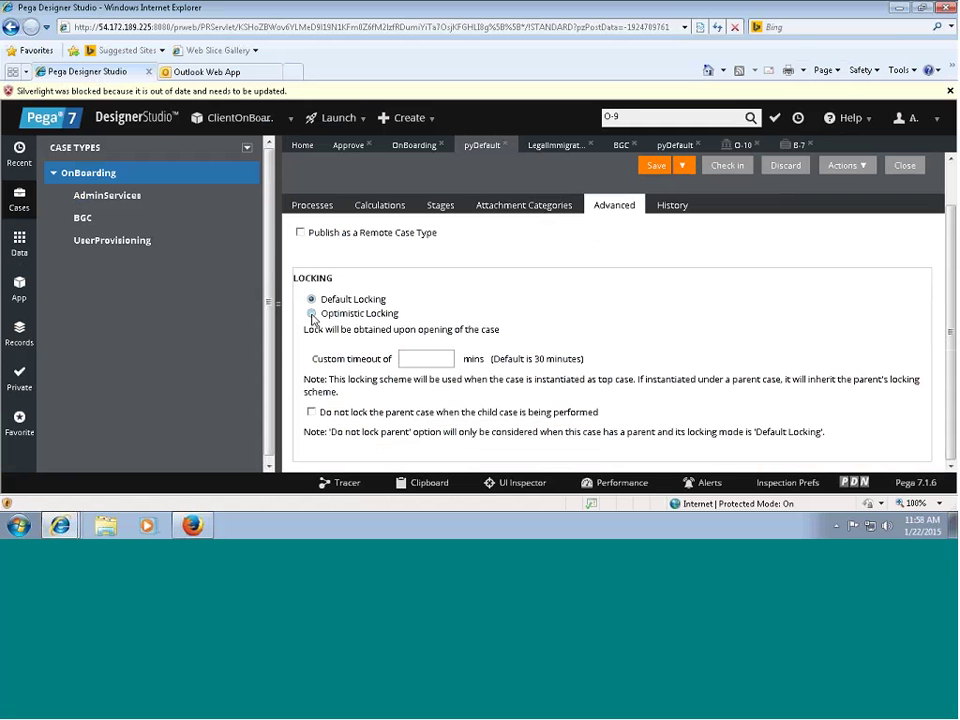
{"action": "left_click", "coordinate": [311, 314]}
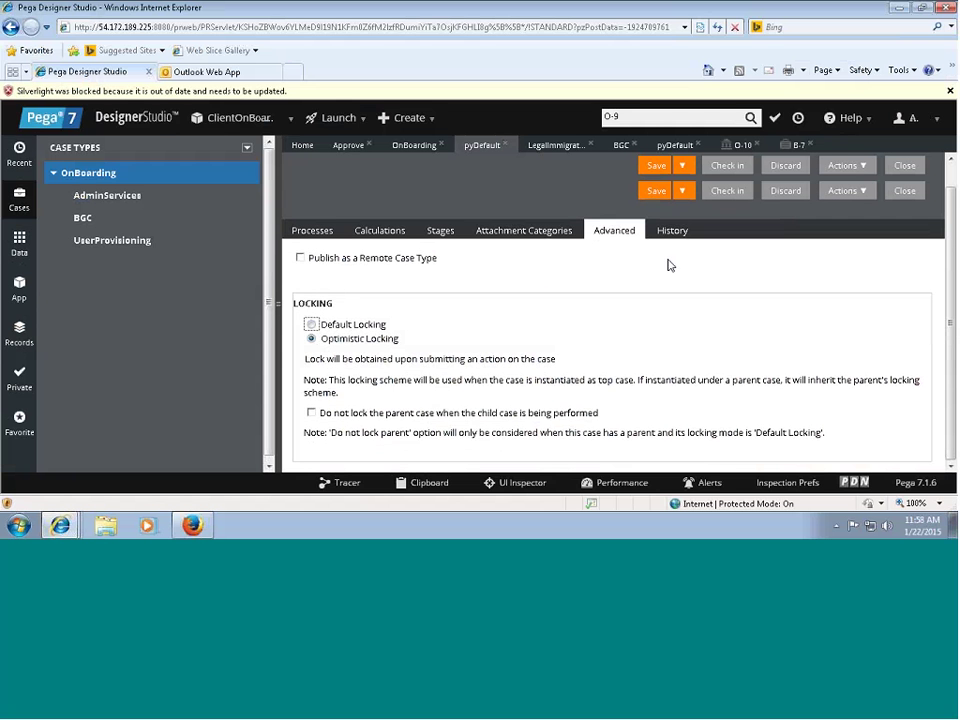
{"action": "left_click", "coordinate": [664, 200]}
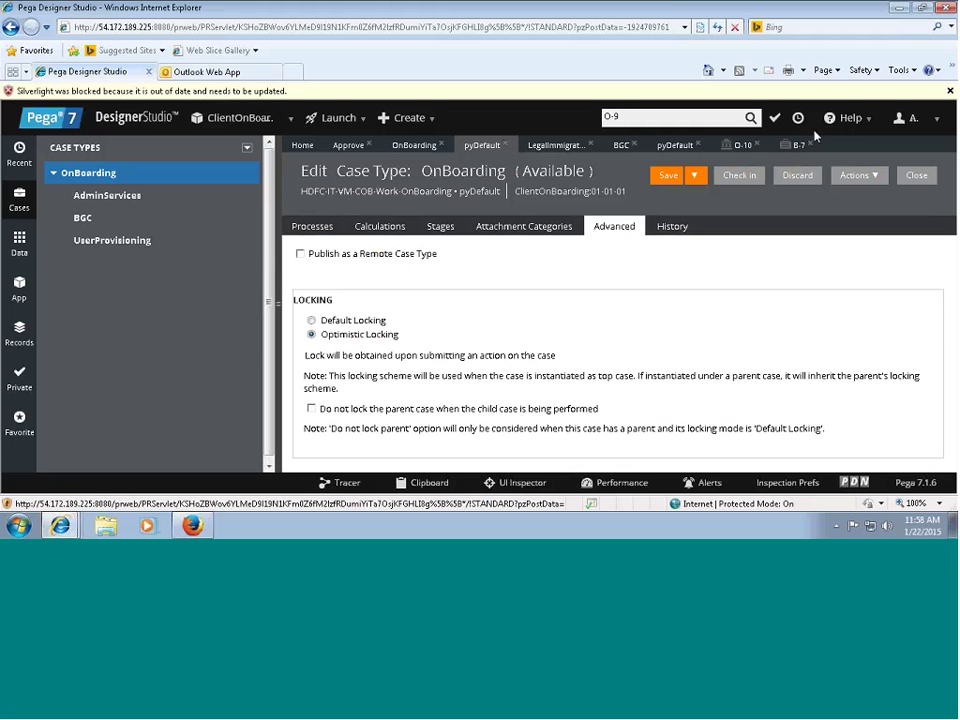
Log off, then sign back in with the operator's user name and password, letting the browser remember it.
{"action": "left_click", "coordinate": [916, 126]}
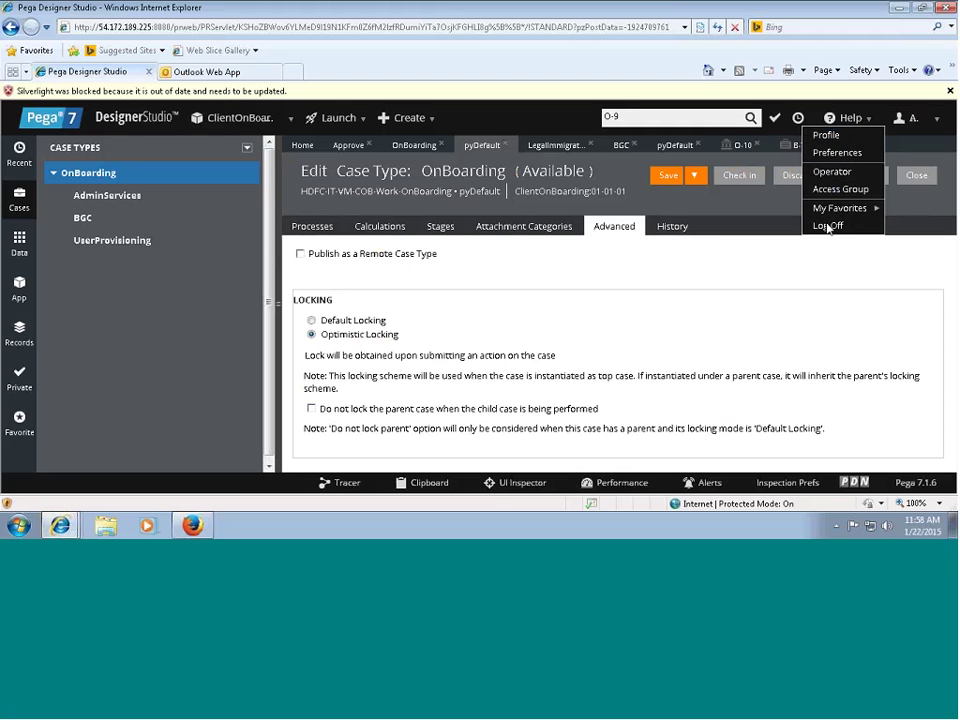
{"action": "left_click", "coordinate": [828, 227]}
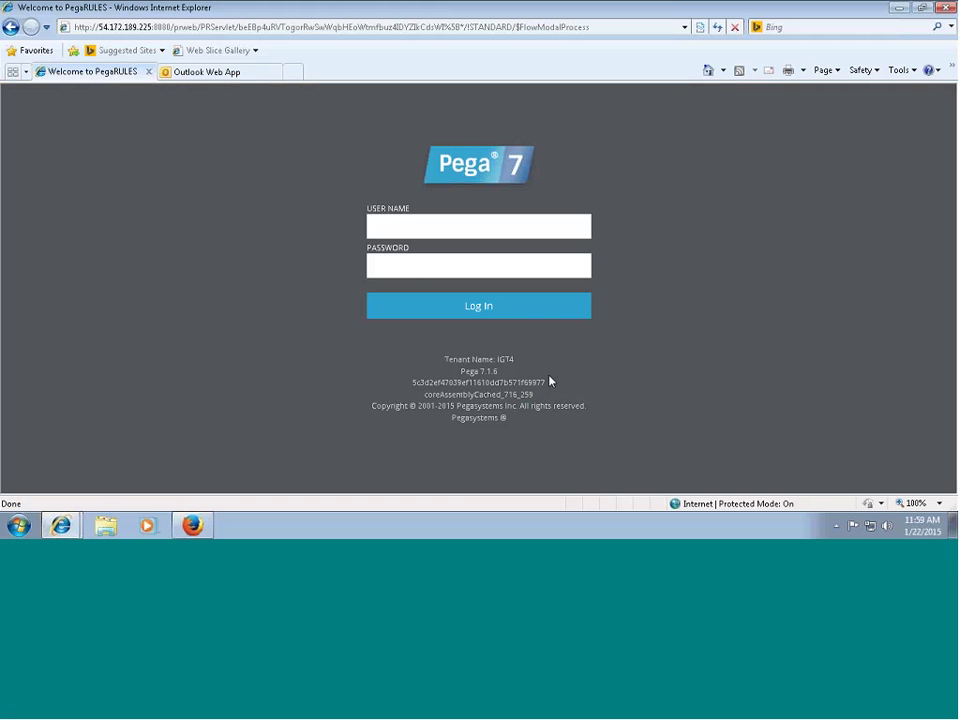
{"action": "left_click", "coordinate": [406, 227]}
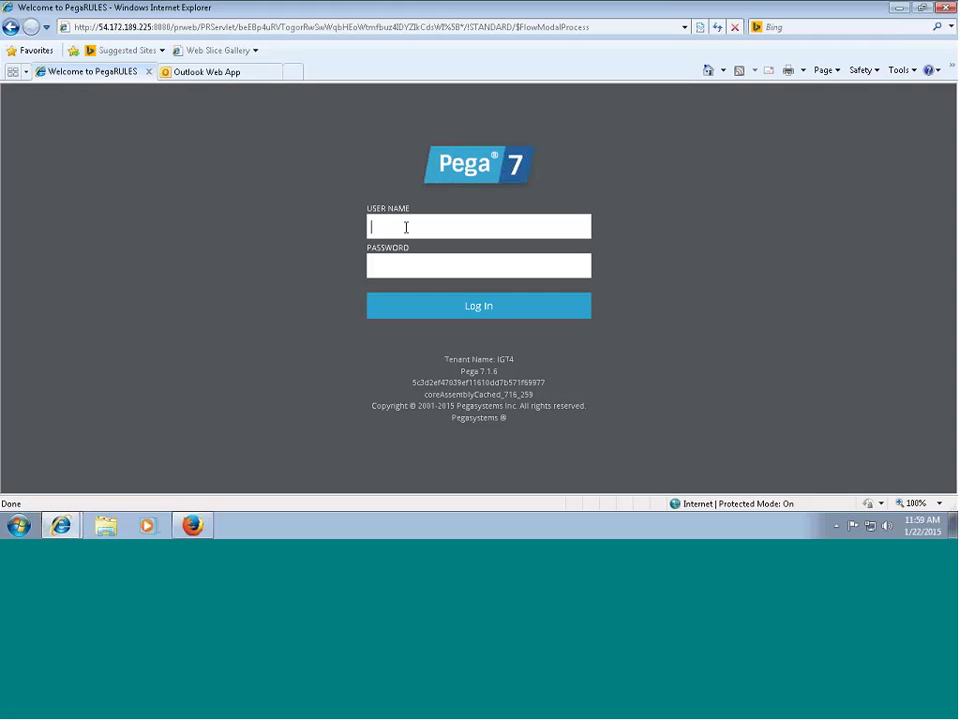
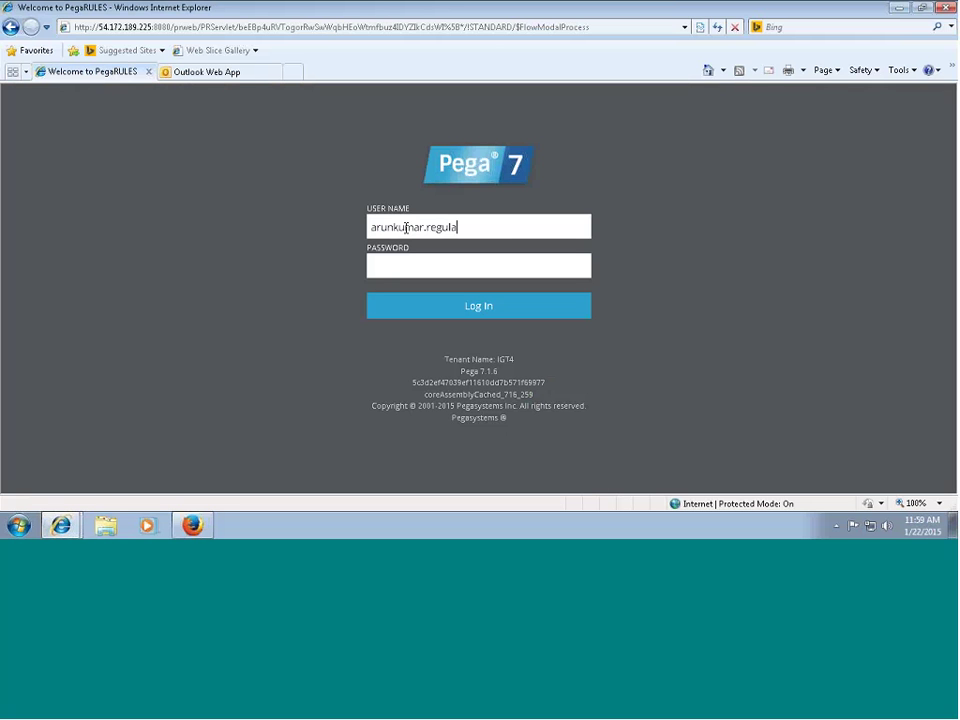
{"action": "key", "text": "Tab"}
{"action": "type", "text": "pa"}
{"action": "key", "text": "Return"}
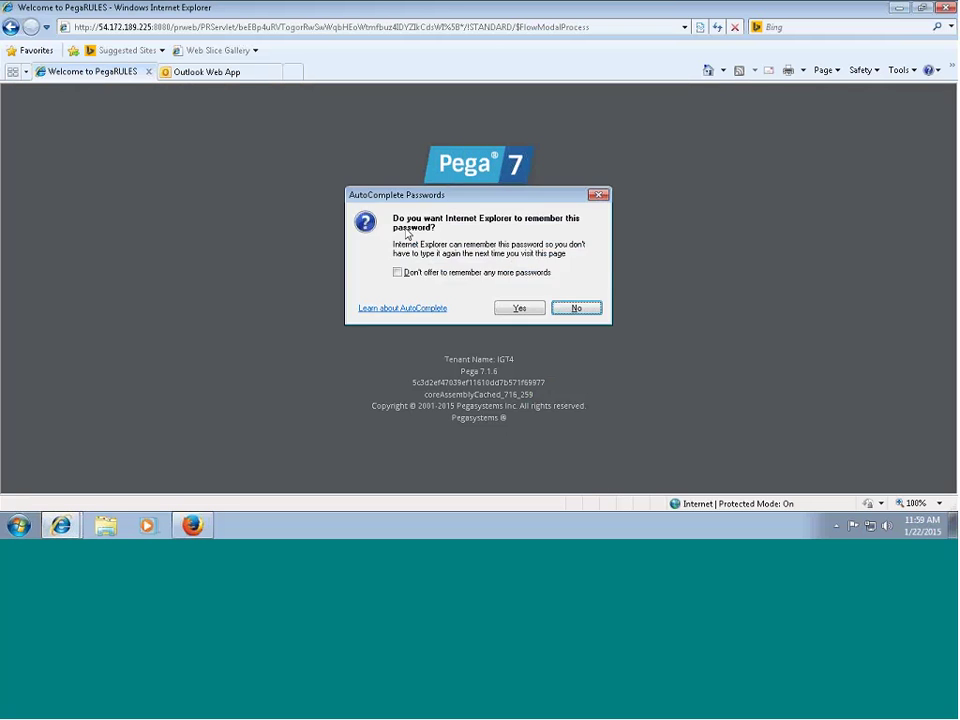
{"action": "left_click", "coordinate": [527, 310]}
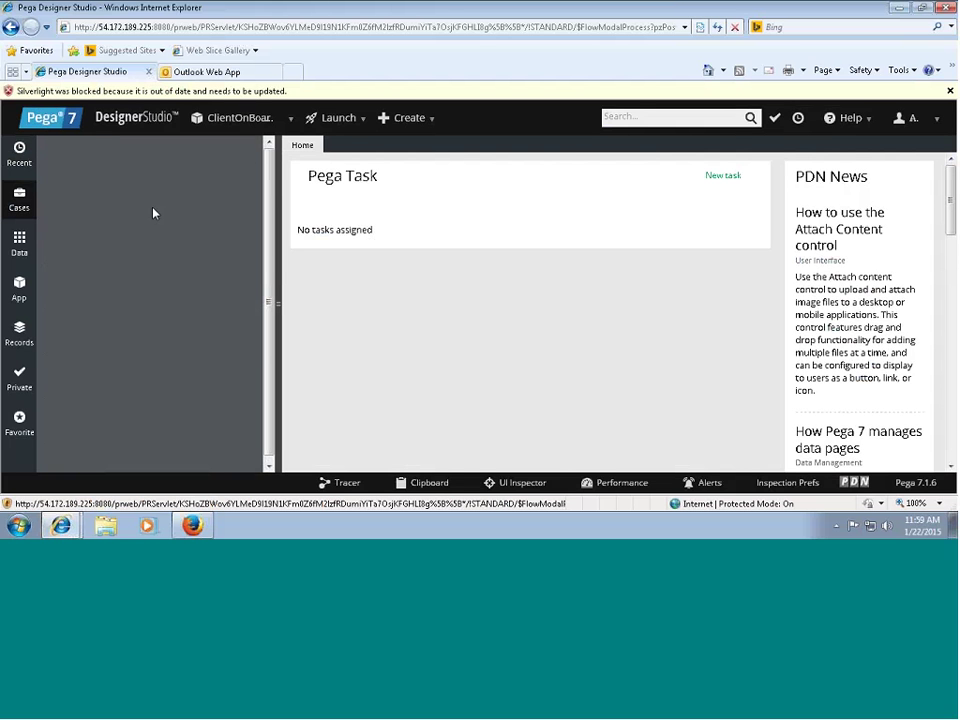
Respond to the Silverlight update warning and cancel both server sign-in prompts.
{"action": "left_click", "coordinate": [21, 201]}
{"action": "left_click", "coordinate": [315, 92]}
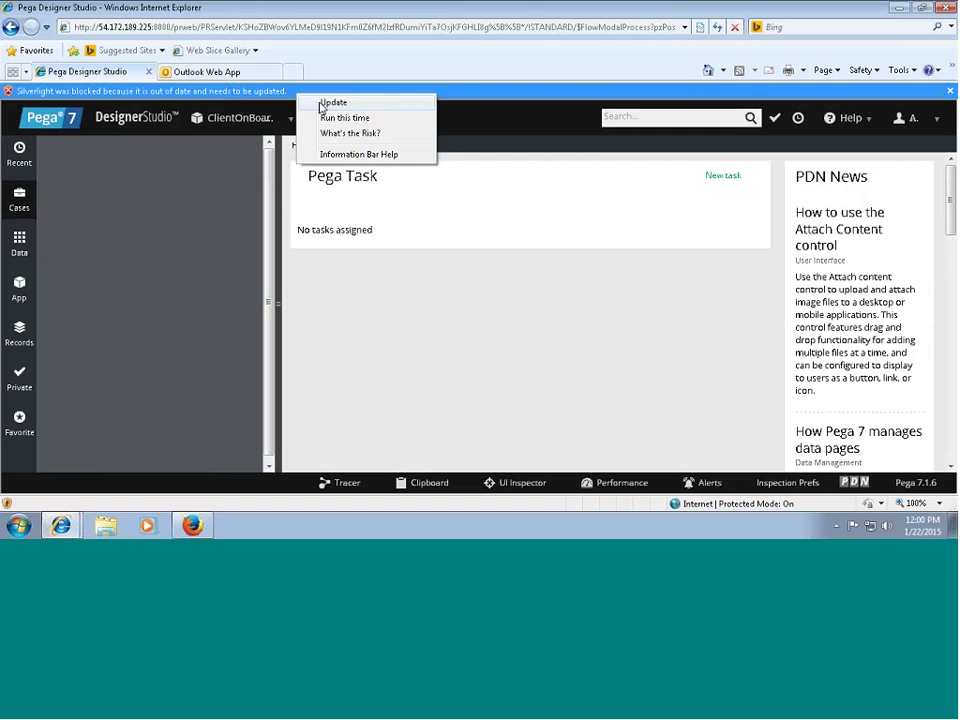
{"action": "left_click", "coordinate": [345, 118]}
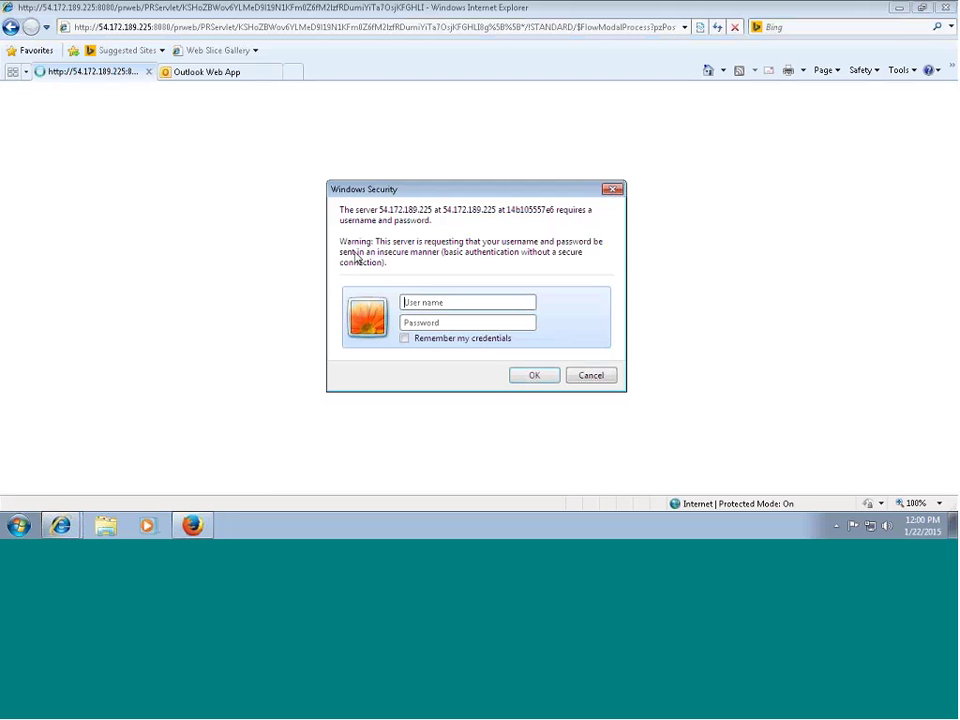
{"action": "left_click", "coordinate": [577, 376]}
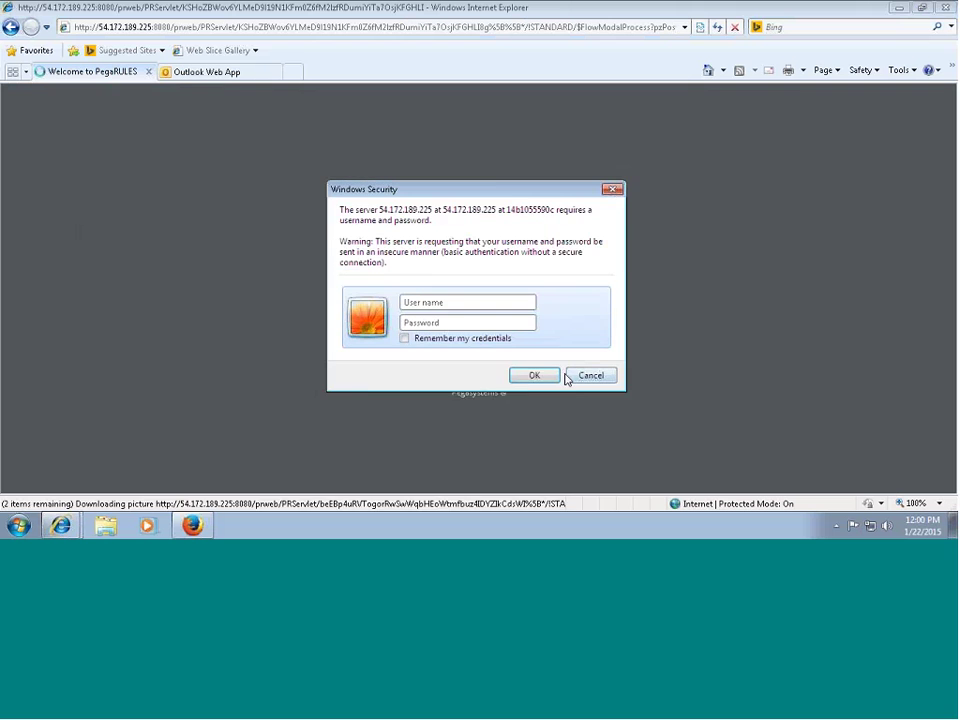
{"action": "left_click", "coordinate": [573, 378]}
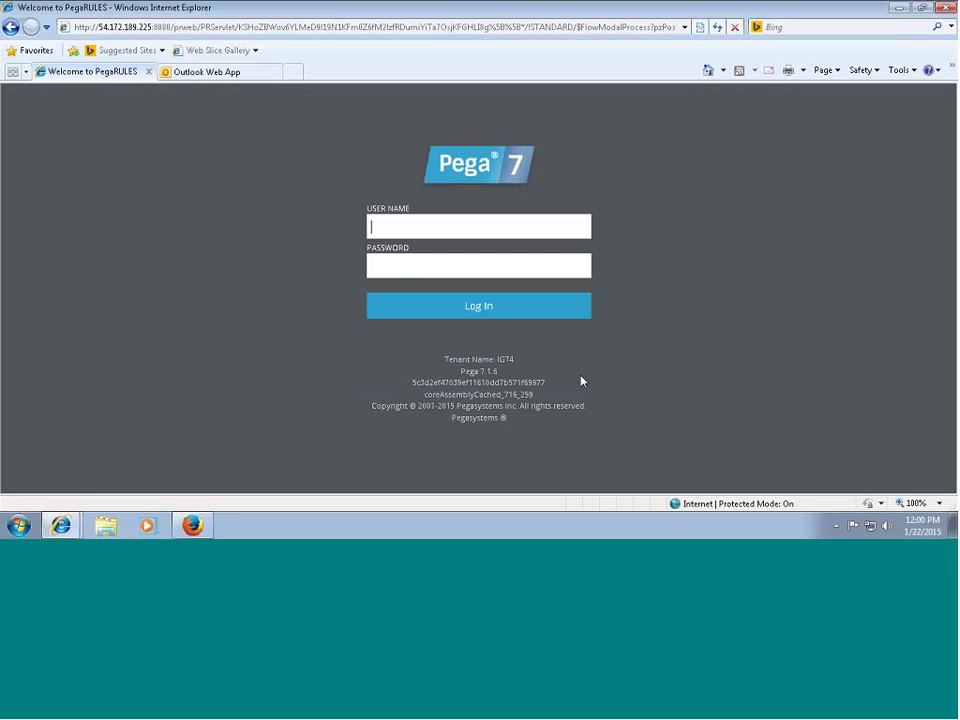
Enter the operator's user name on the Pega login page and select the login address to copy.
{"action": "left_click", "coordinate": [420, 227]}
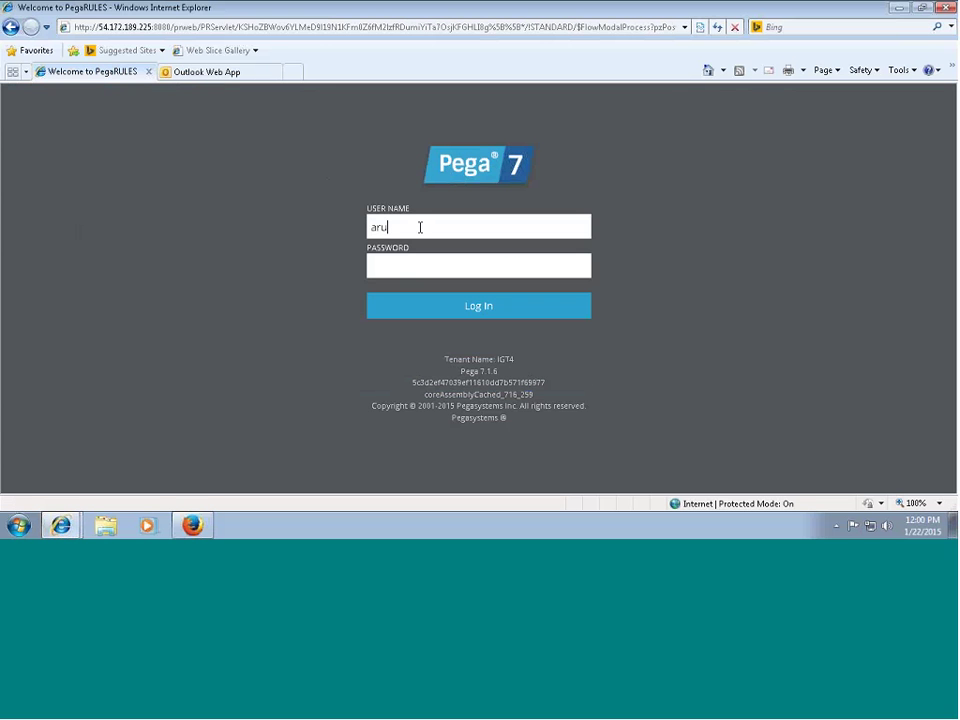
{"action": "key", "text": "alt+d"}
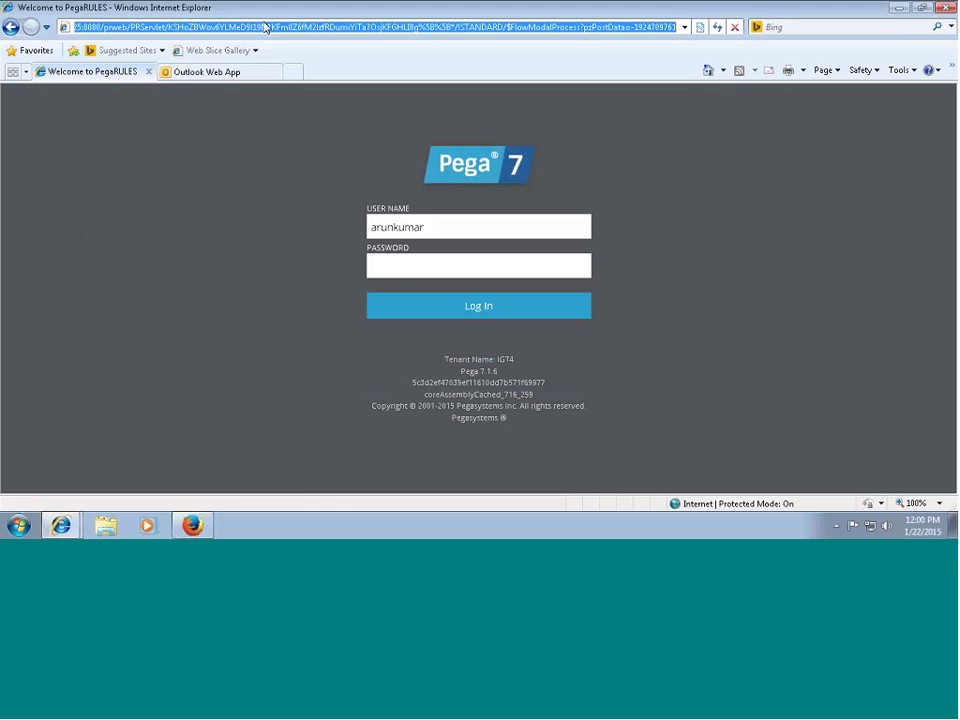
Load the copied Pega login address in a new Firefox tab.
{"action": "key", "text": "alt+Tab"}
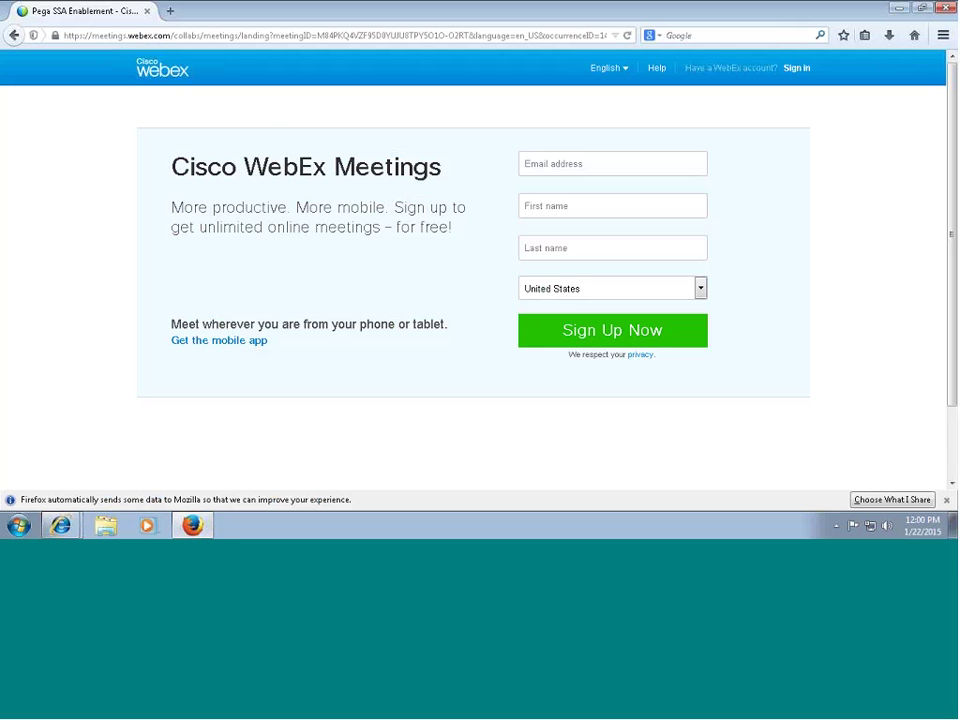
{"action": "left_click", "coordinate": [170, 11]}
{"action": "key", "text": "ctrl+v"}
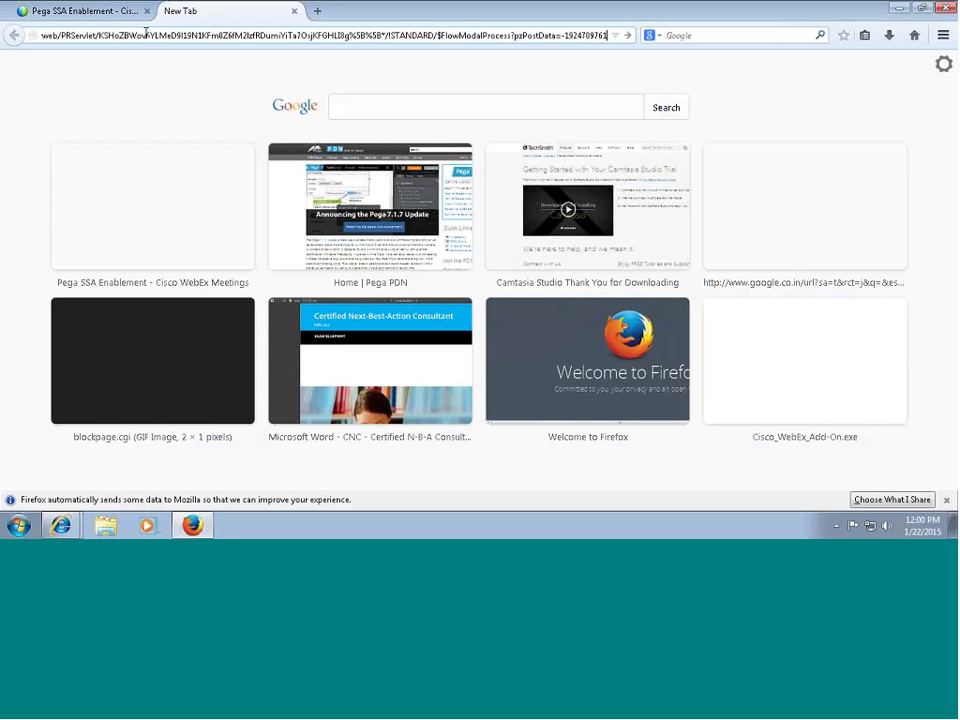
{"action": "key", "text": "Return"}
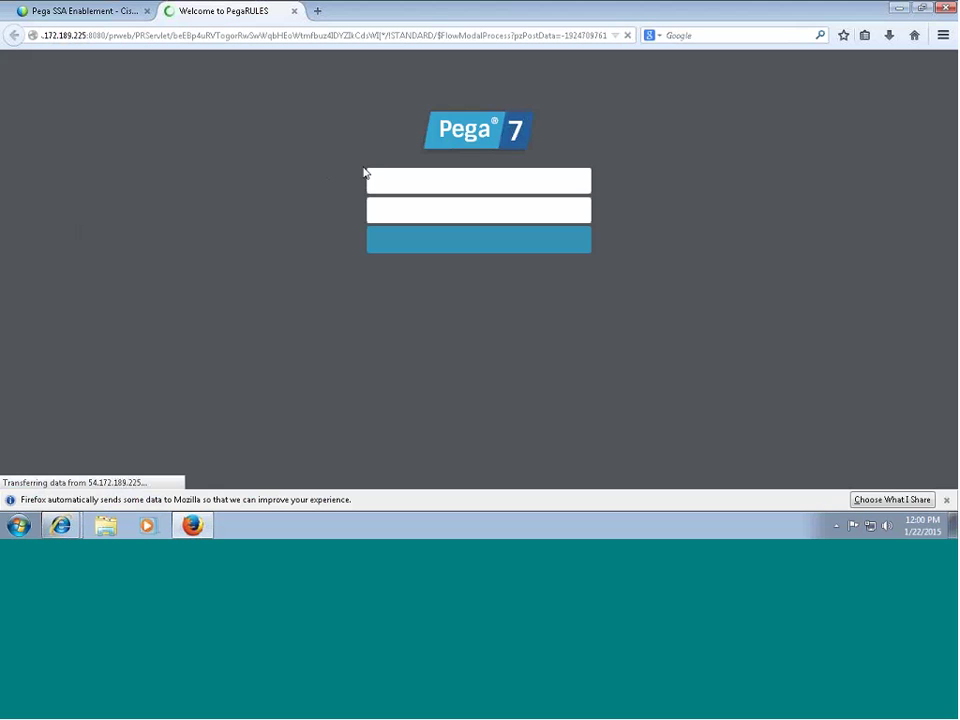
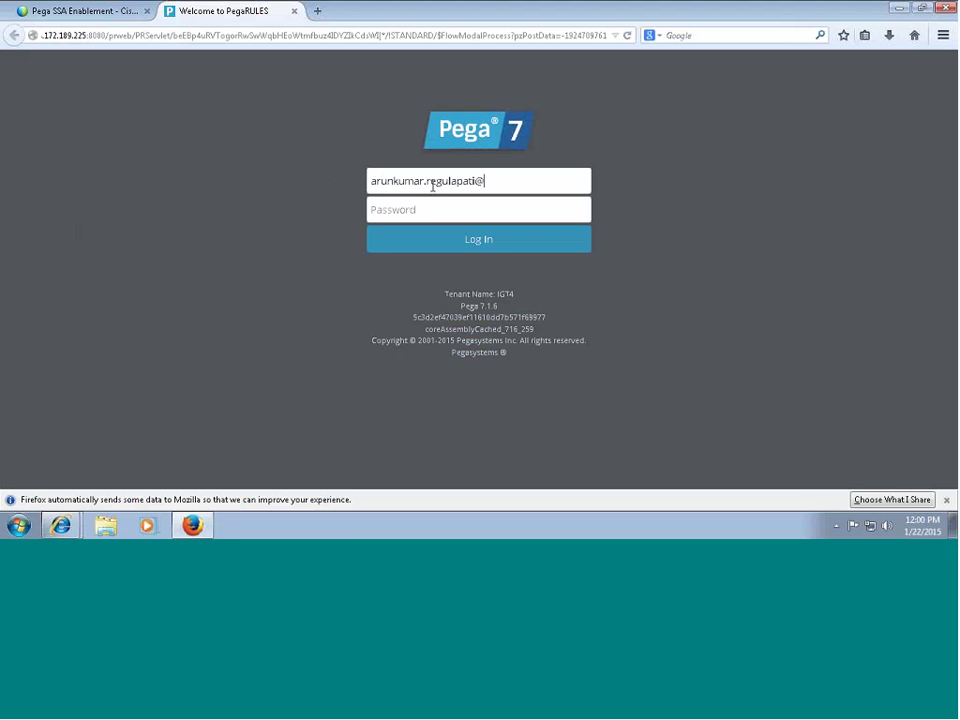
Sign in with the operator's credentials, declining password saving and using the saved login.
{"action": "key", "text": "Tab"}
{"action": "type", "text": "*****"}
{"action": "key", "text": "Return"}
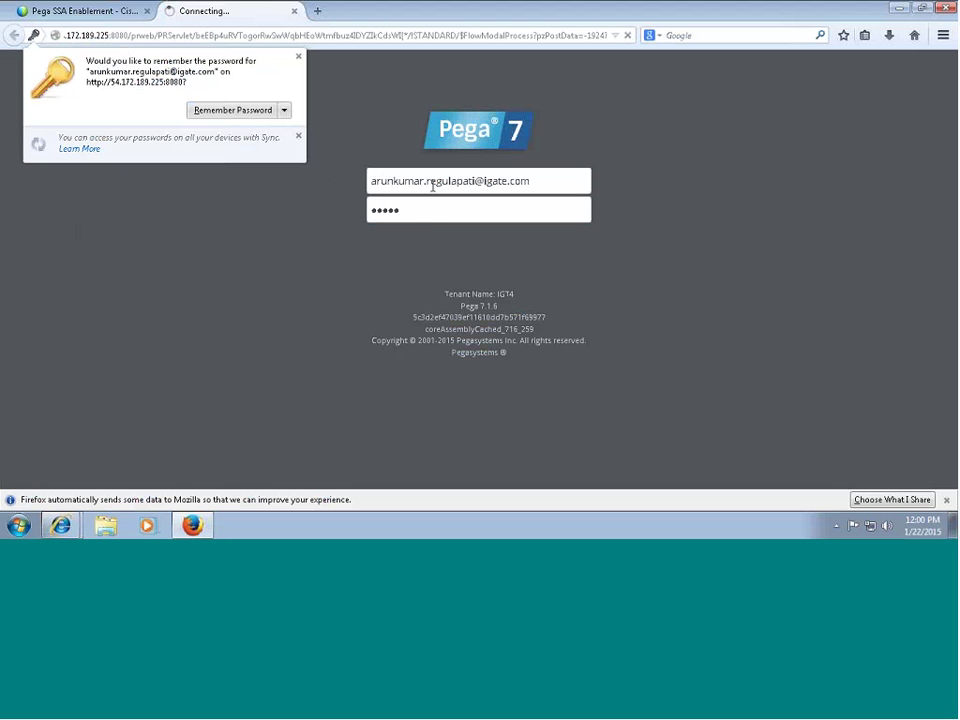
{"action": "left_click", "coordinate": [322, 134]}
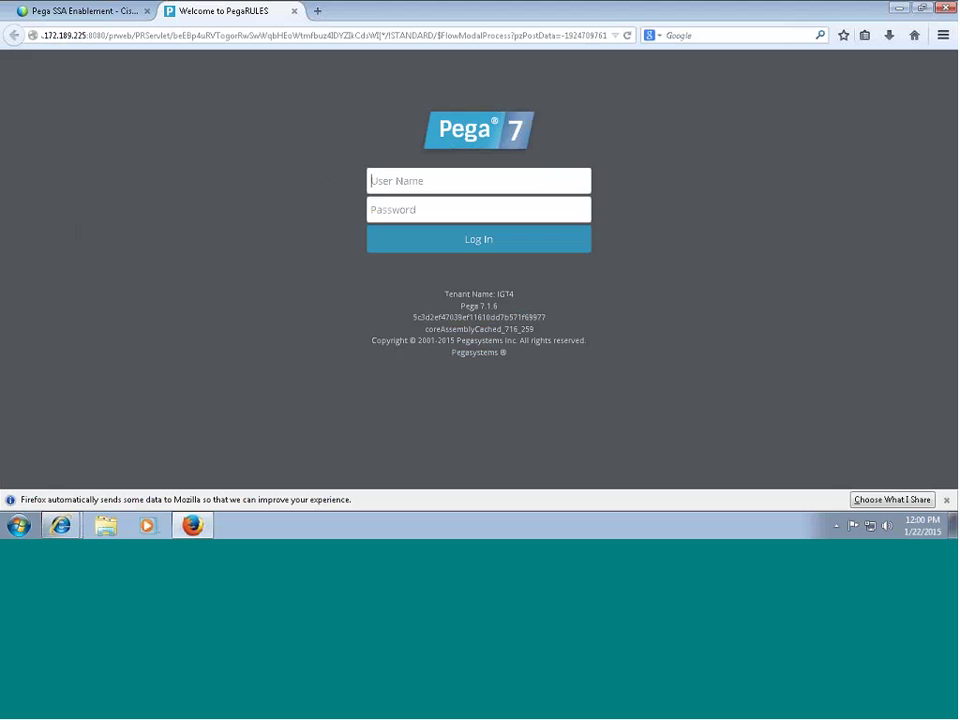
{"action": "left_click", "coordinate": [386, 181]}
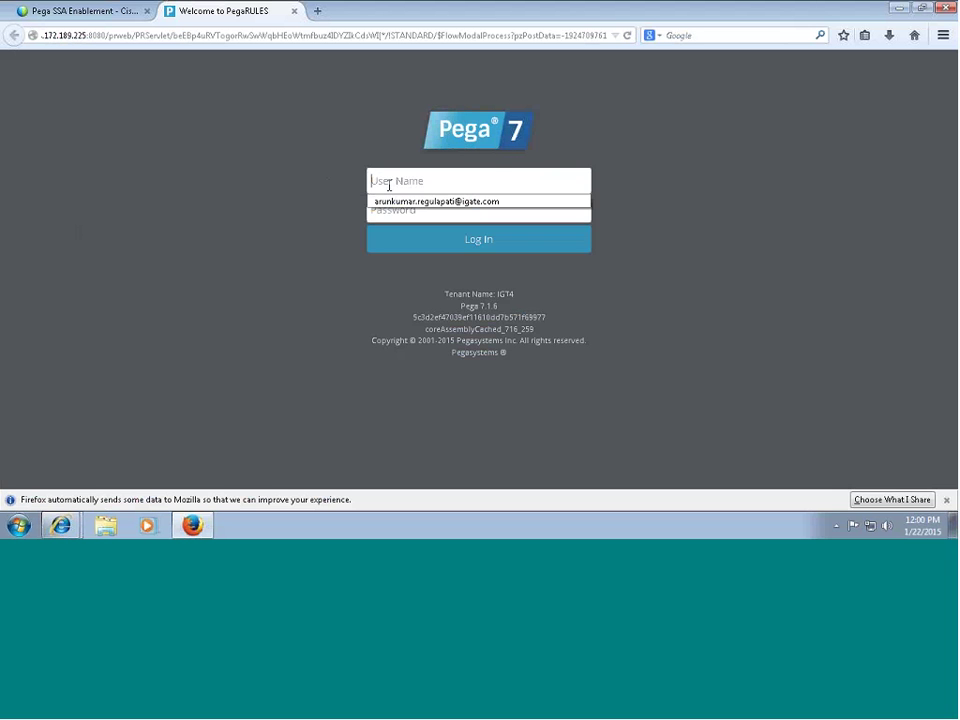
{"action": "left_click", "coordinate": [420, 199]}
{"action": "left_click", "coordinate": [433, 241]}
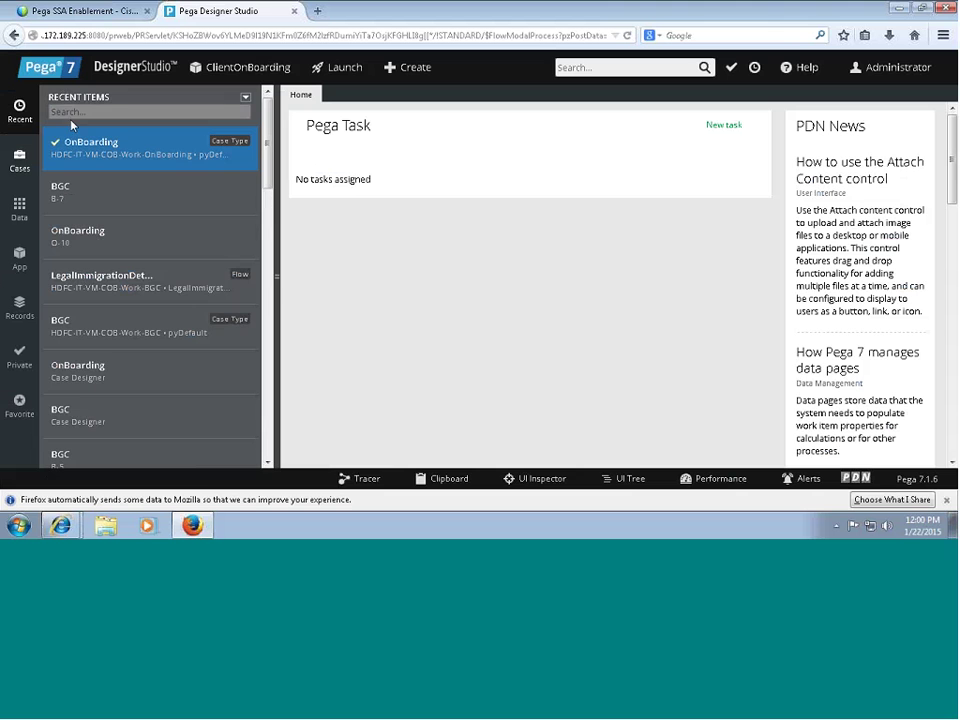
Run the OnBoarding case type from the Cases list to create case O-11.
{"action": "left_click", "coordinate": [21, 165]}
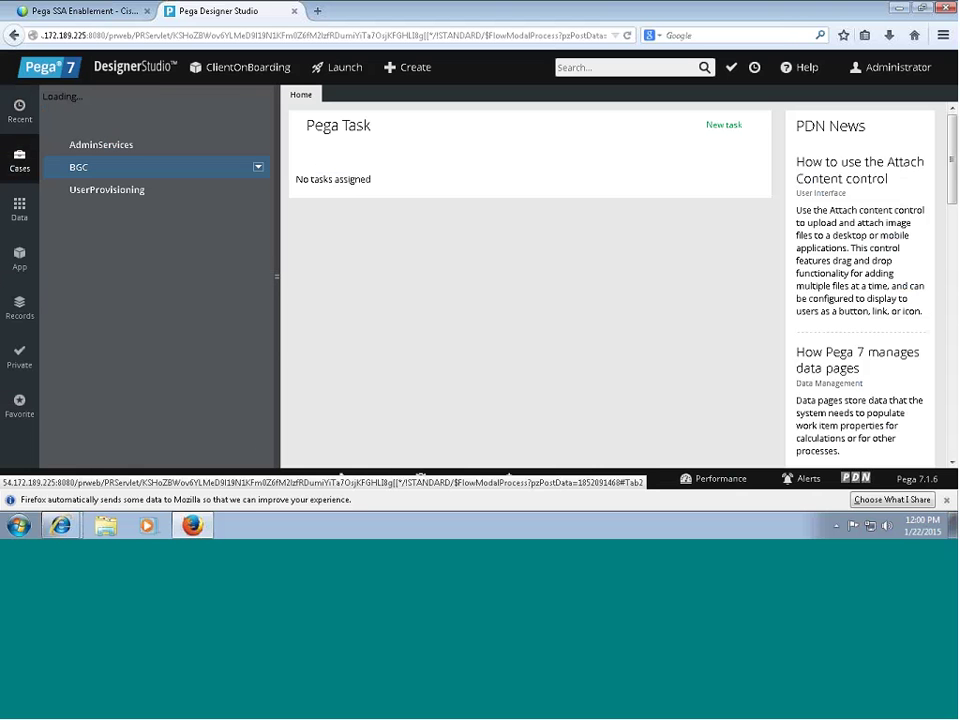
{"action": "left_click", "coordinate": [168, 123]}
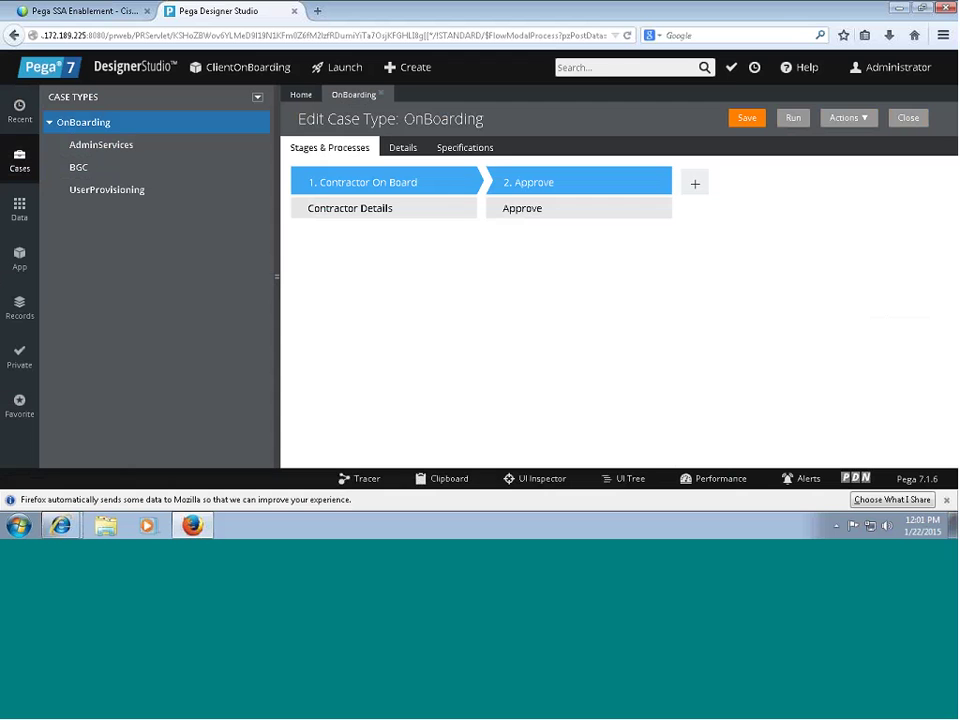
{"action": "left_click", "coordinate": [793, 117]}
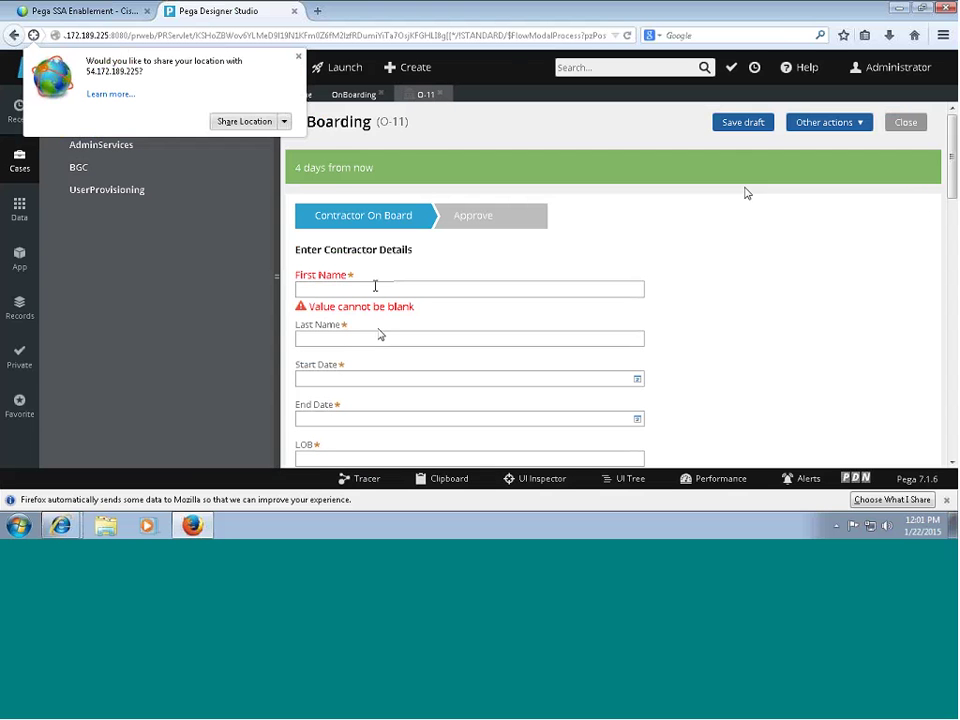
Decline location sharing and enter First Name 'asdas' and Last Name 'asd'.
{"action": "left_click", "coordinate": [283, 122]}
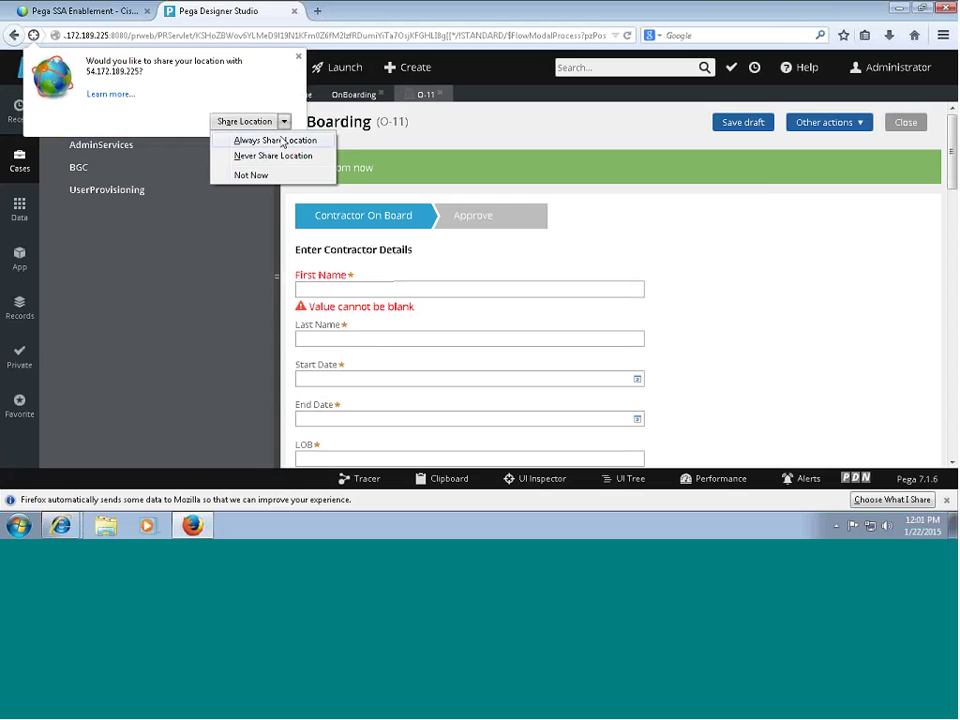
{"action": "left_click", "coordinate": [276, 155]}
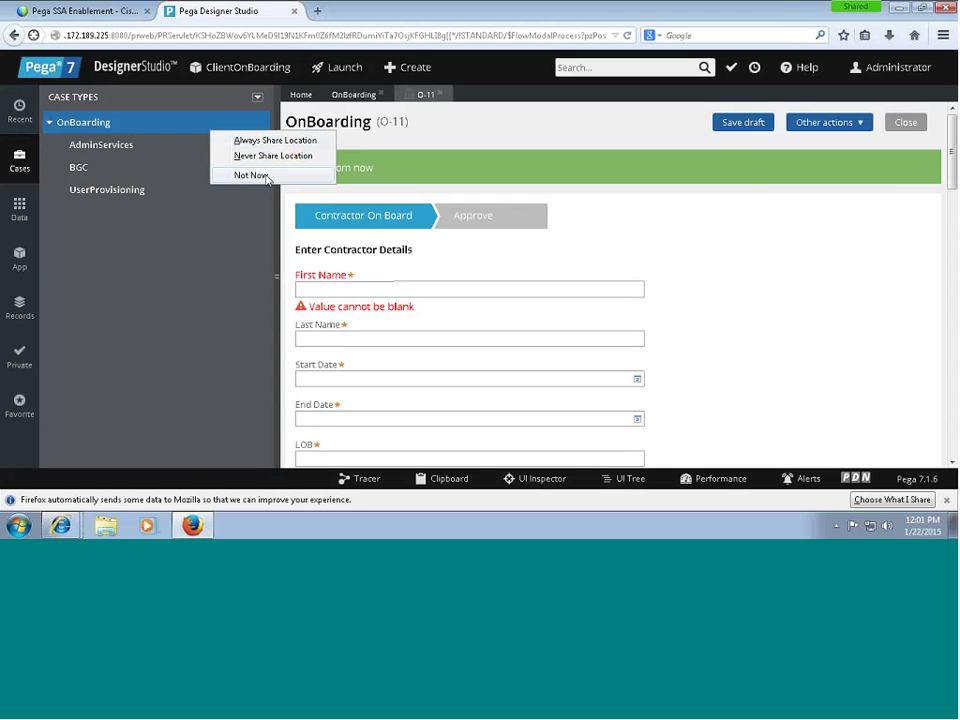
{"action": "left_click", "coordinate": [381, 296]}
{"action": "type", "text": "asdas"}
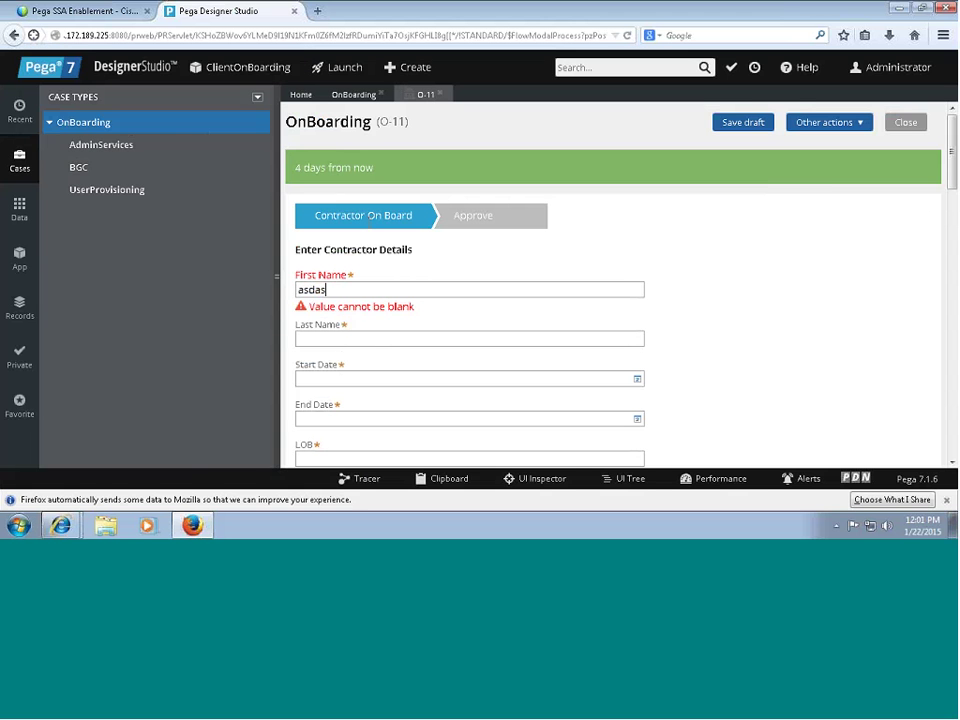
{"action": "key", "text": "Tab"}
{"action": "type", "text": "asd"}
Pick start date 1/22/2015 and end date 1/23/2015 from the calendars.
{"action": "key", "text": "Tab"}
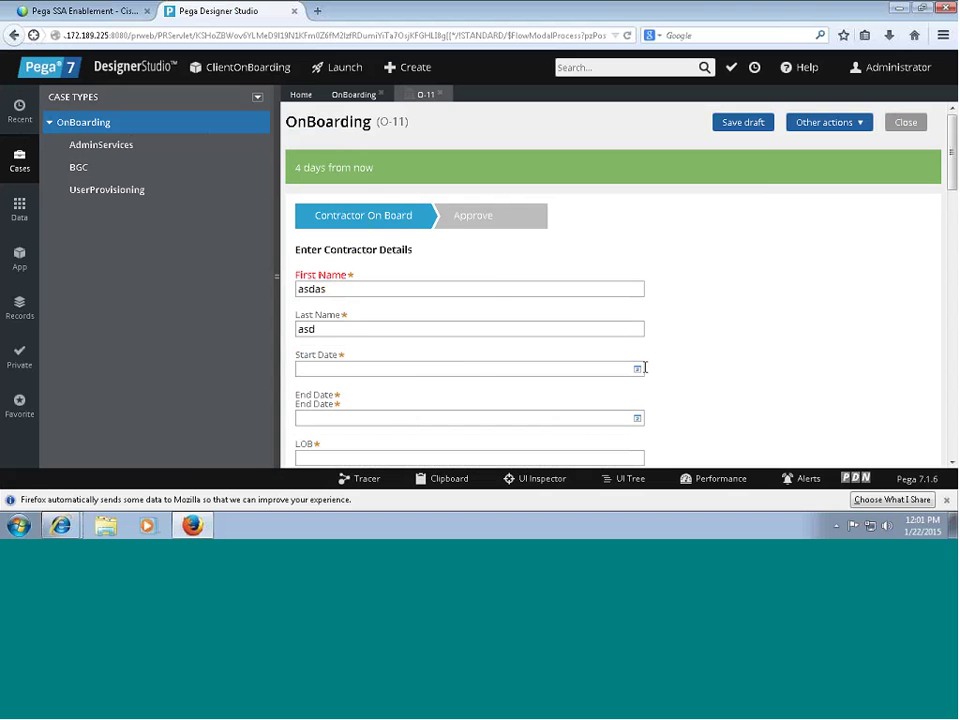
{"action": "left_click", "coordinate": [637, 368]}
{"action": "left_click", "coordinate": [411, 304]}
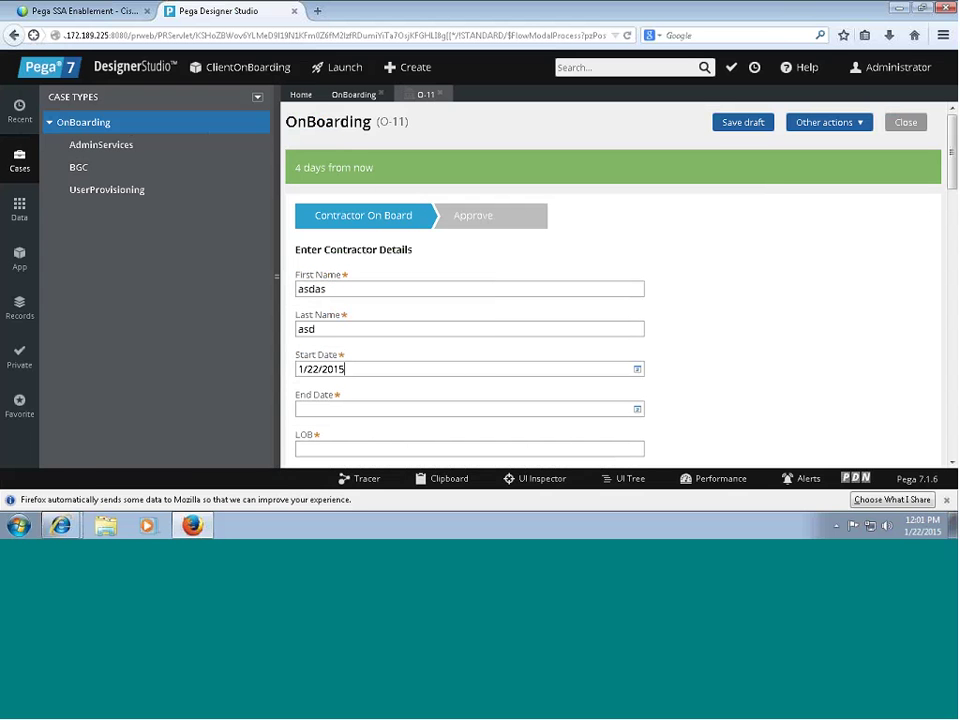
{"action": "left_click", "coordinate": [637, 409]}
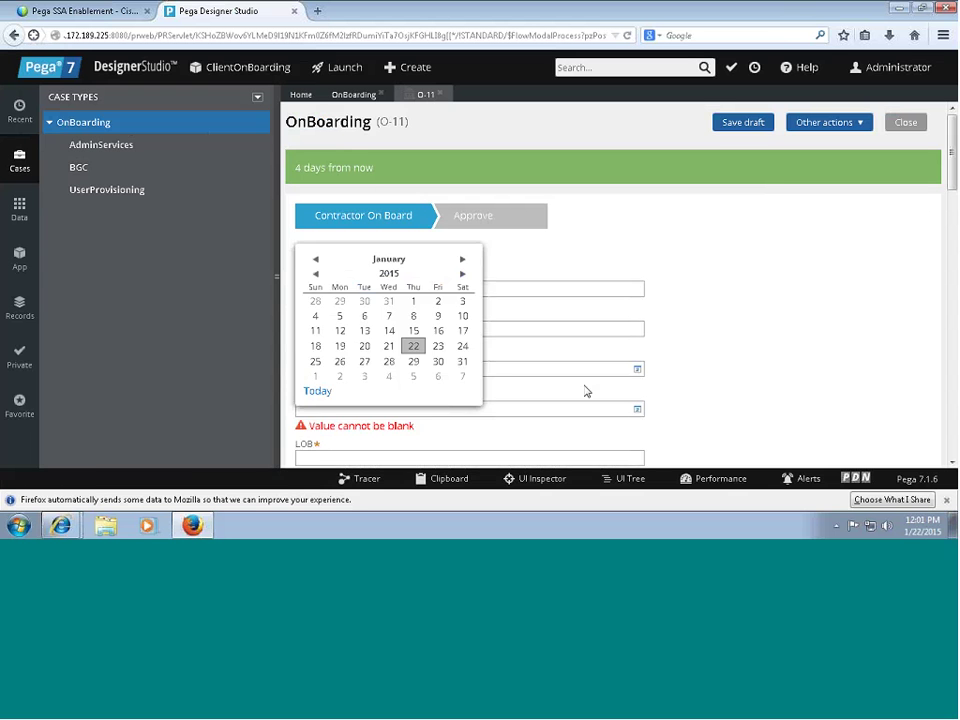
{"action": "left_click", "coordinate": [438, 346]}
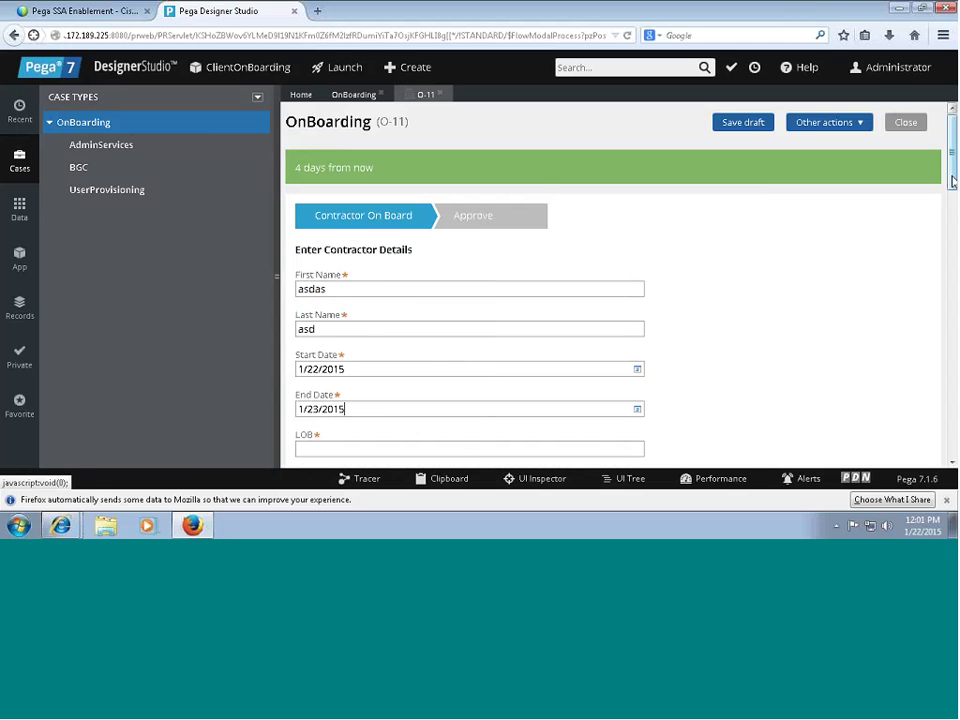
Enter 'asd' as the LOB value.
{"action": "scroll", "coordinate": [520, 300], "scroll_direction": "down", "scroll_amount": 4}
{"action": "left_click", "coordinate": [356, 242]}
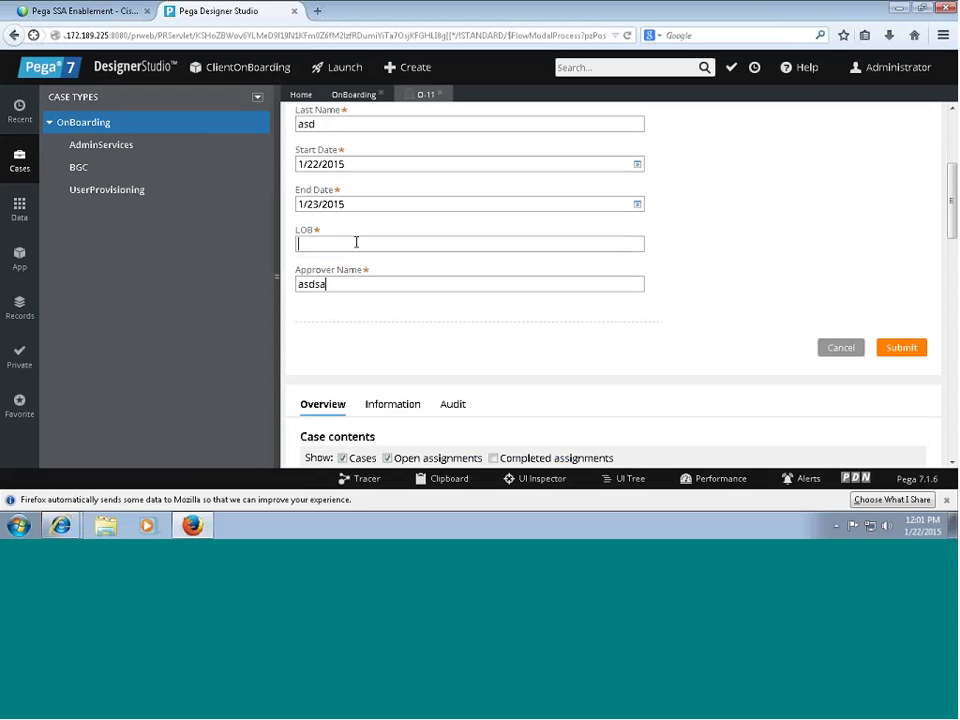
{"action": "type", "text": "asd"}
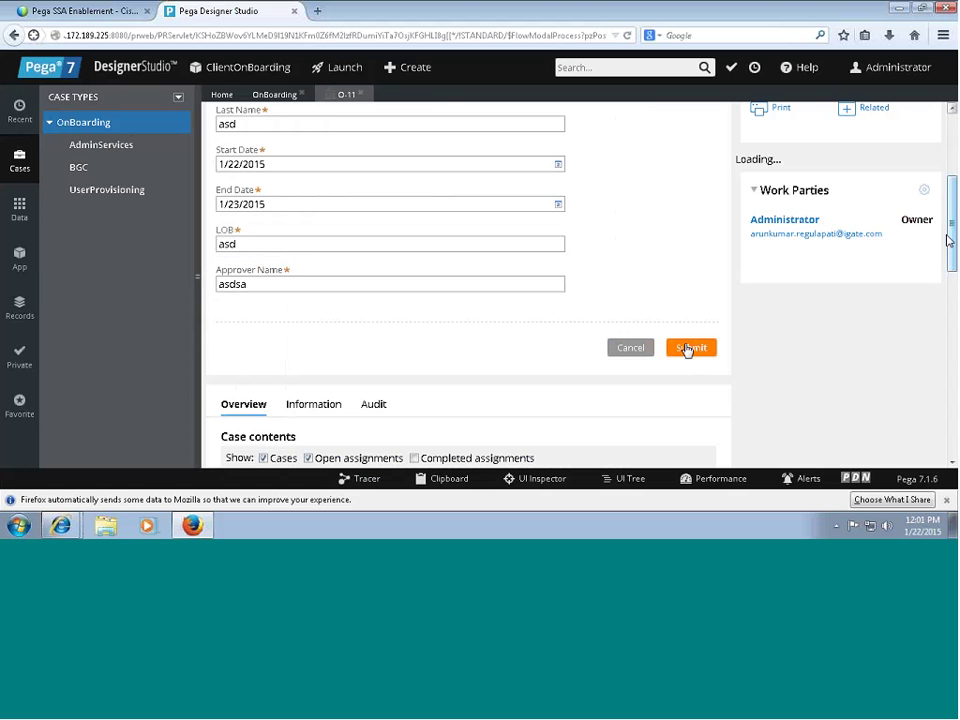
{"action": "scroll", "coordinate": [686, 349], "scroll_direction": "up", "scroll_amount": 3}
{"action": "scroll", "coordinate": [700, 347], "scroll_direction": "down", "scroll_amount": 3}
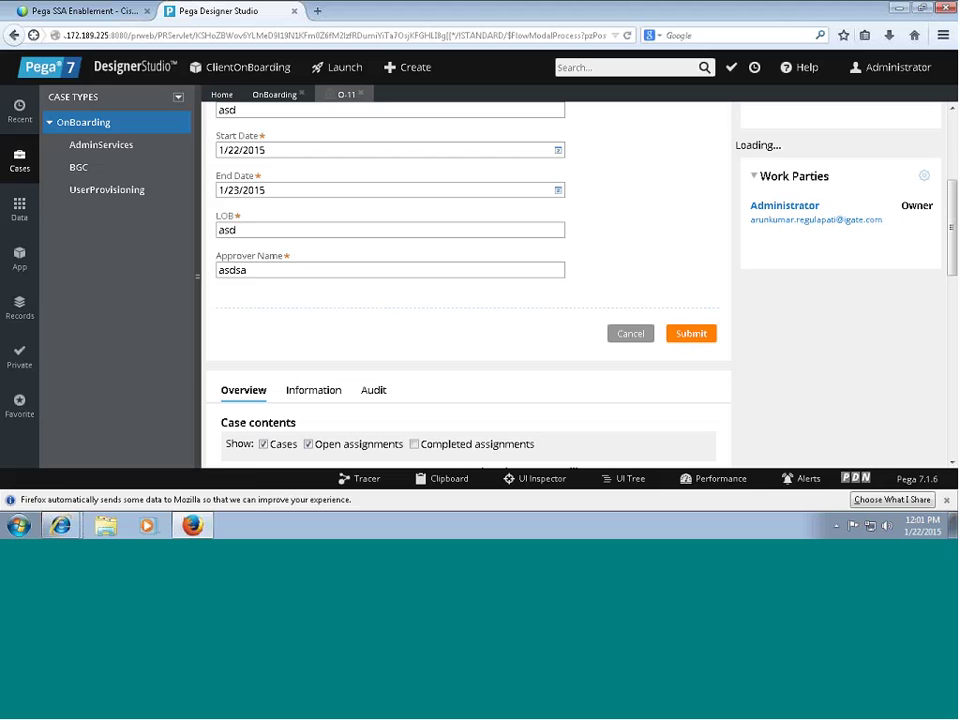
Complete the user name and password on IE's Pega login page, declining to save the password.
{"action": "mouse_move", "coordinate": [61, 525]}
{"action": "left_click", "coordinate": [88, 466]}
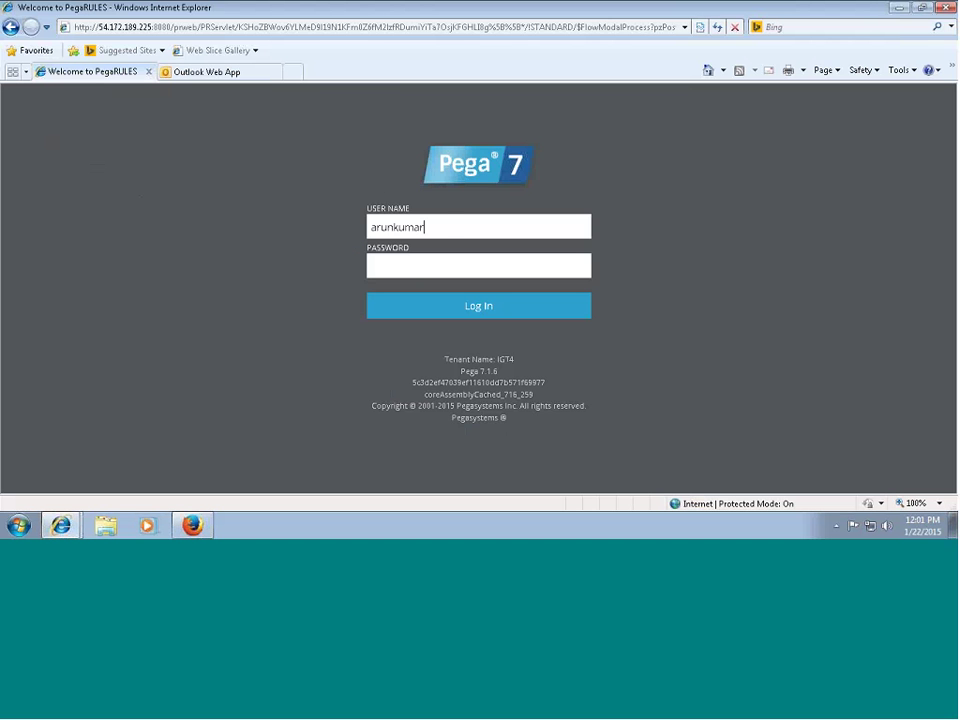
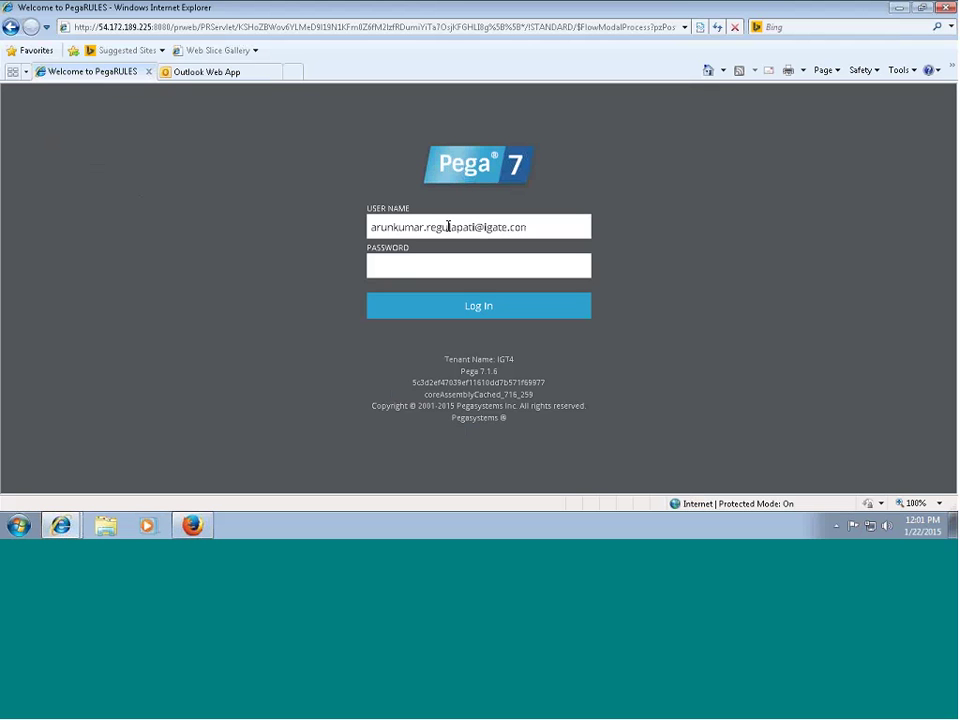
{"action": "key", "text": "Tab"}
{"action": "type", "text": "•••••"}
{"action": "key", "text": "Return"}
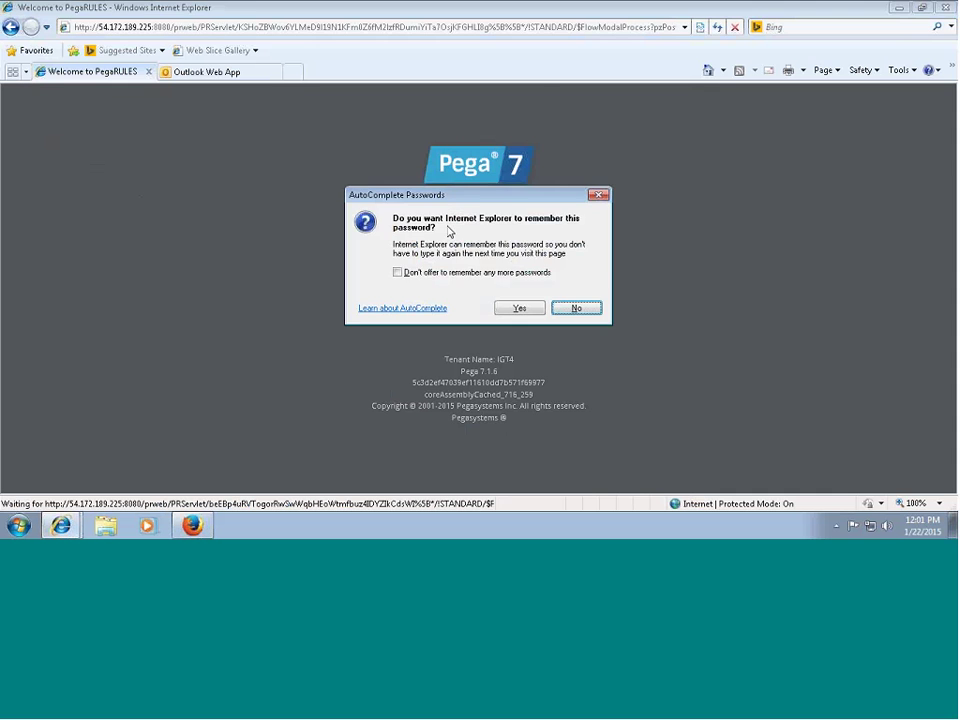
{"action": "left_click", "coordinate": [574, 306]}
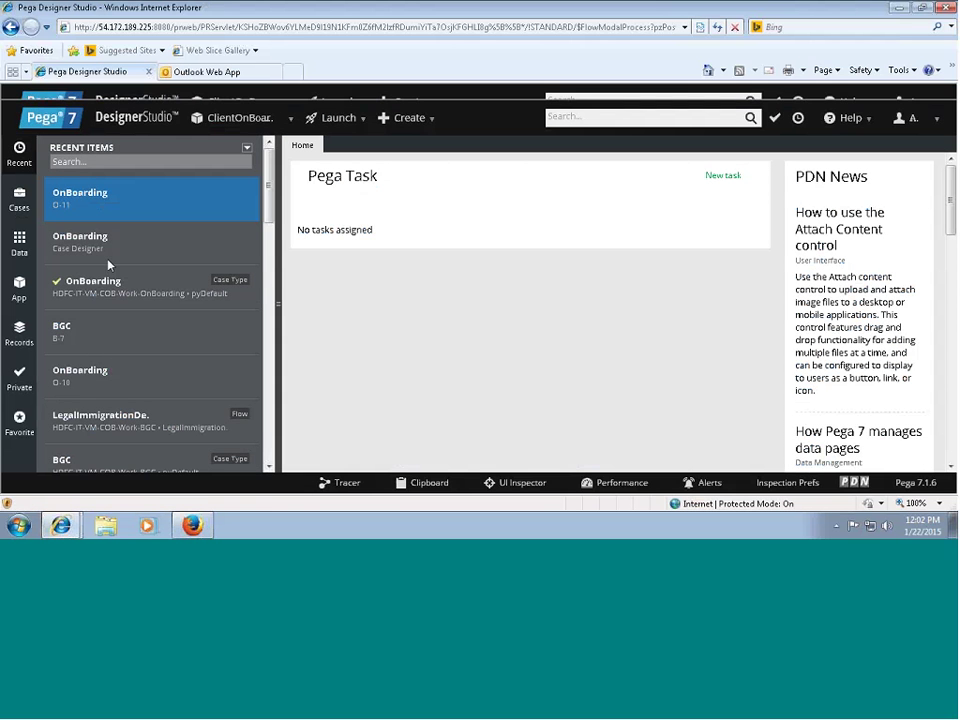
Reopen the case types list and allow the blocked Silverlight add-on to run this once.
{"action": "left_click", "coordinate": [26, 200]}
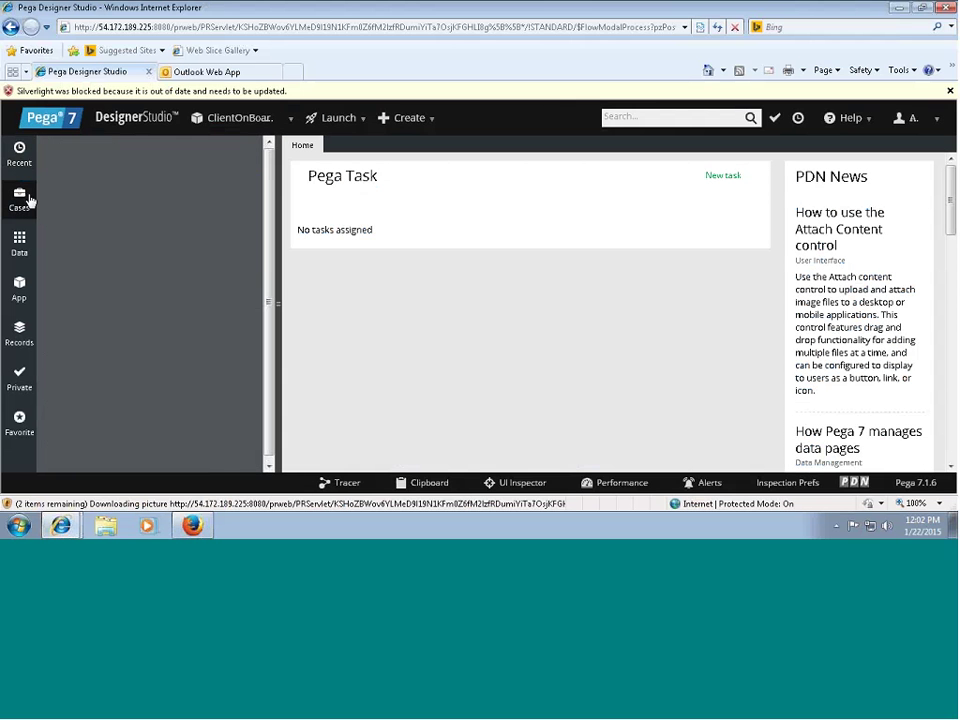
{"action": "left_click", "coordinate": [19, 198]}
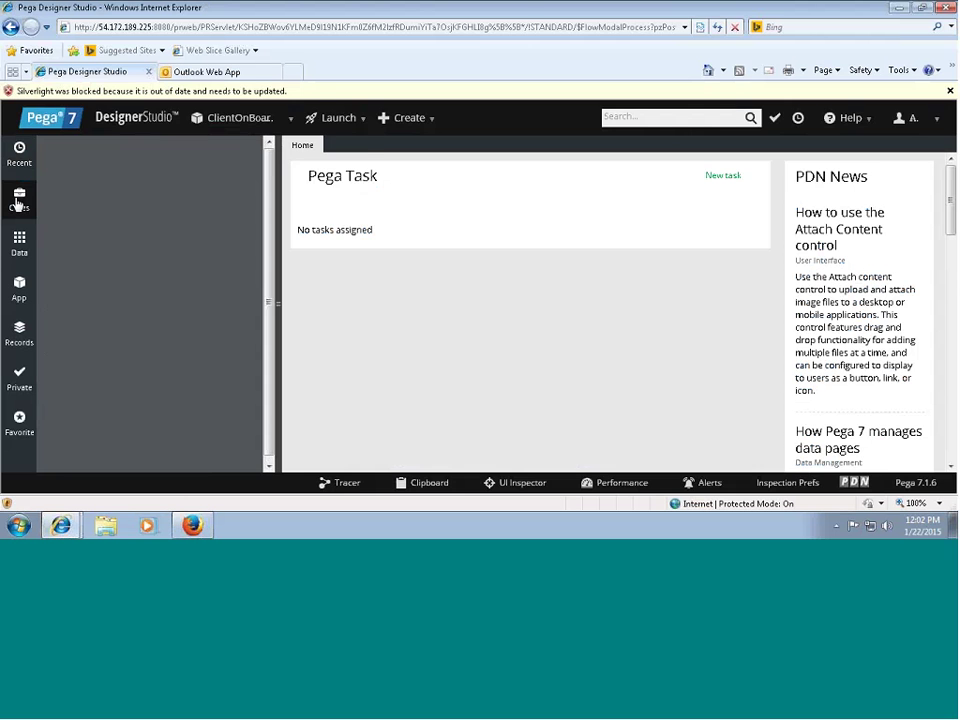
{"action": "left_click", "coordinate": [227, 91]}
{"action": "left_click", "coordinate": [253, 111]}
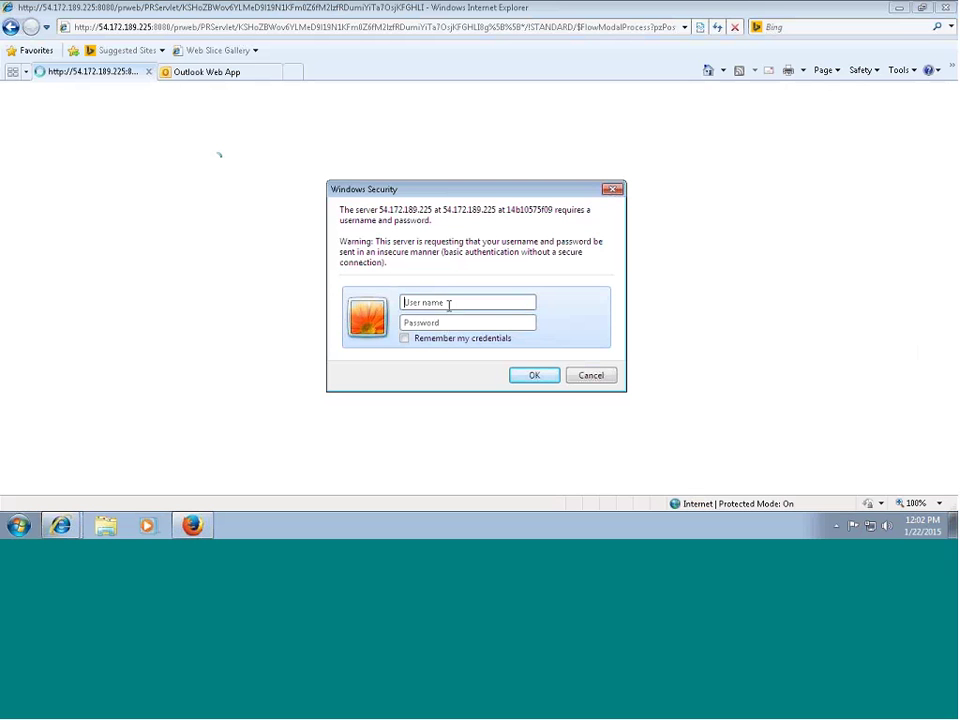
Enter the domain user name and password in the Windows Security prompt.
{"action": "type", "text": "igatecorp\\ar817555"}
{"action": "key", "text": "Tab"}
{"action": "type", "text": "*****"}
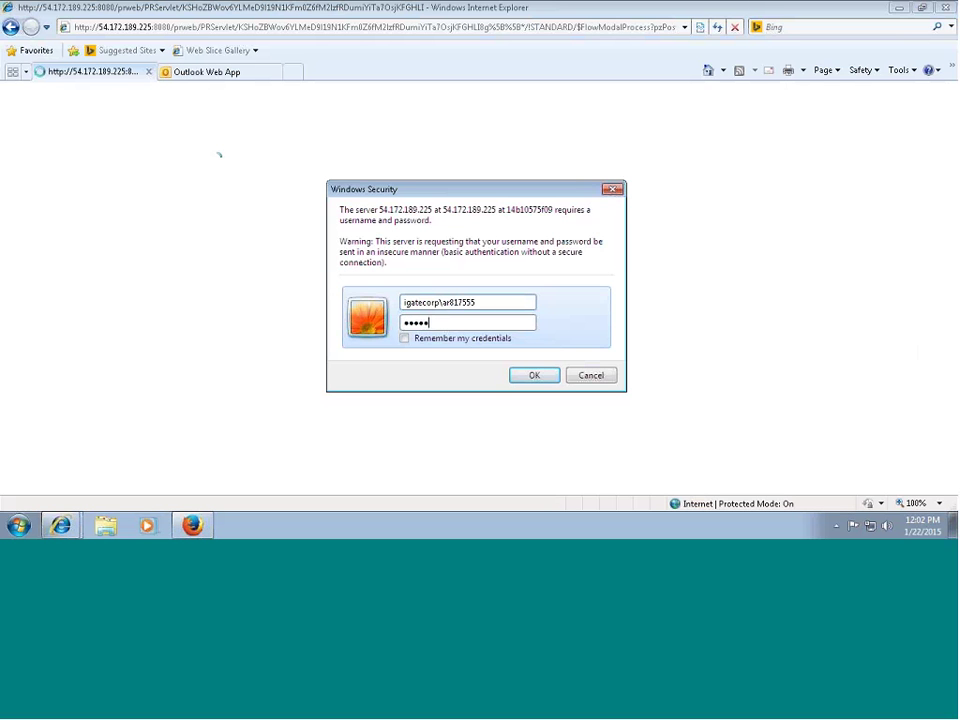
{"action": "type", "text": "***************"}
{"action": "key", "text": "Return"}
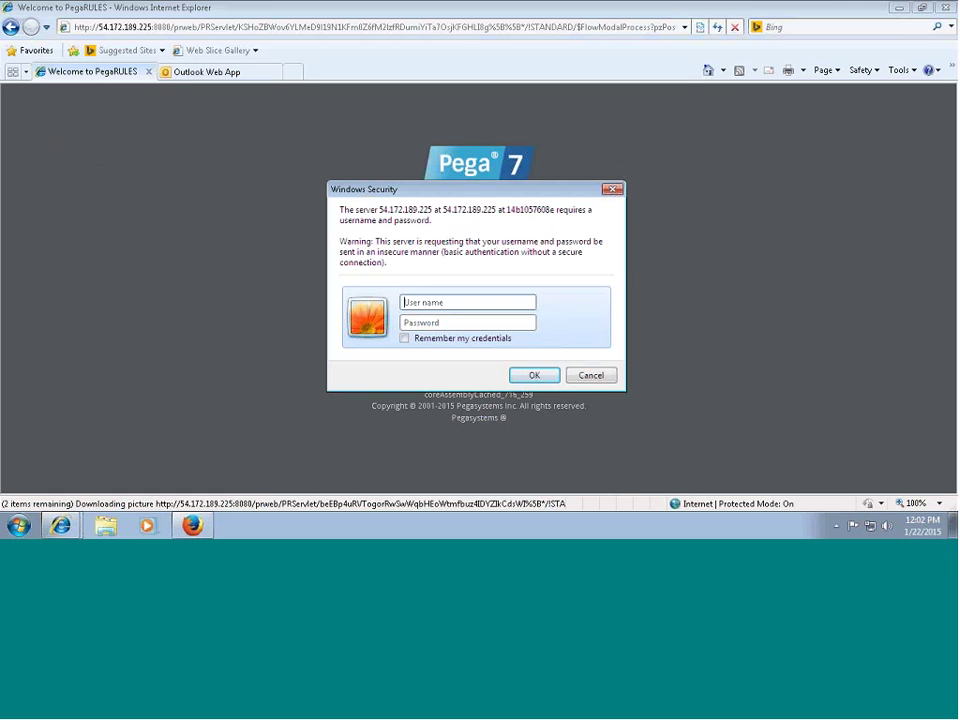
Re-enter the server credentials with the corrected domain-prefixed user name and submit.
{"action": "type", "text": "ar817"}
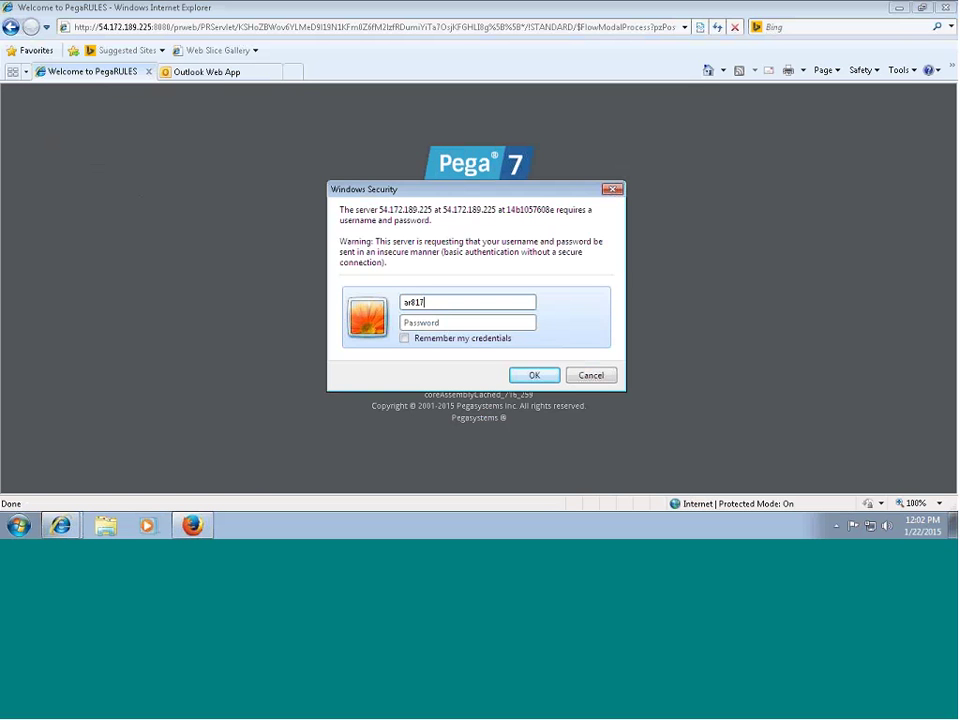
{"action": "type", "text": "555"}
{"action": "key", "text": "Tab"}
{"action": "type", "text": "••••"}
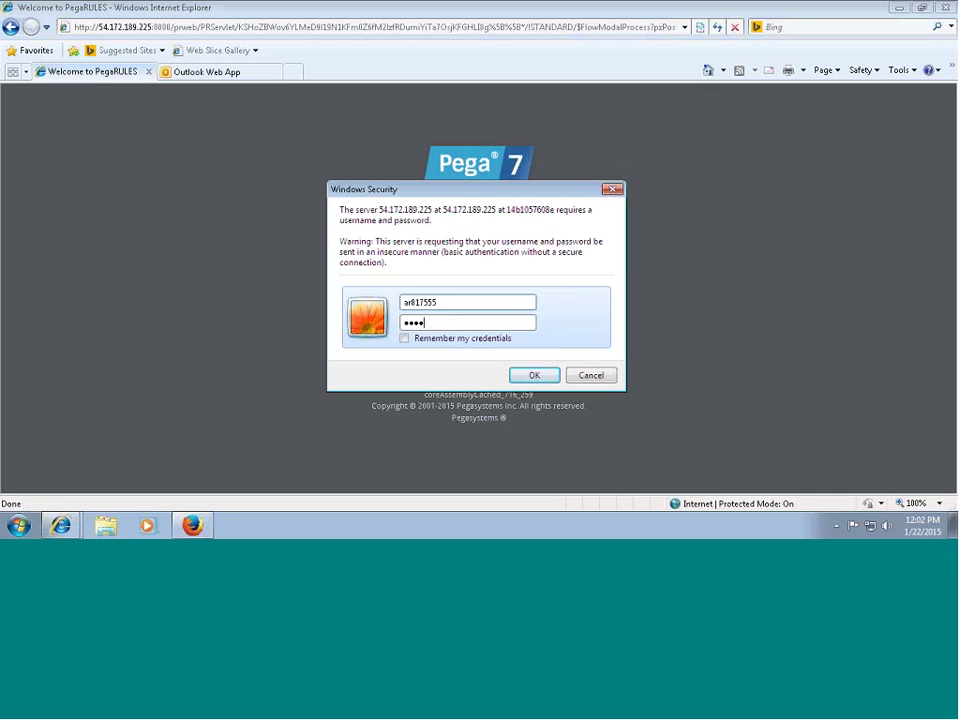
{"action": "type", "text": "••••••••"}
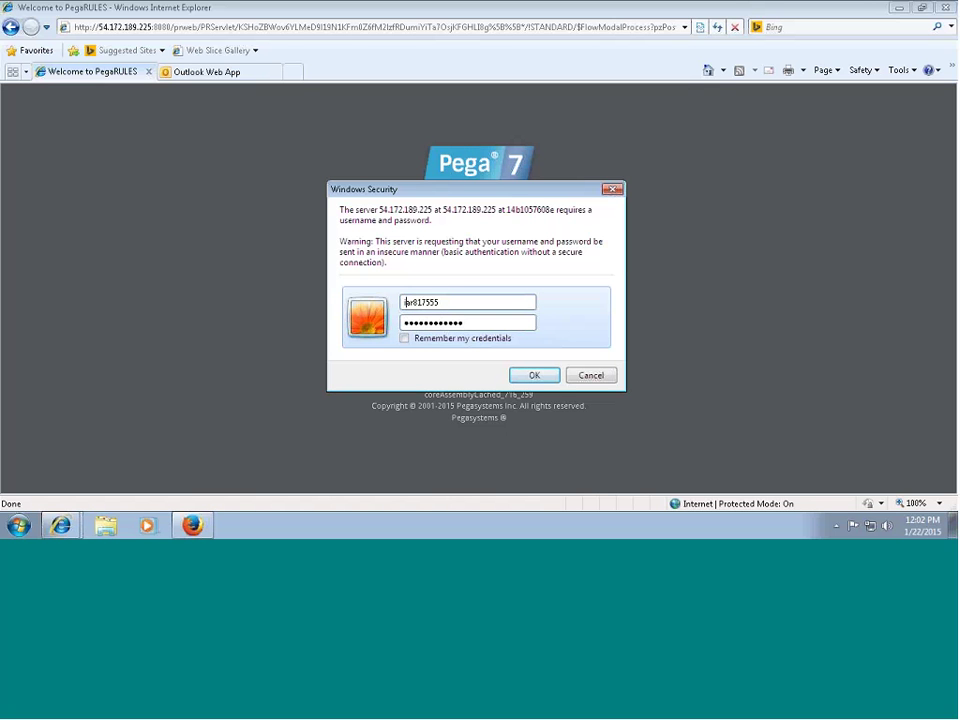
{"action": "left_click", "coordinate": [406, 302]}
{"action": "type", "text": "igatecorp\\"}
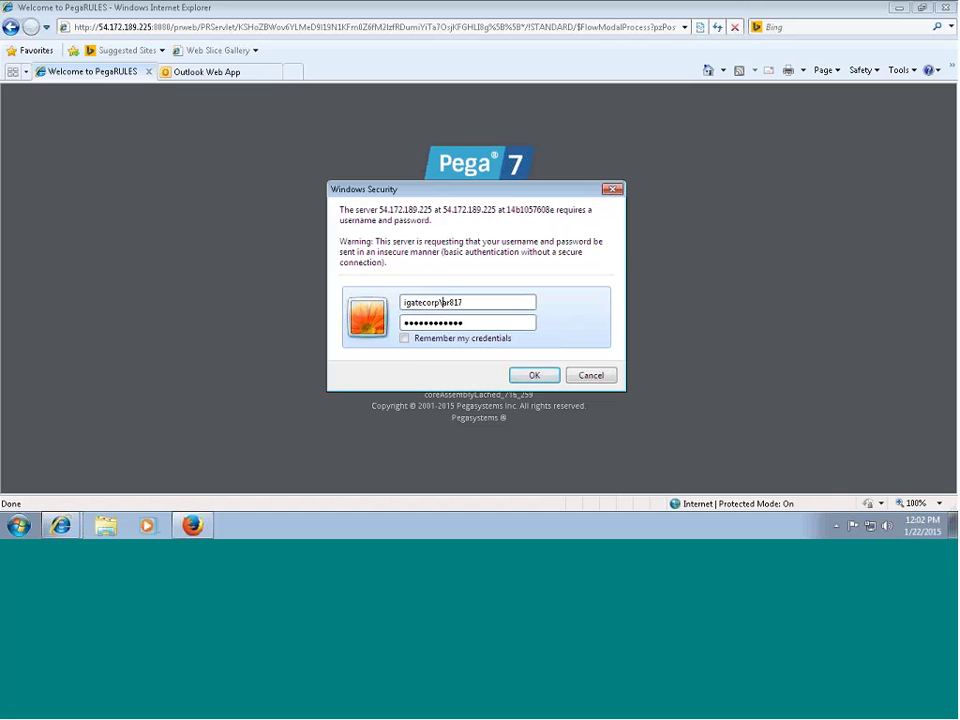
{"action": "key", "text": "End"}
{"action": "type", "text": "555"}
{"action": "left_click", "coordinate": [527, 378]}
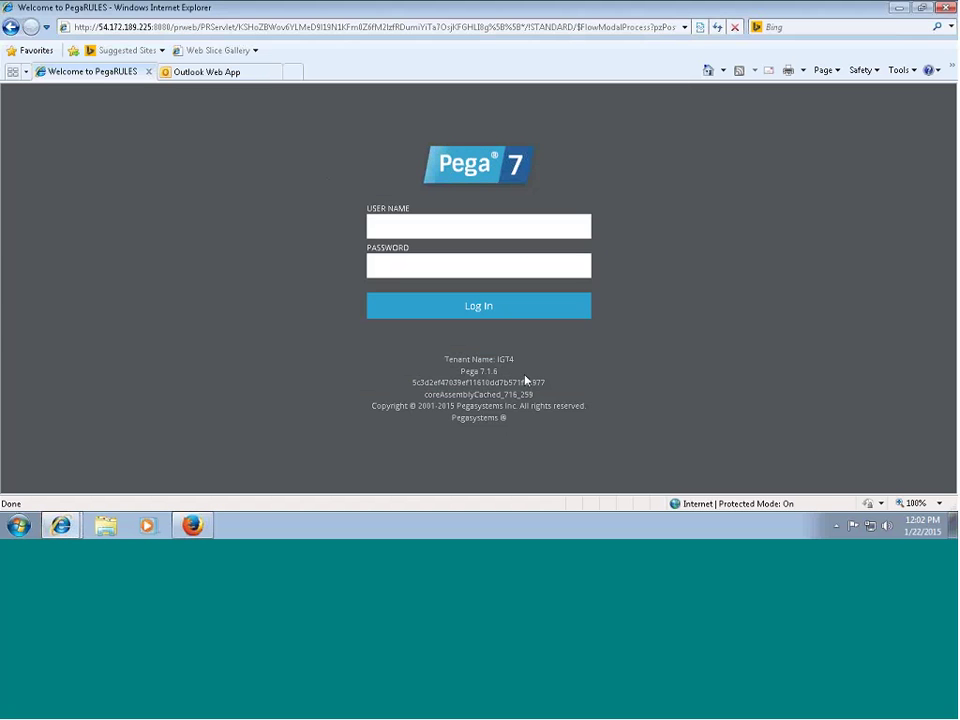
Log in to Pega using the saved user name and password.
{"action": "left_click", "coordinate": [424, 221]}
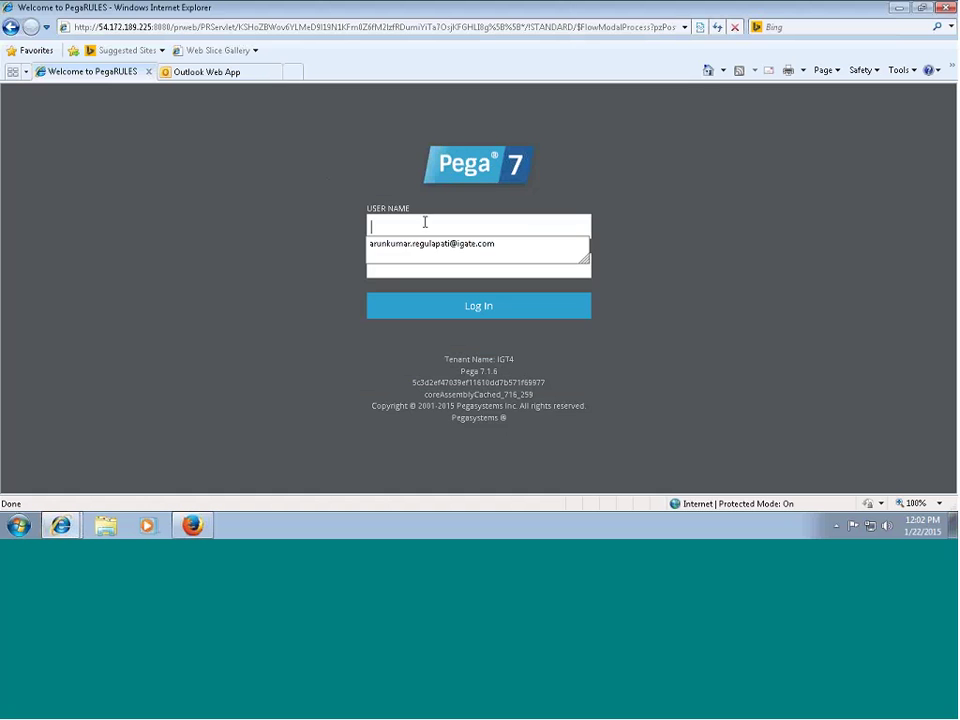
{"action": "left_click", "coordinate": [476, 250]}
{"action": "left_click", "coordinate": [419, 305]}
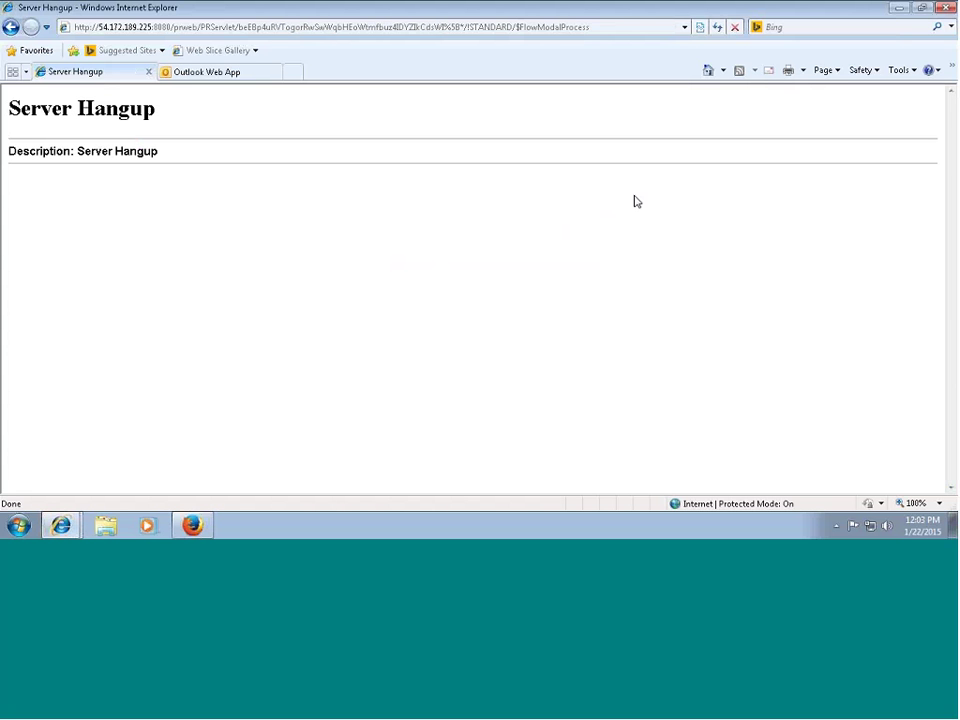
Return to the earlier Pega login address from history and log in with the saved user name.
{"action": "left_click", "coordinate": [684, 27]}
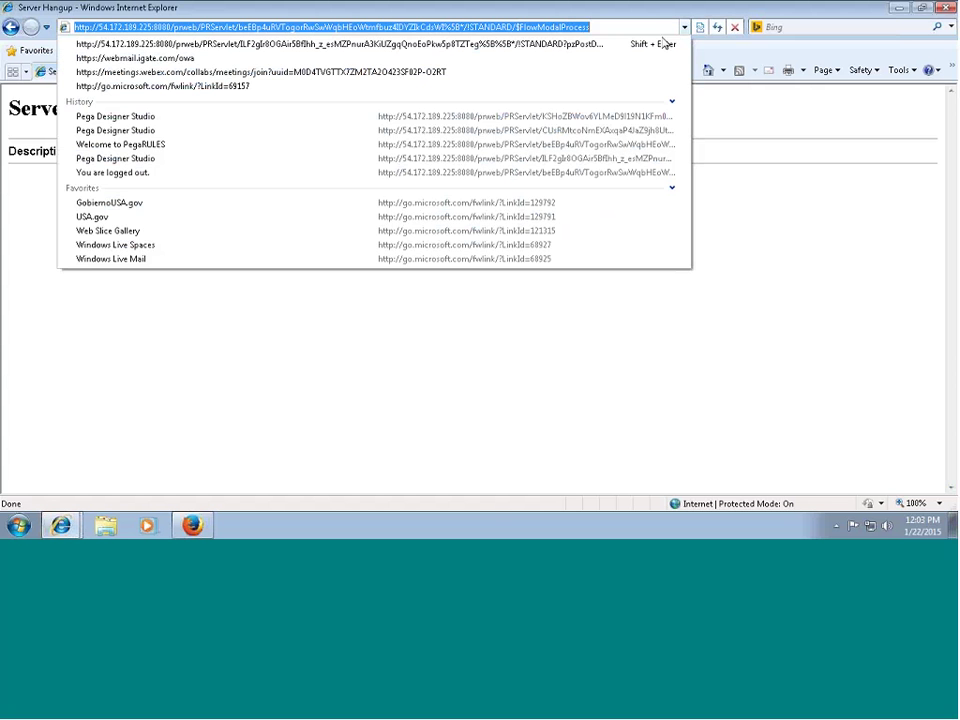
{"action": "left_click", "coordinate": [553, 45]}
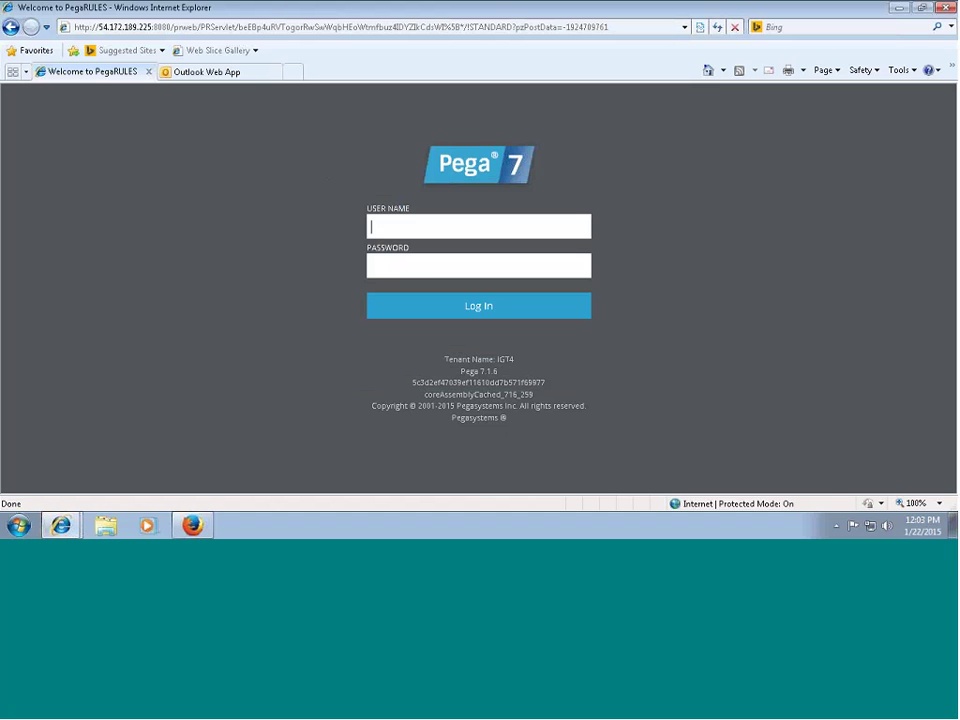
{"action": "left_click", "coordinate": [443, 234]}
{"action": "key", "text": "Return"}
{"action": "left_click", "coordinate": [421, 304]}
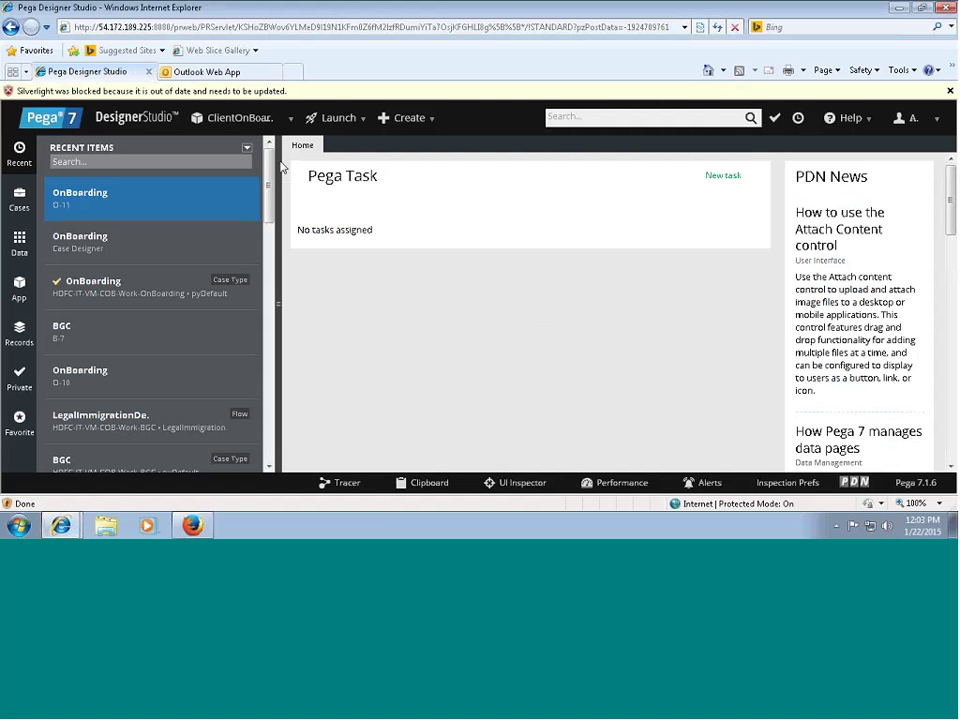
Open the OnBoarding case type from Cases and run it to create new case O-12.
{"action": "left_click", "coordinate": [19, 200]}
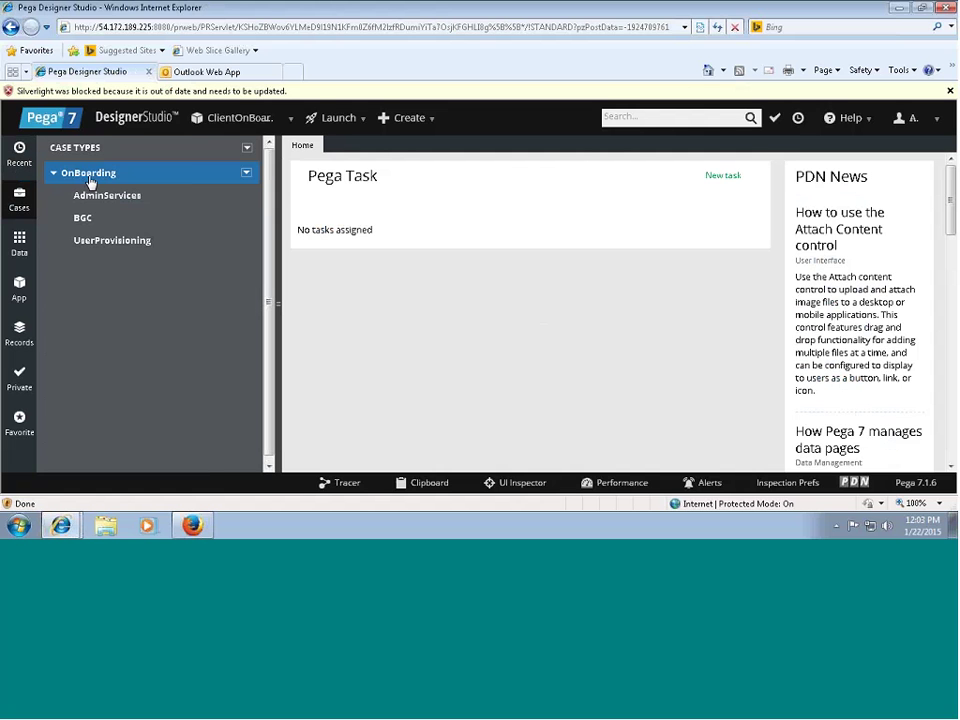
{"action": "left_click", "coordinate": [89, 176]}
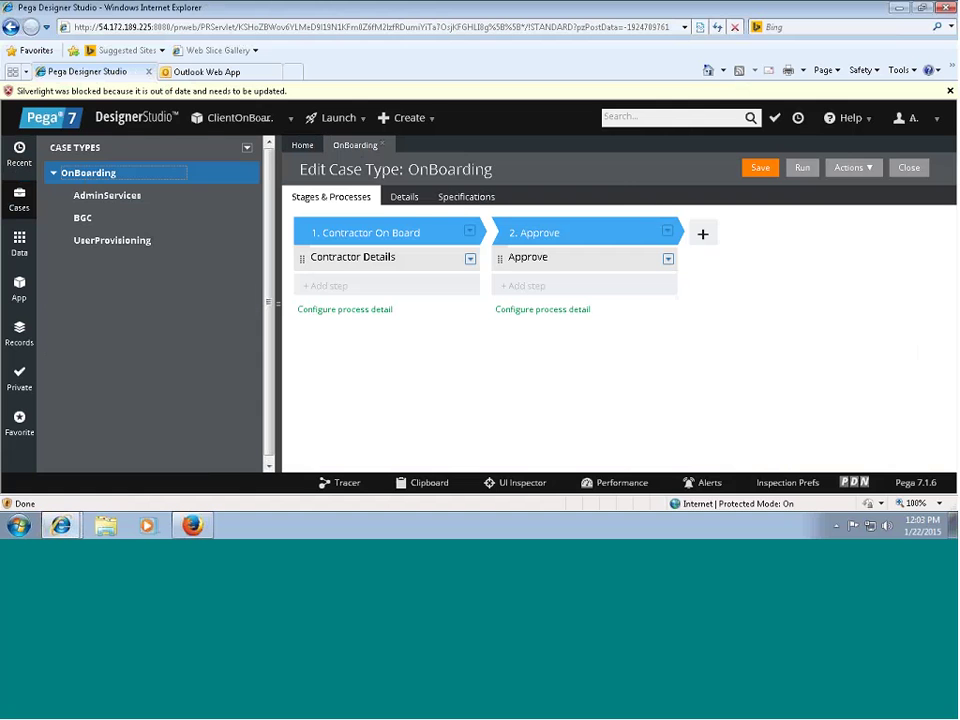
{"action": "left_click", "coordinate": [802, 167]}
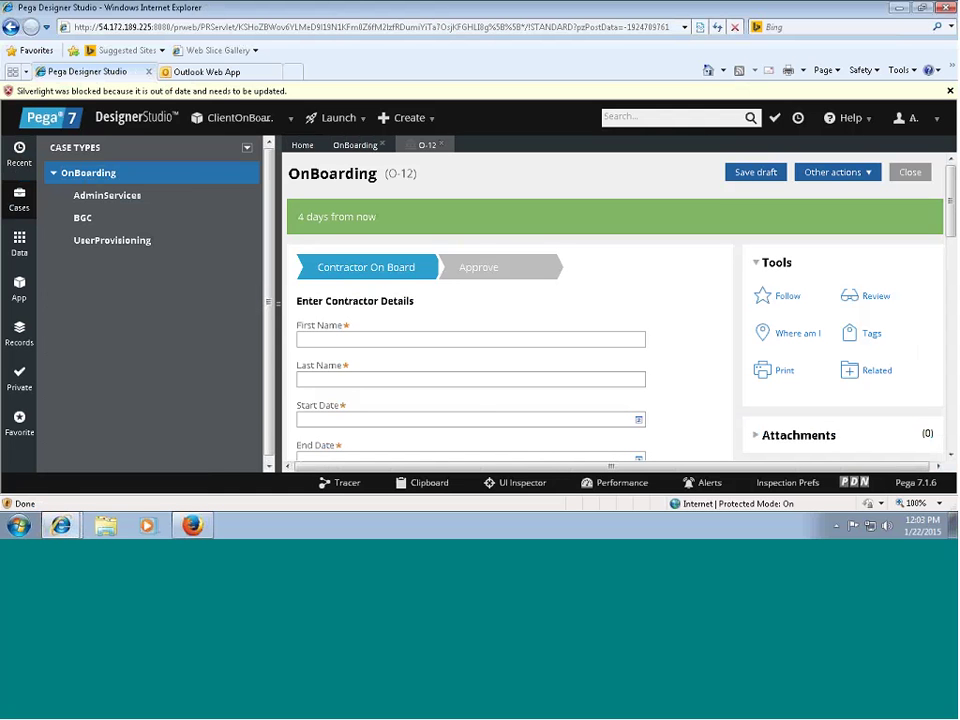
Enter the contractor's name, Start Date 1/22/2015 and End Date 1/23/2015.
{"action": "type", "text": "asdasd"}
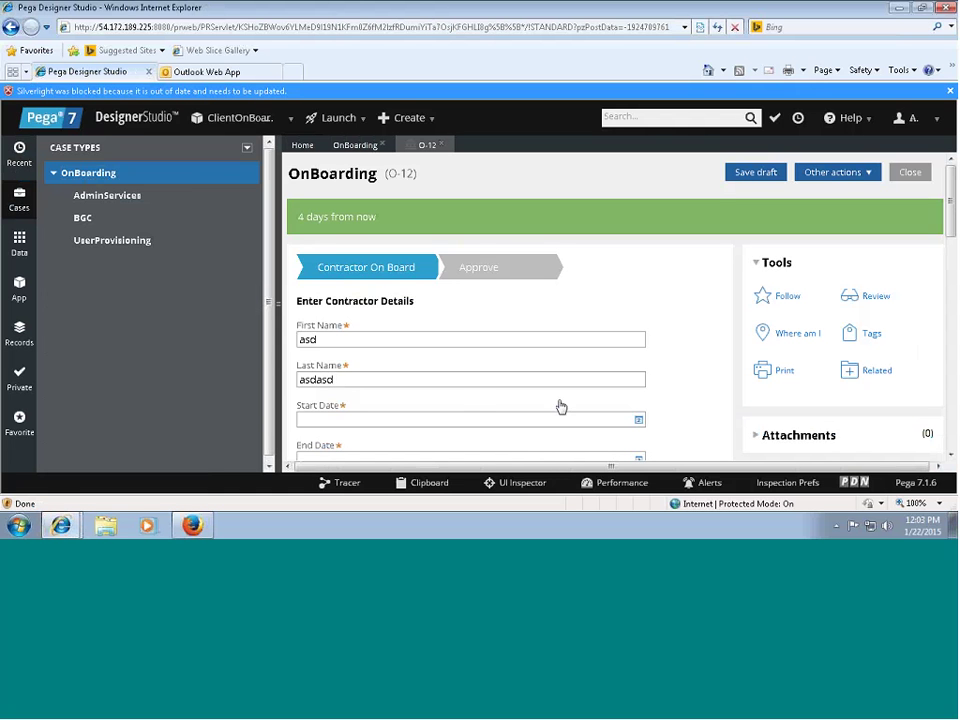
{"action": "left_click", "coordinate": [557, 415]}
{"action": "type", "text": "1/22"}
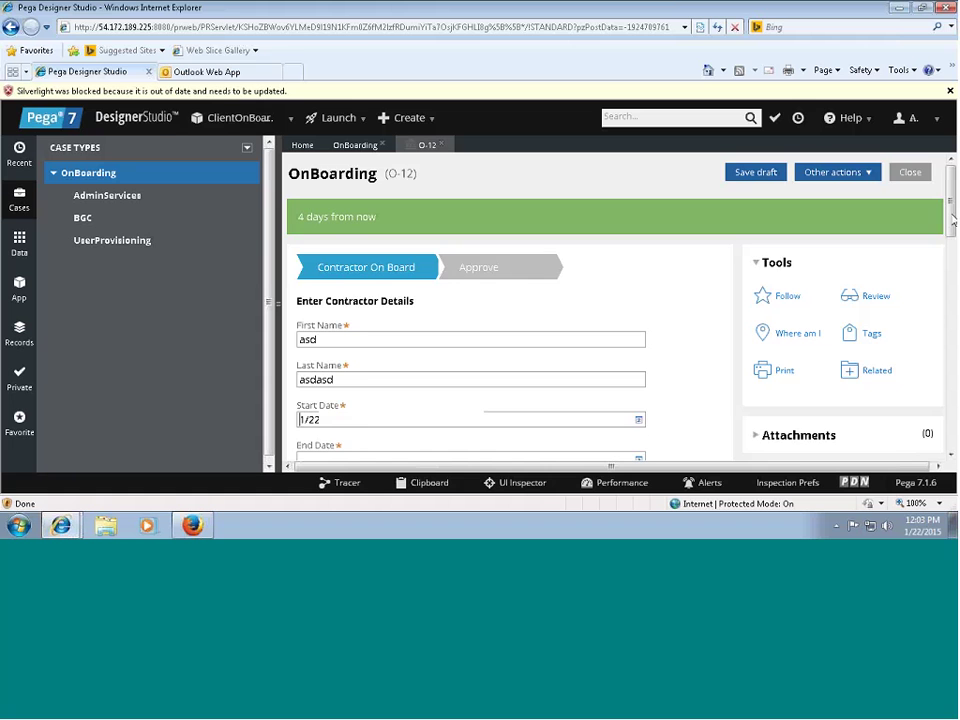
{"action": "type", "text": "/2015"}
{"action": "scroll", "coordinate": [471, 281], "scroll_direction": "down", "scroll_amount": 3}
{"action": "left_click", "coordinate": [642, 293]}
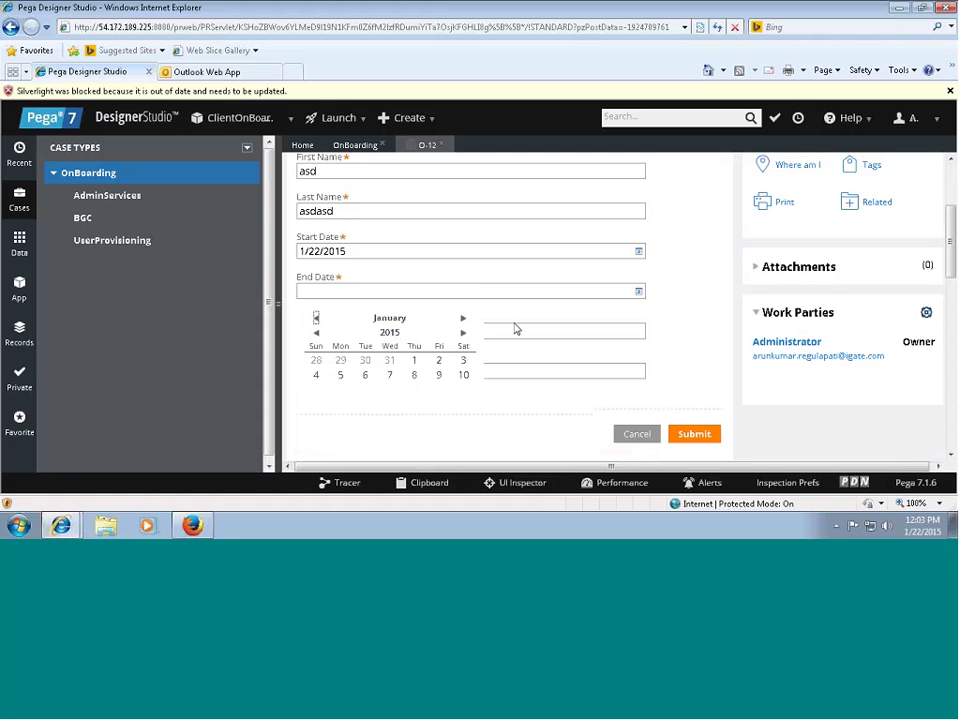
{"action": "left_click", "coordinate": [416, 370]}
Fill the Approver Name and LOB fields and scroll down to the case contents.
{"action": "key", "text": "Tab"}
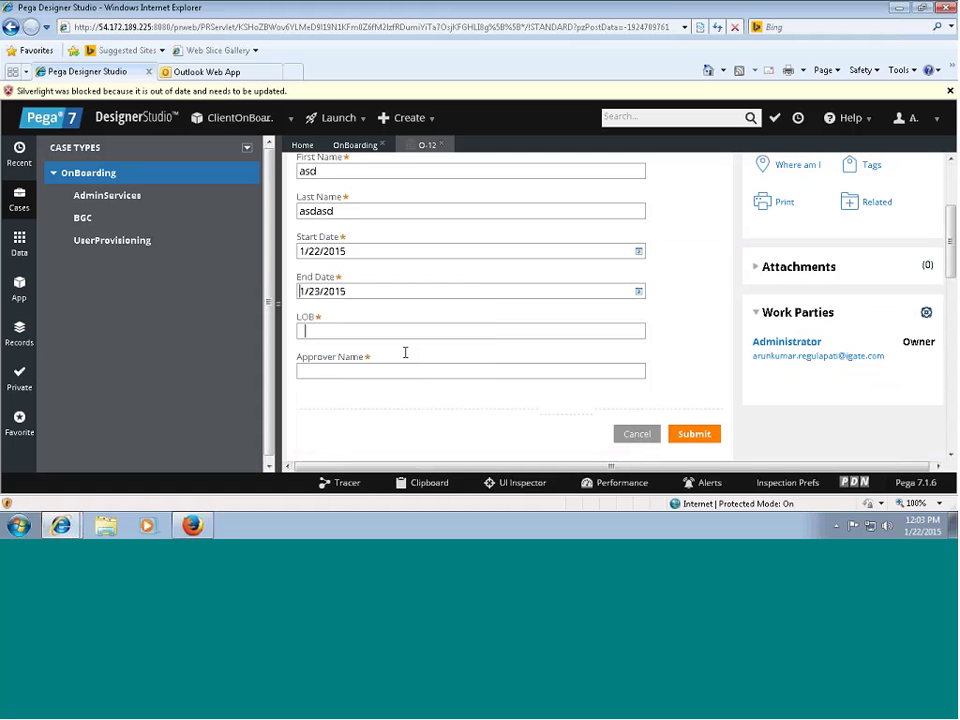
{"action": "key", "text": "Tab"}
{"action": "type", "text": "asdasds"}
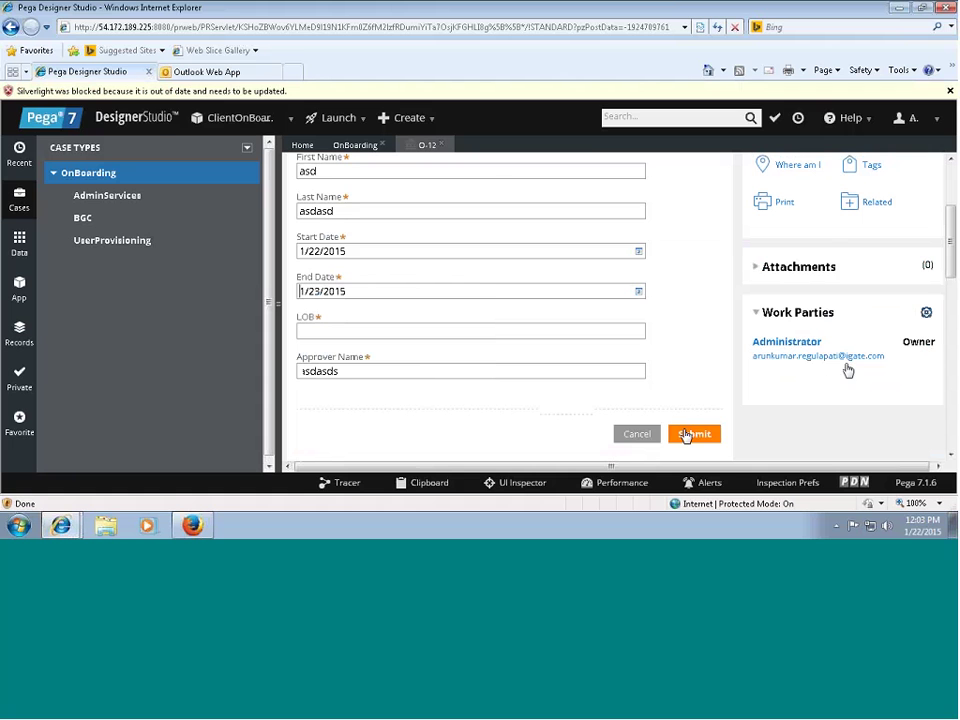
{"action": "key", "text": "shift+Tab"}
{"action": "type", "text": "asd"}
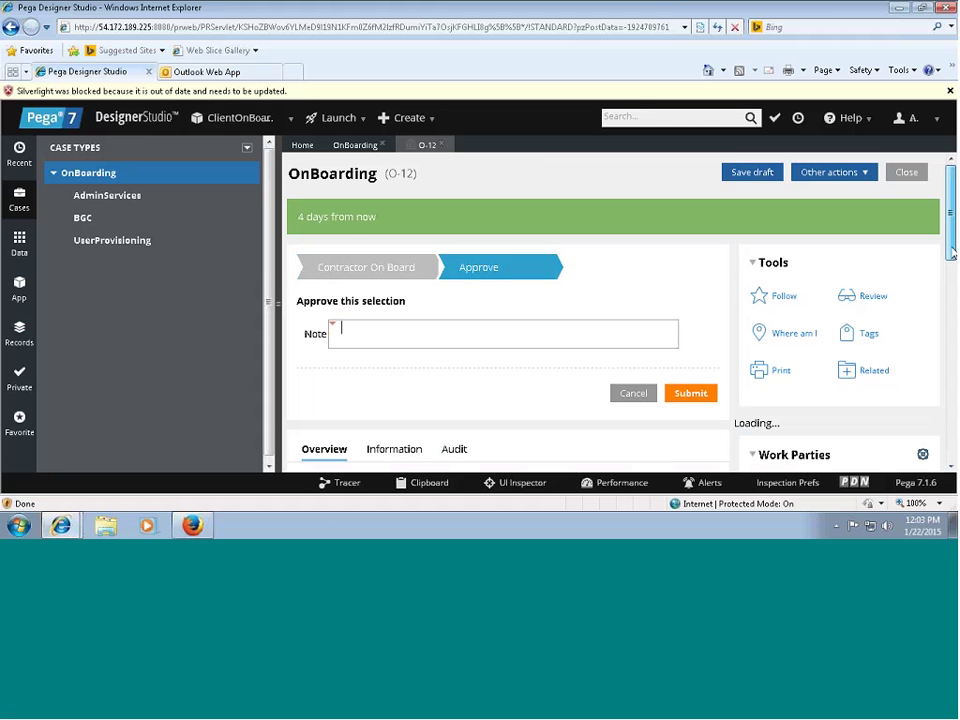
{"action": "scroll", "coordinate": [399, 401], "scroll_direction": "down", "scroll_amount": 5}
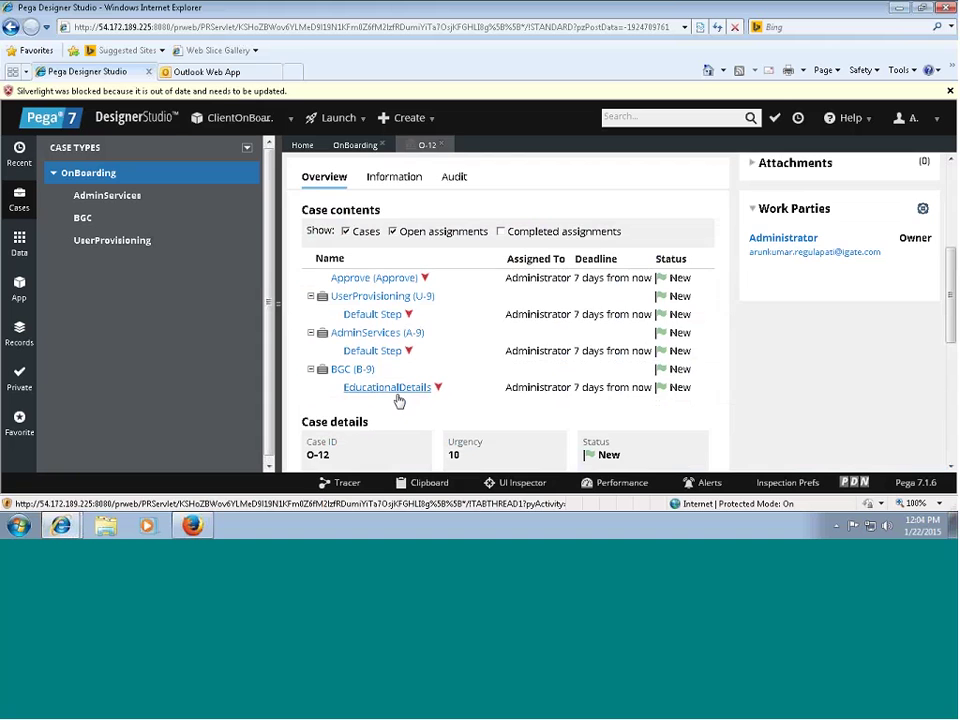
Complete B-9's educational details with MCA qualification and completion date January 22, 2015, and submit.
{"action": "left_click", "coordinate": [398, 395]}
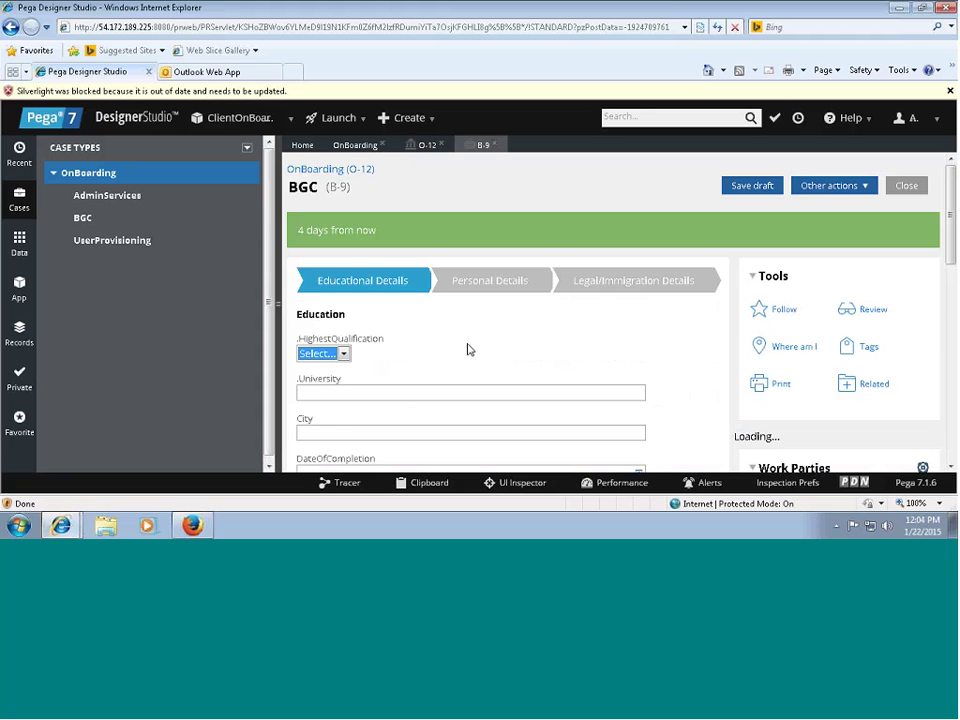
{"action": "left_click", "coordinate": [330, 353]}
{"action": "left_click", "coordinate": [323, 381]}
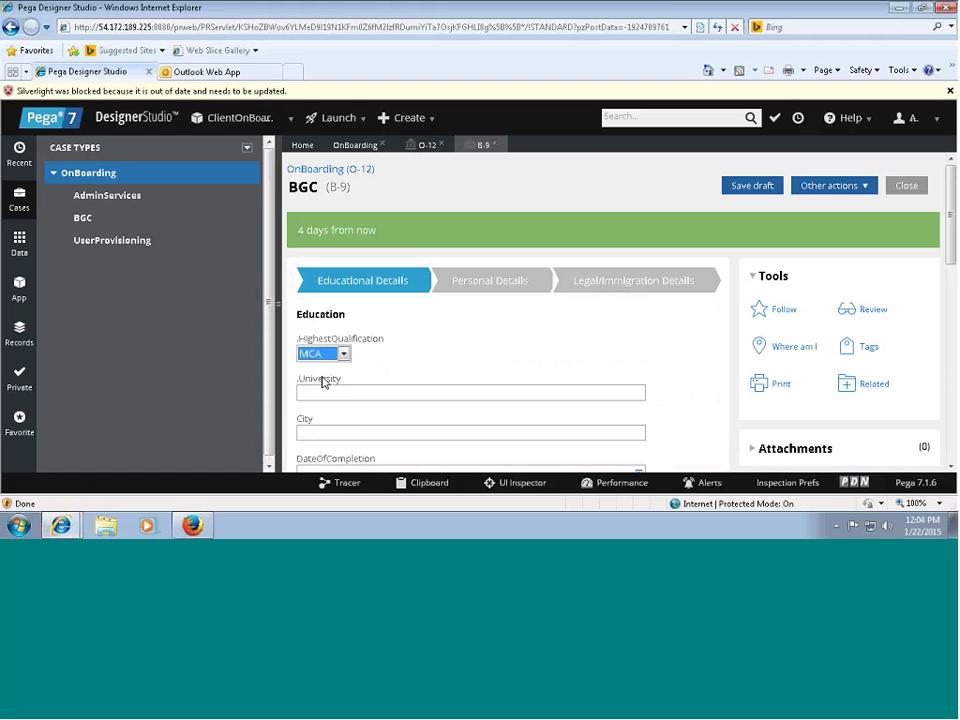
{"action": "key", "text": "Tab"}
{"action": "type", "text": "asda"}
{"action": "key", "text": "Tab"}
{"action": "type", "text": "asdas"}
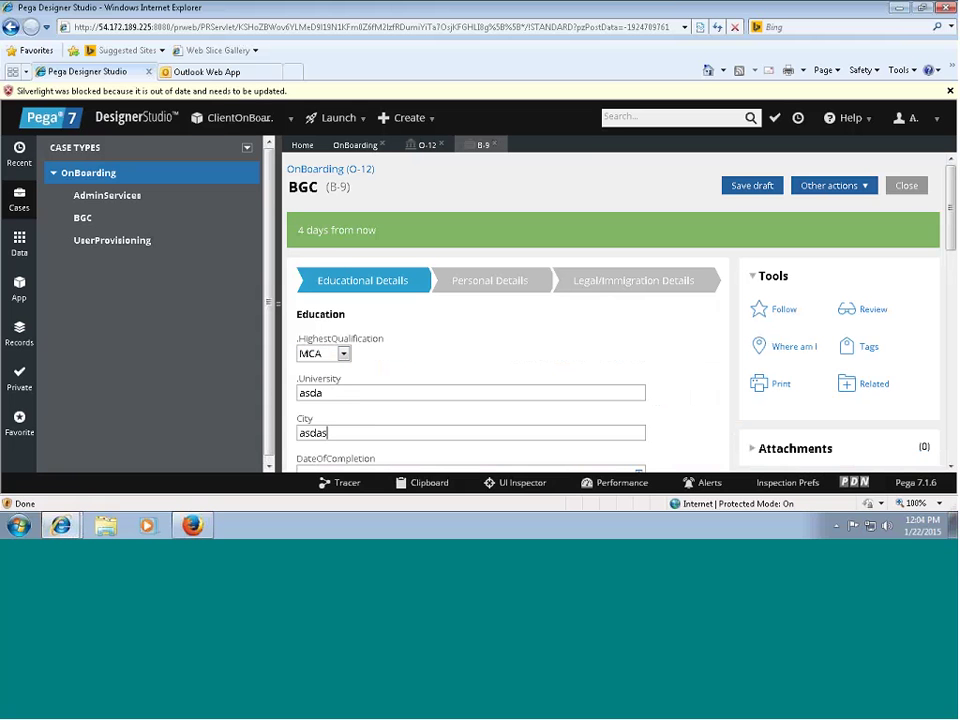
{"action": "scroll", "coordinate": [928, 290], "scroll_direction": "down", "scroll_amount": 3}
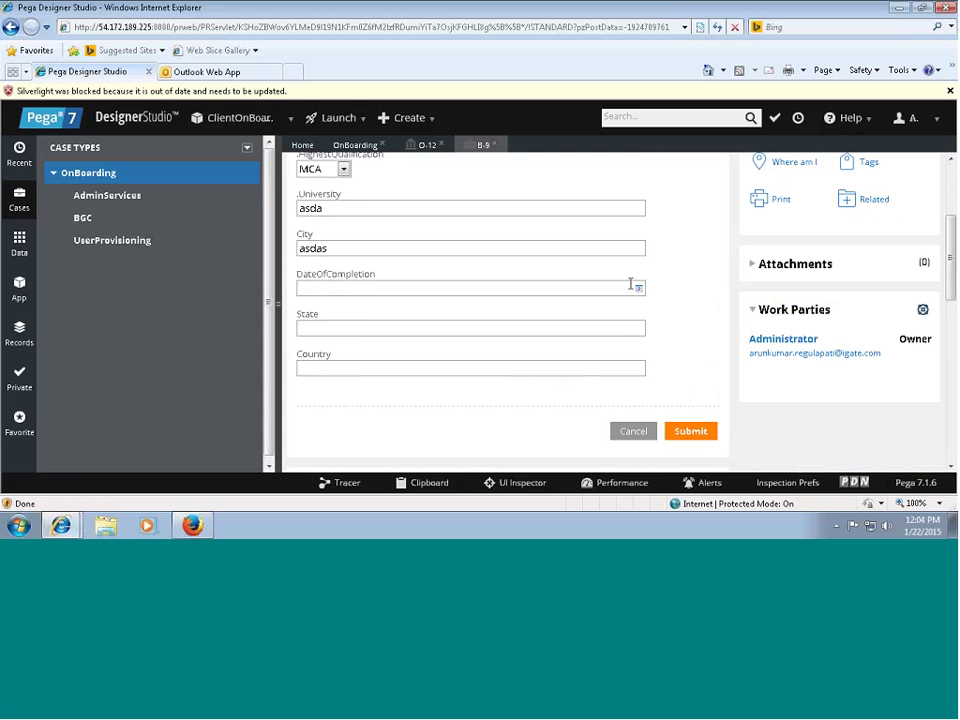
{"action": "left_click", "coordinate": [636, 287]}
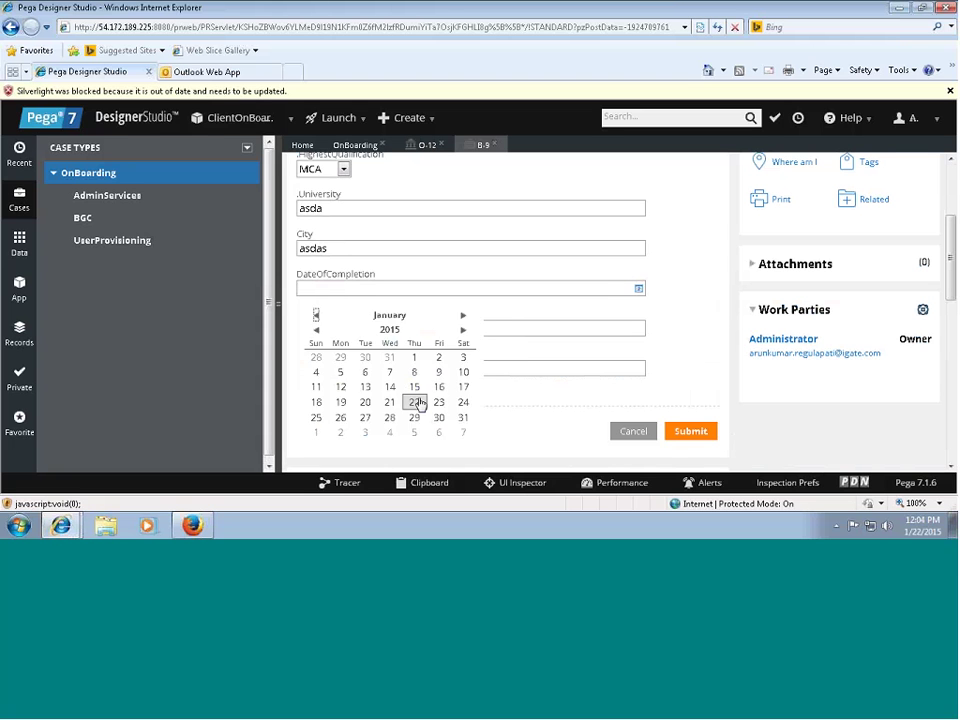
{"action": "left_click", "coordinate": [411, 401]}
{"action": "key", "text": "Tab"}
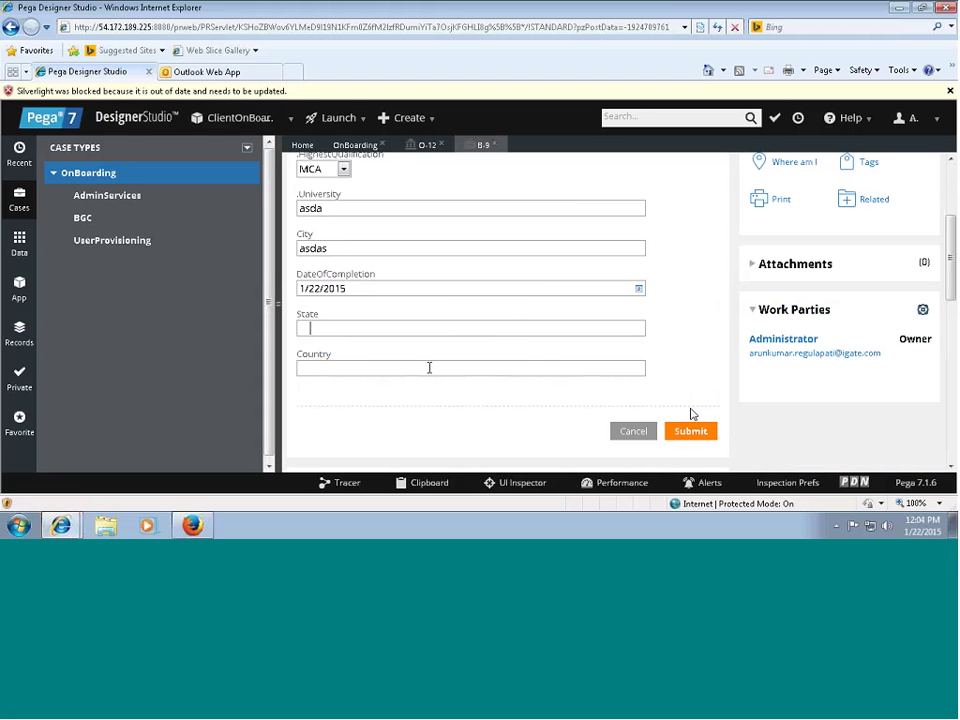
{"action": "type", "text": "asd"}
{"action": "key", "text": "Tab"}
{"action": "type", "text": "asdas"}
{"action": "key", "text": "Return"}
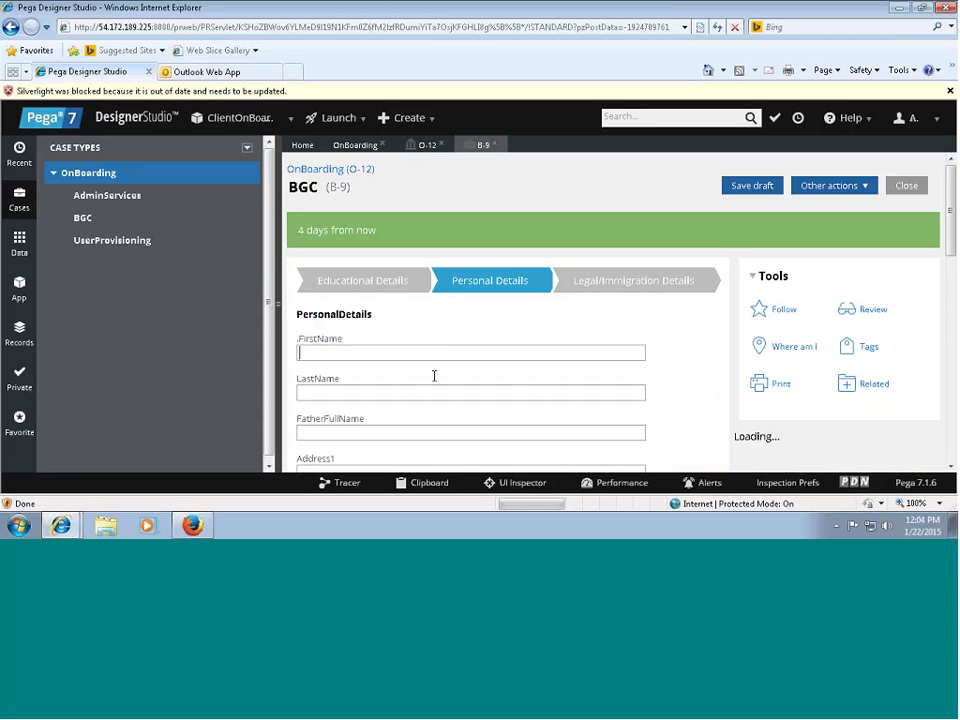
Fill in the PersonalDetails fields, including FatherFullName.
{"action": "type", "text": "sdasdas"}
{"action": "left_click", "coordinate": [422, 433]}
{"action": "type", "text": "asdas"}
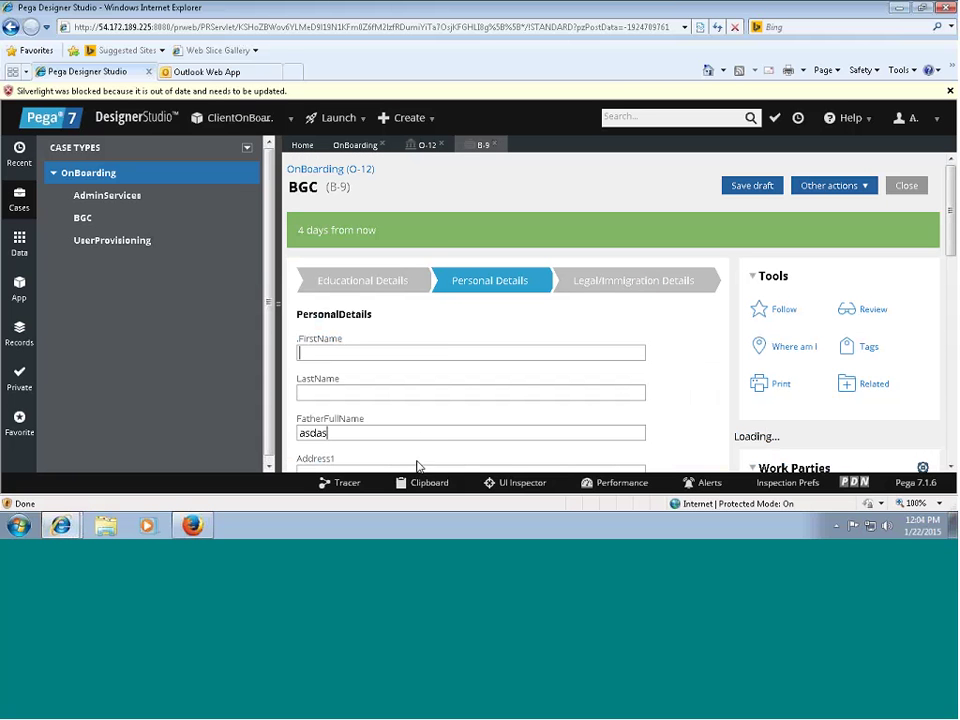
{"action": "scroll", "coordinate": [418, 466], "scroll_direction": "down", "scroll_amount": 3}
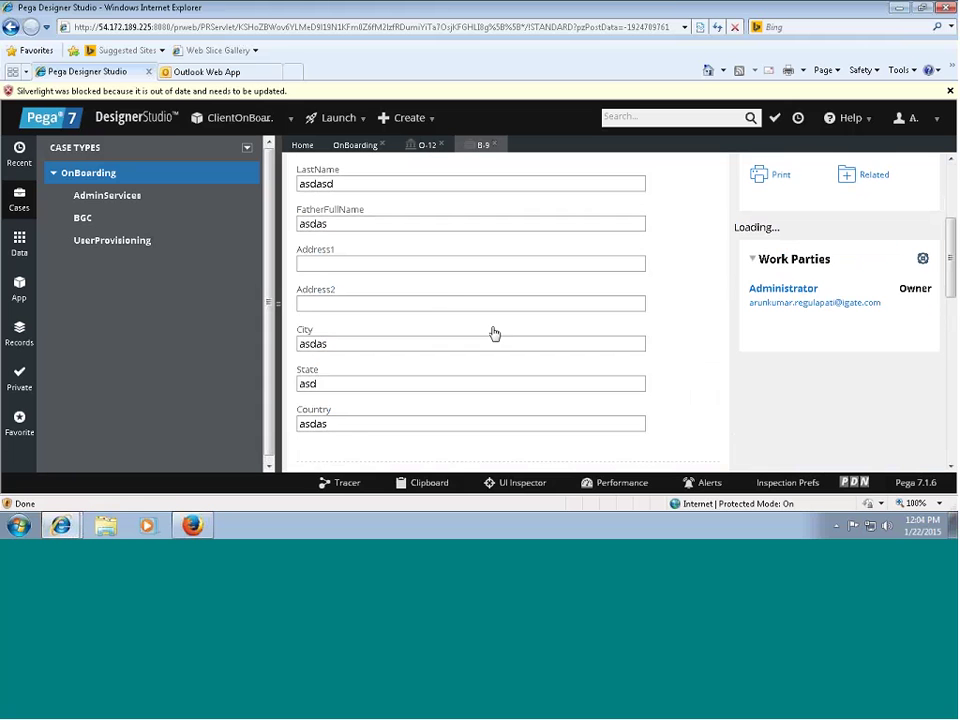
{"action": "type", "text": "asdas"}
{"action": "scroll", "coordinate": [950, 333], "scroll_direction": "down", "scroll_amount": 3}
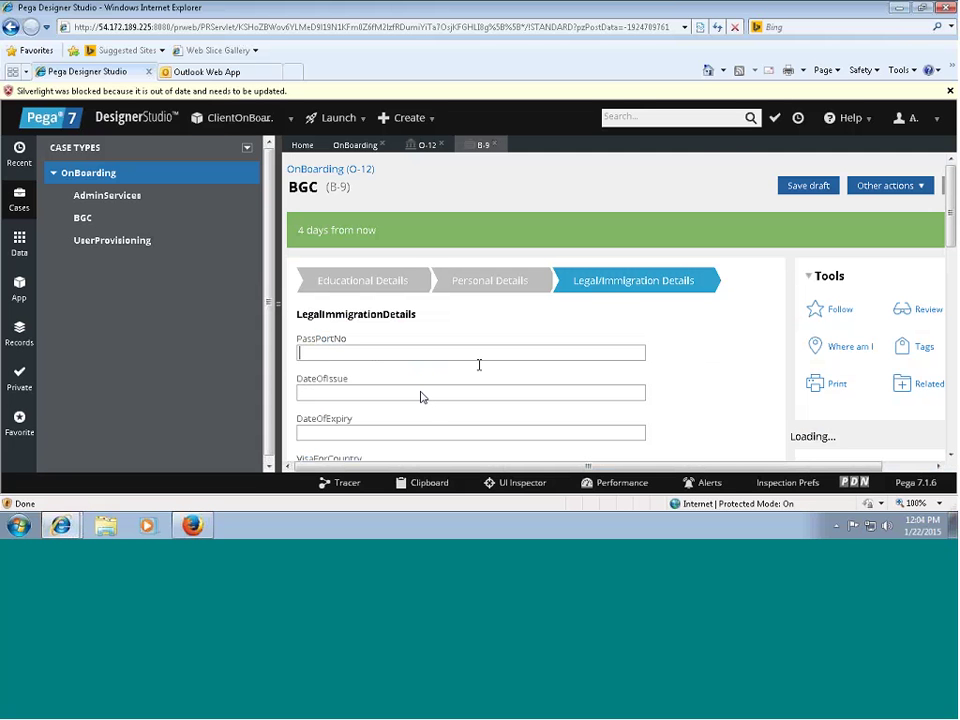
{"action": "type", "text": "ds"}
Fill DateOfIssue, DateOfExpiry, VisaForCountry and LegalDetails in the legal/immigration details.
{"action": "key", "text": "Tab"}
{"action": "type", "text": "asdas"}
{"action": "key", "text": "Tab"}
{"action": "type", "text": "dasd"}
{"action": "key", "text": "Tab"}
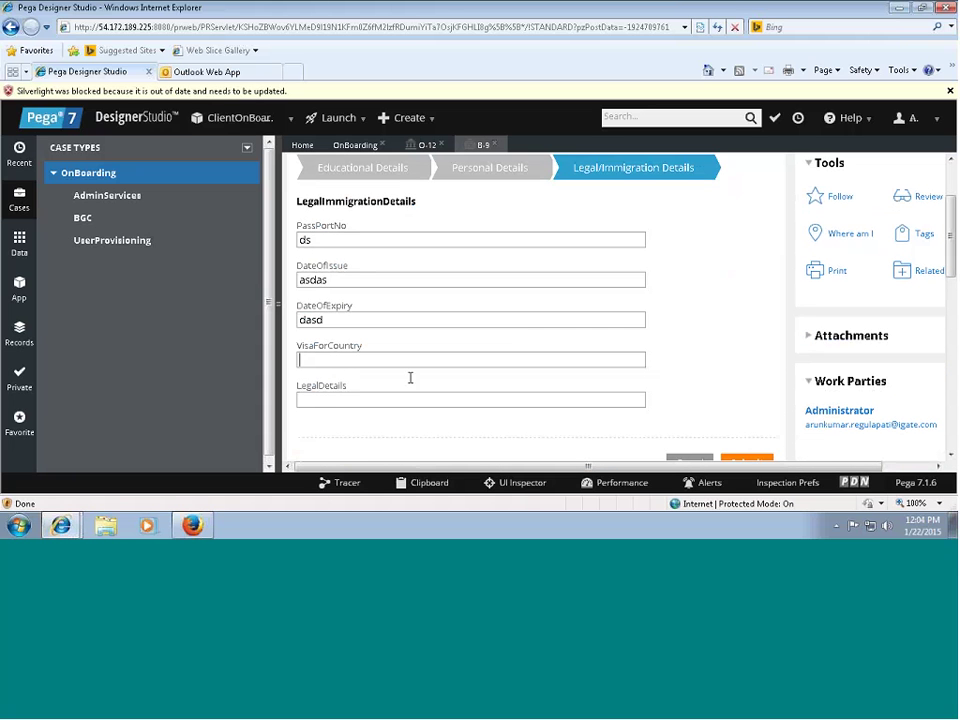
{"action": "type", "text": "asdas"}
{"action": "key", "text": "Tab"}
{"action": "type", "text": "dasd"}
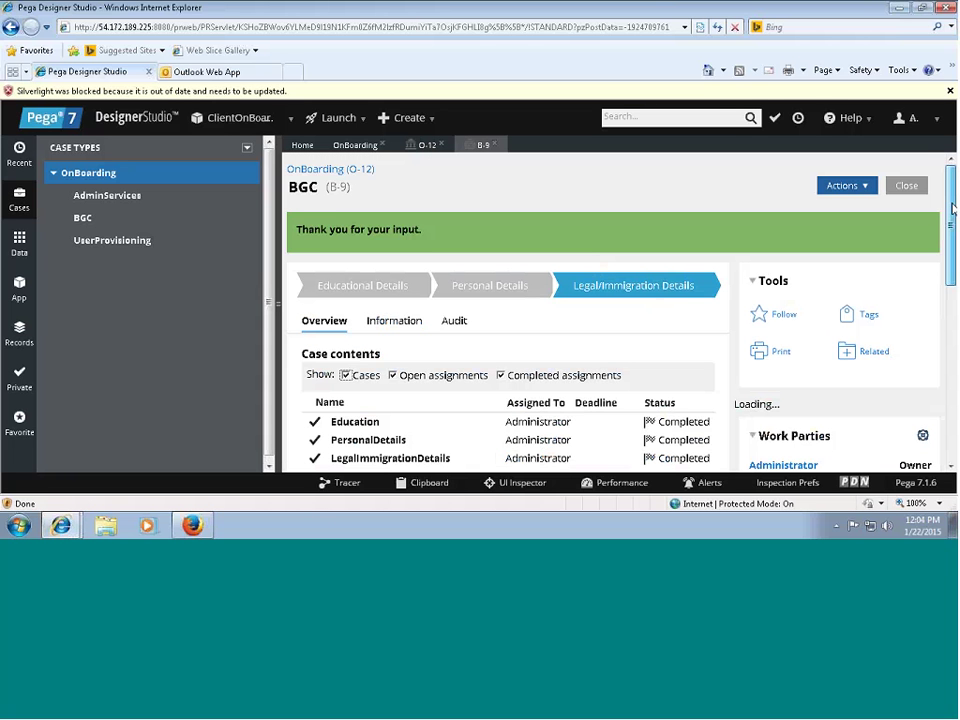
Return to parent case O-12 via its link, discarding unsaved changes on reopen.
{"action": "left_click_drag", "start_coordinate": [953, 207], "coordinate": [952, 245]}
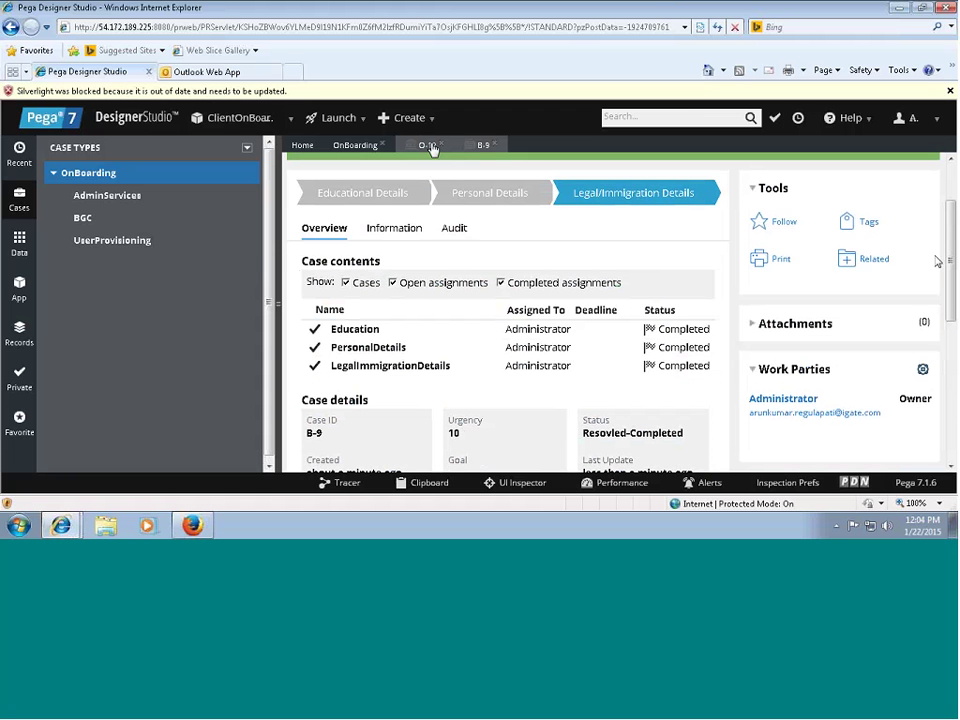
{"action": "scroll", "coordinate": [318, 177], "scroll_direction": "up", "scroll_amount": 2}
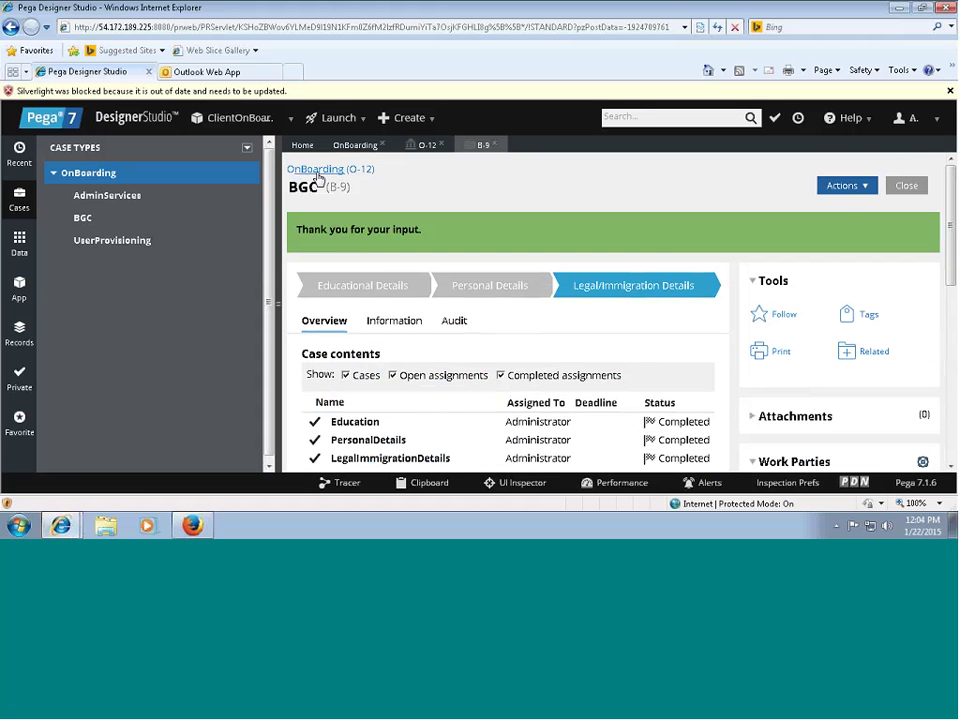
{"action": "left_click", "coordinate": [316, 171]}
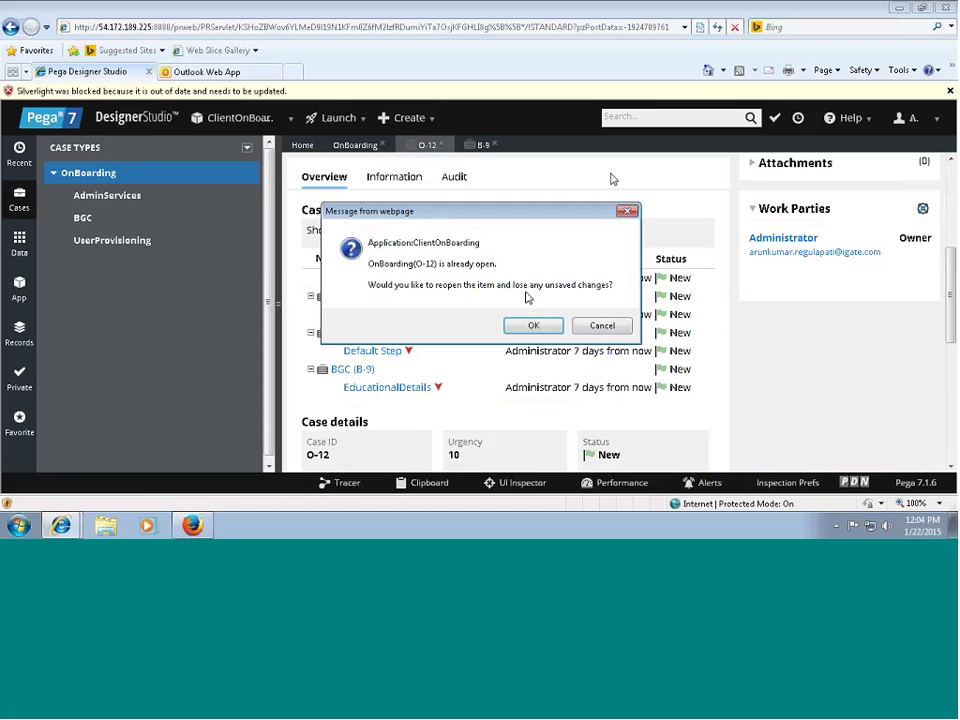
{"action": "left_click", "coordinate": [521, 327]}
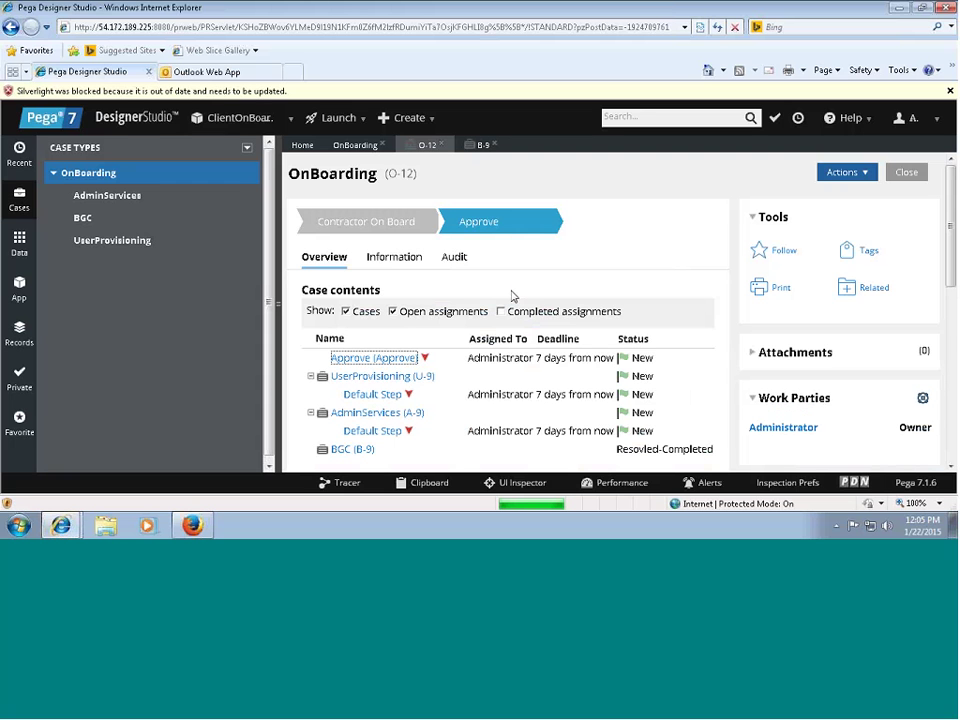
{"action": "left_click", "coordinate": [427, 484]}
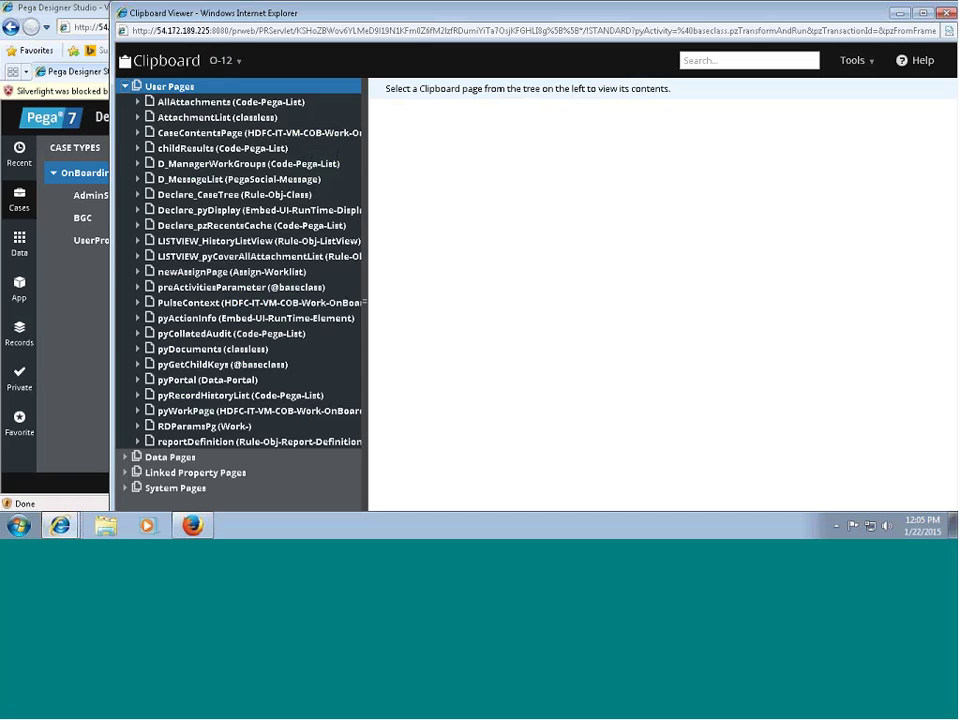
{"action": "left_click", "coordinate": [250, 410]}
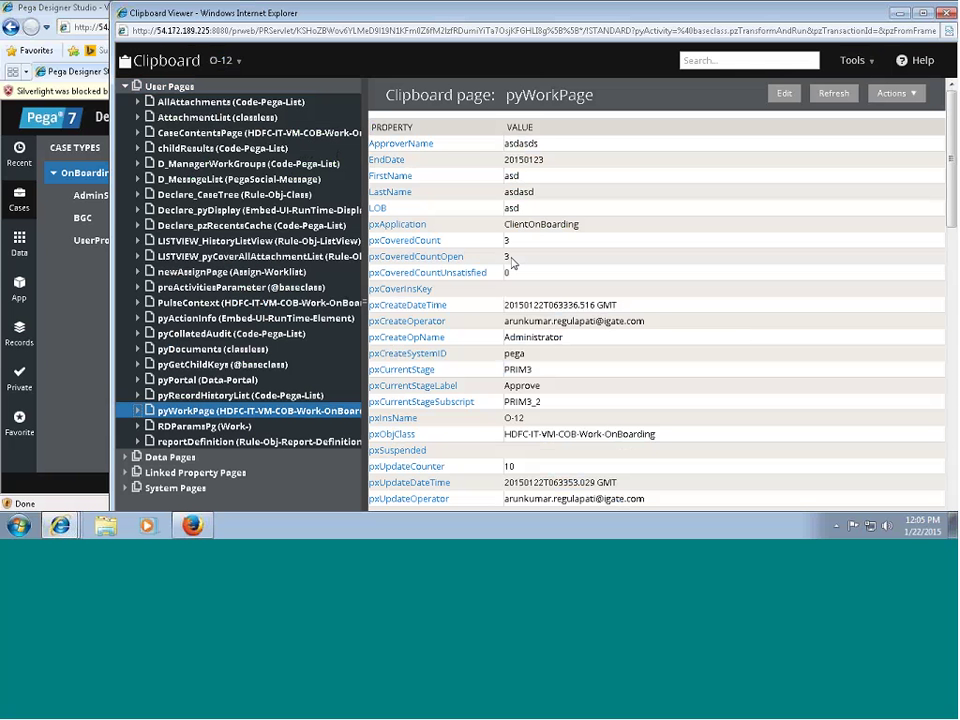
{"action": "left_click_drag", "start_coordinate": [512, 262], "coordinate": [393, 264]}
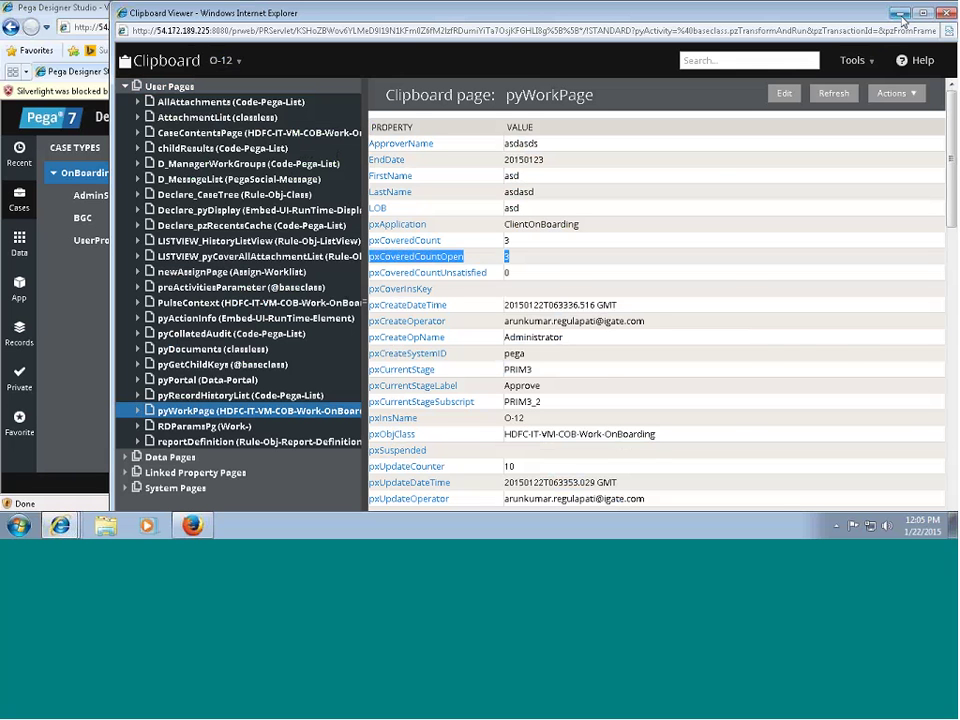
{"action": "left_click", "coordinate": [900, 14]}
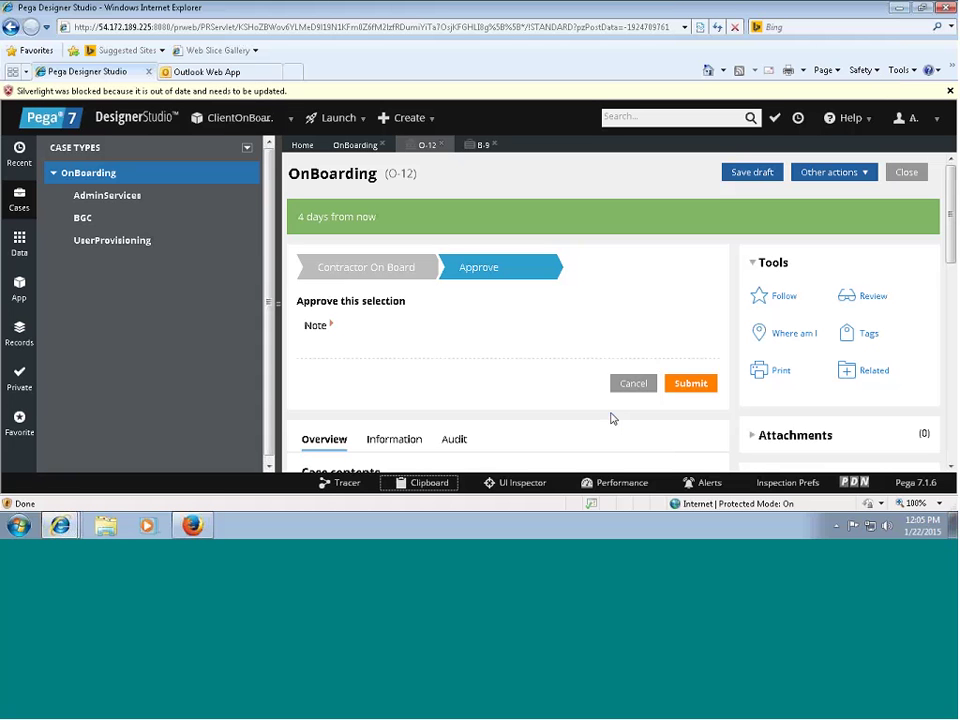
Expand the Note box on O-12's Approve form.
{"action": "left_click", "coordinate": [333, 327]}
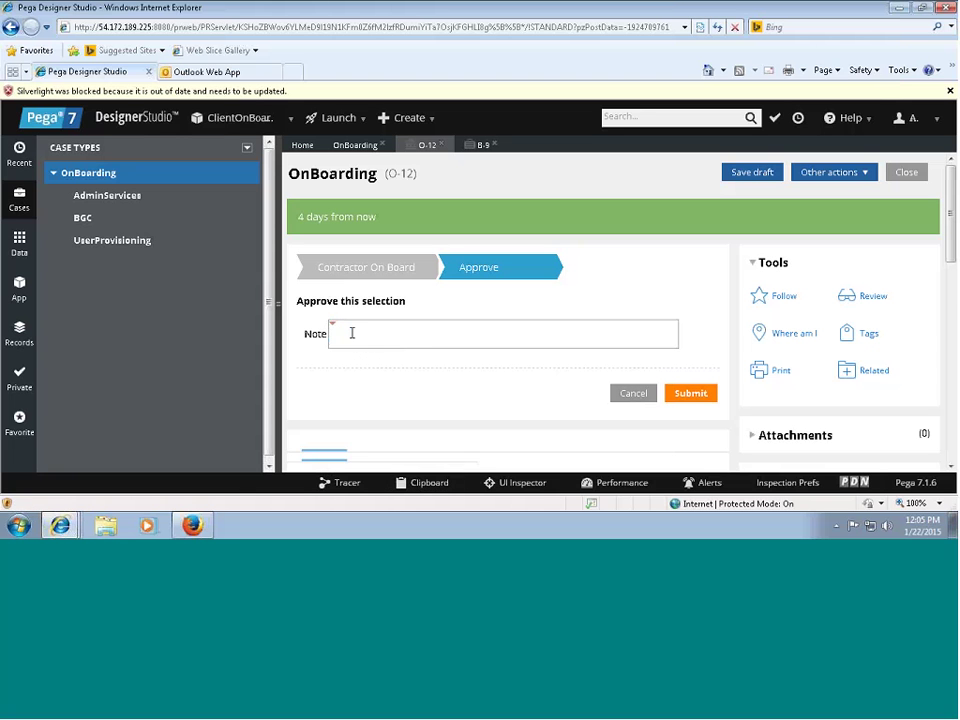
{"action": "left_click", "coordinate": [352, 333]}
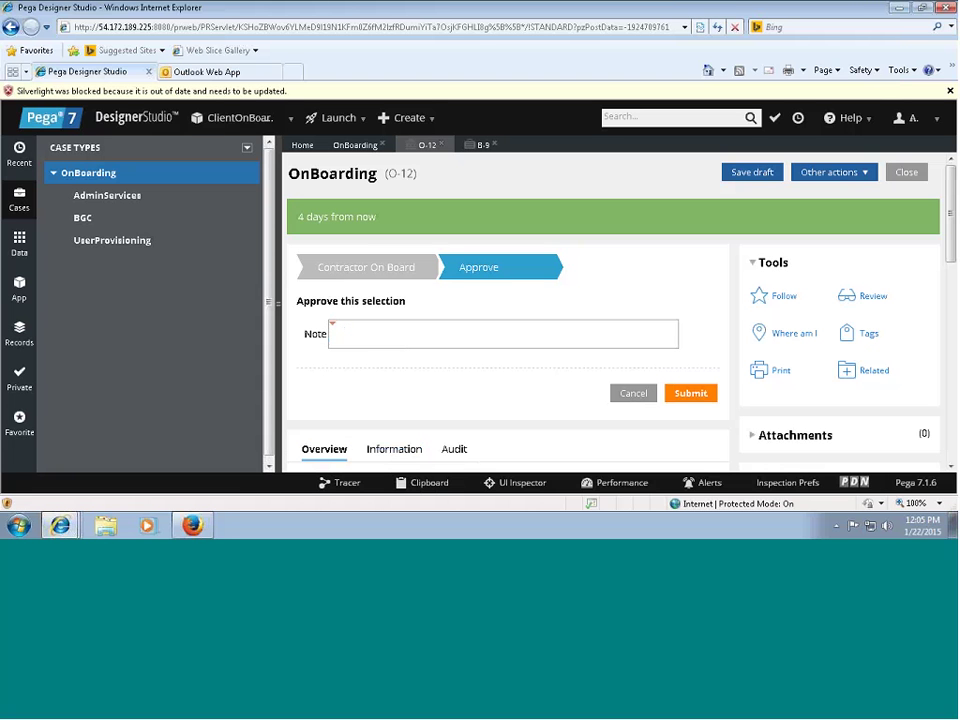
{"action": "left_click_drag", "start_coordinate": [952, 230], "coordinate": [928, 429]}
{"action": "left_click", "coordinate": [210, 72]}
{"action": "key", "text": "ctrl+Tab"}
Switch to case B-9 and check its Resolved-Completed case details.
{"action": "left_click", "coordinate": [483, 145]}
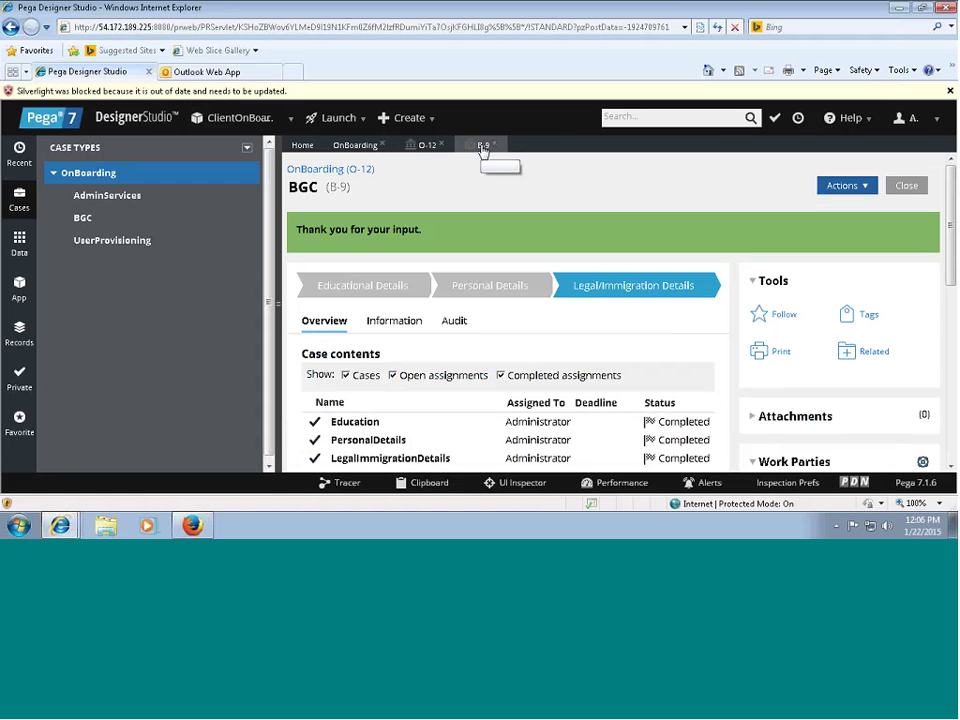
{"action": "left_click_drag", "start_coordinate": [943, 202], "coordinate": [940, 245]}
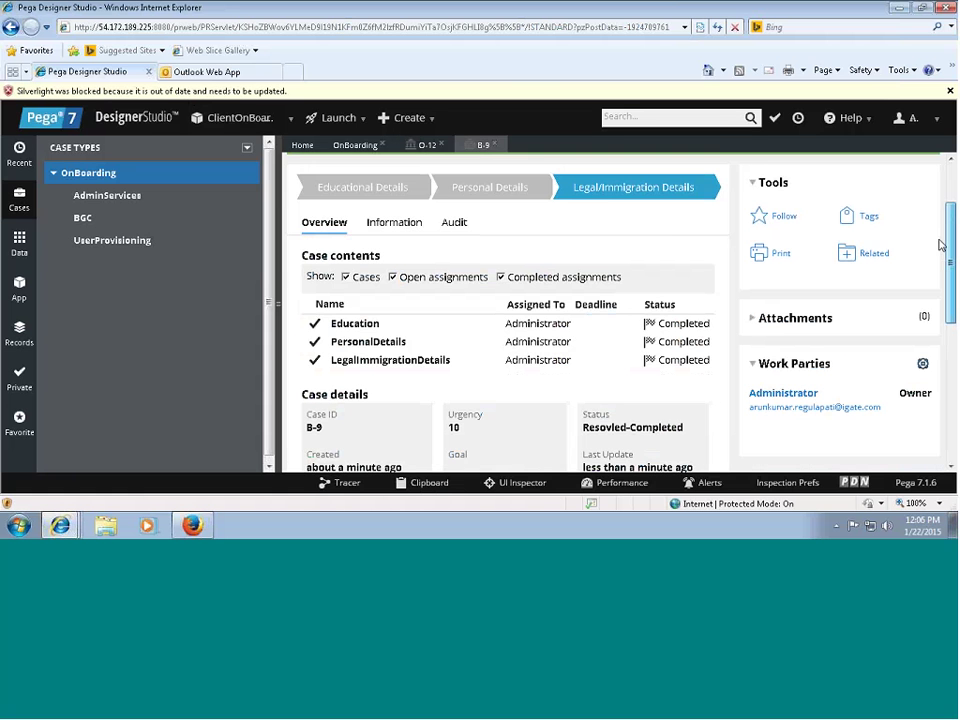
{"action": "scroll", "coordinate": [940, 245], "scroll_direction": "down", "scroll_amount": 2}
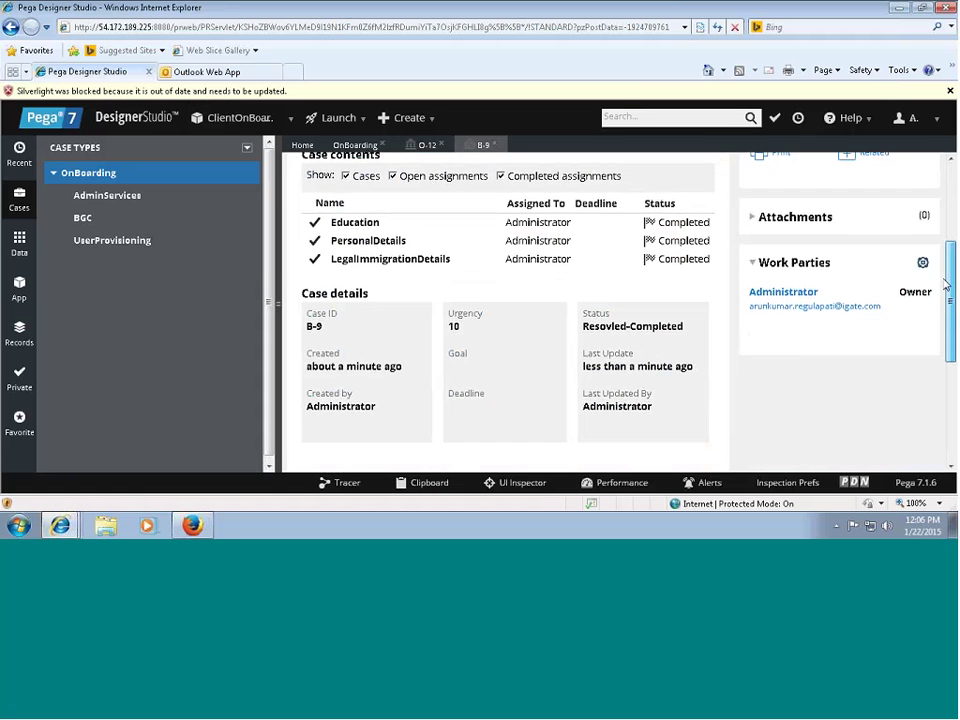
{"action": "scroll", "coordinate": [948, 262], "scroll_direction": "up", "scroll_amount": 1}
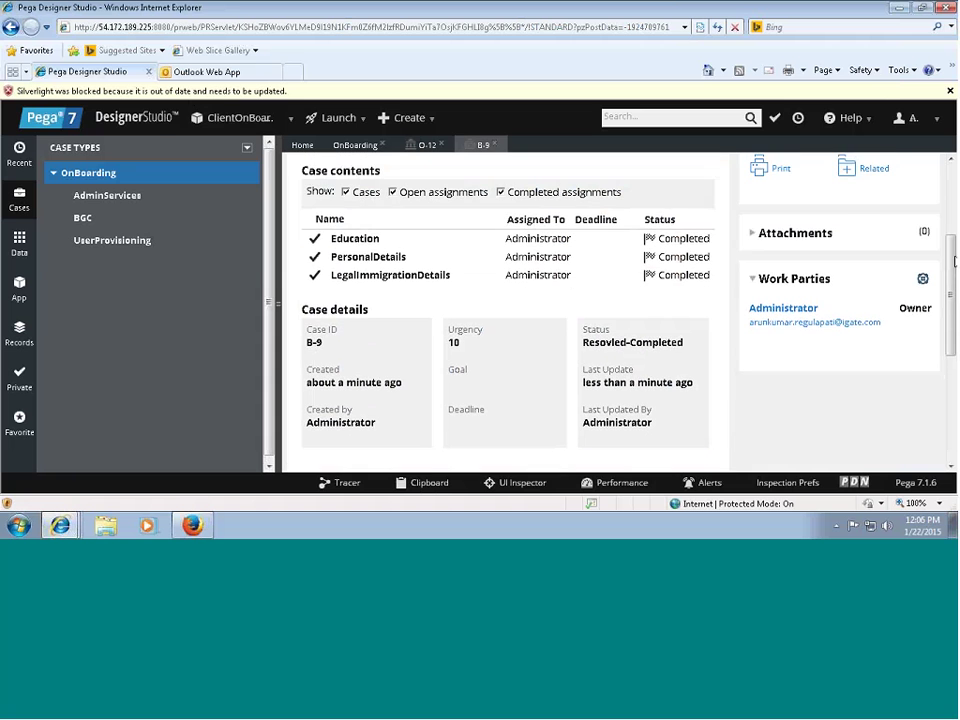
{"action": "left_click_drag", "start_coordinate": [955, 262], "coordinate": [952, 97]}
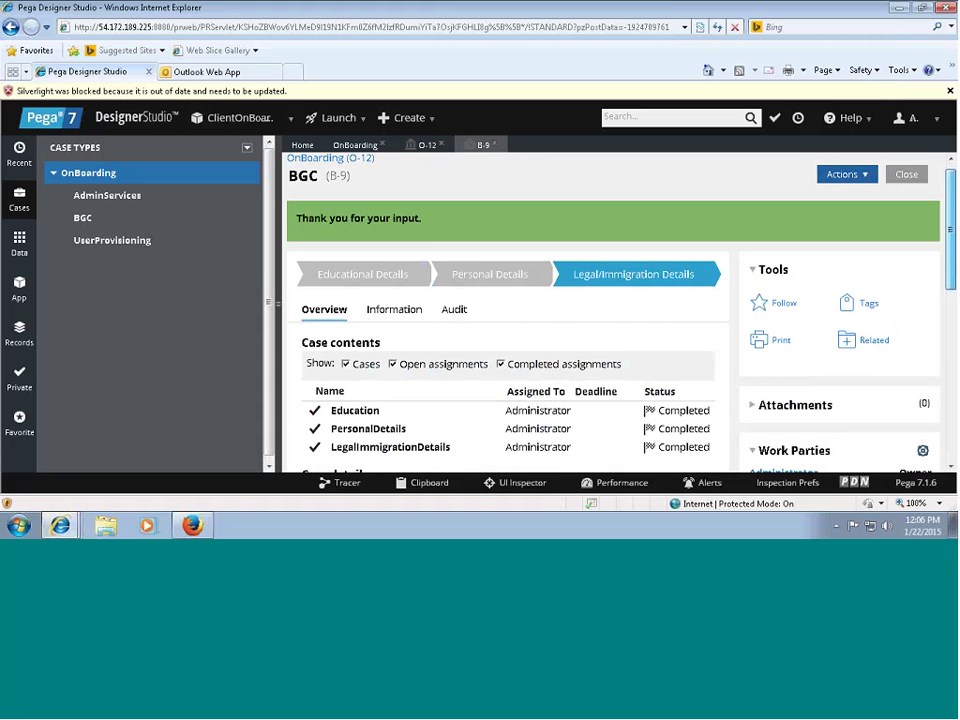
{"action": "left_click", "coordinate": [951, 92]}
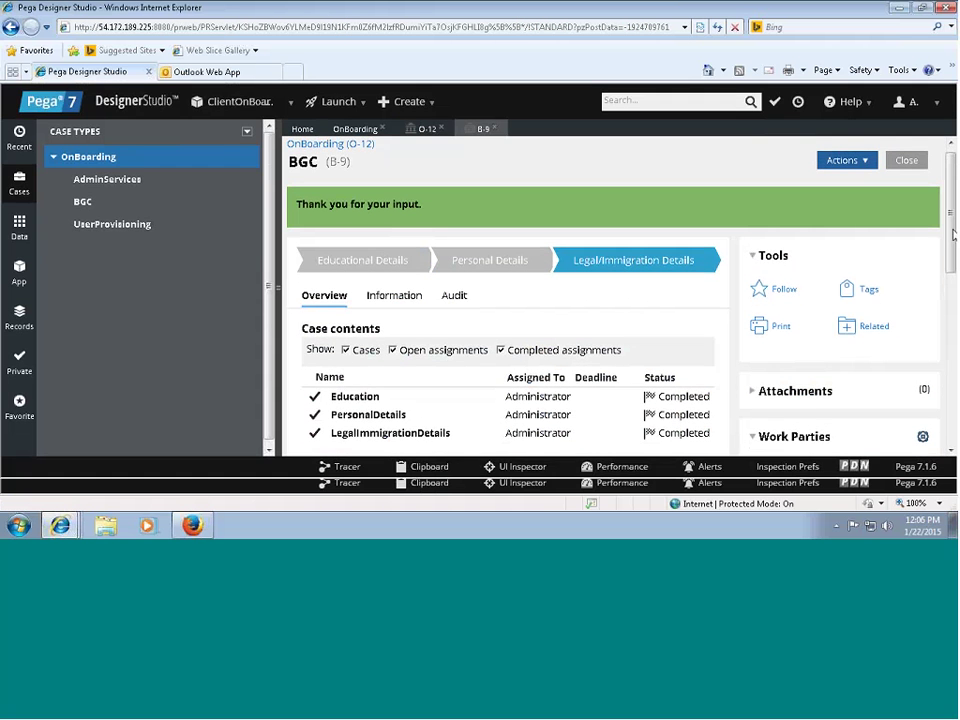
{"action": "scroll", "coordinate": [953, 233], "scroll_direction": "down", "scroll_amount": 3}
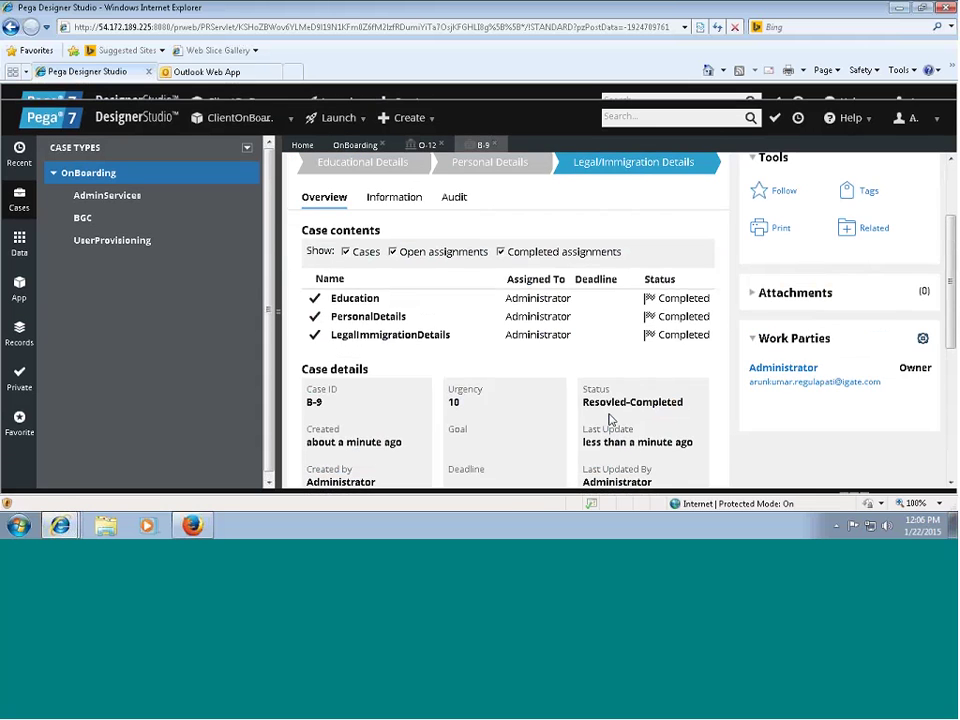
{"action": "scroll", "coordinate": [688, 200], "scroll_direction": "up", "scroll_amount": 2}
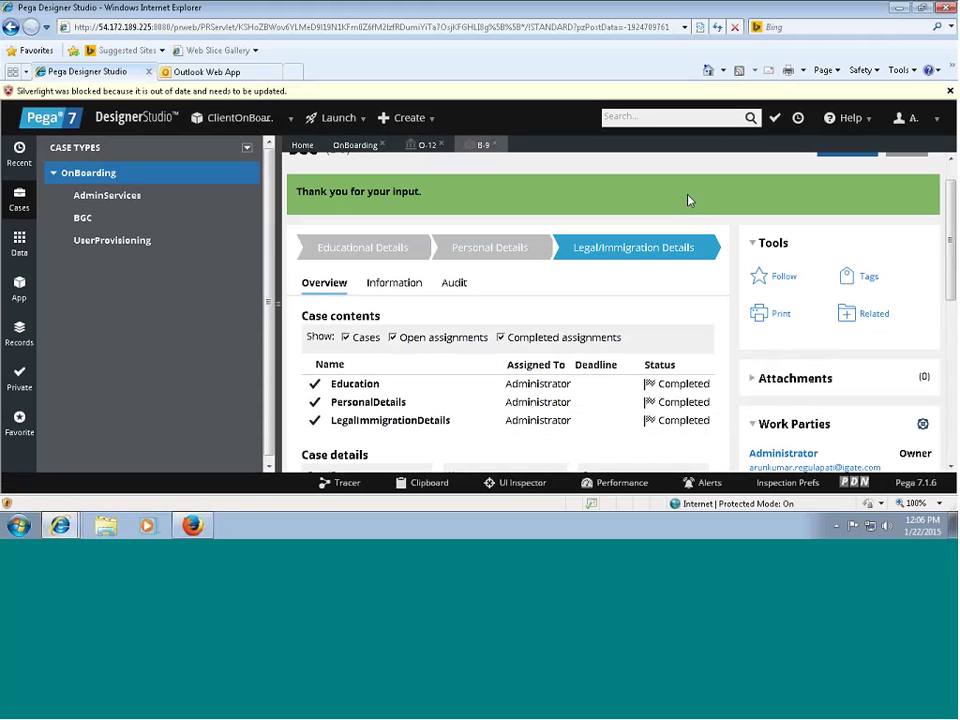
Switch to the O-12 tab and scroll through its Case contents to BGC B-9.
{"action": "left_click", "coordinate": [425, 146]}
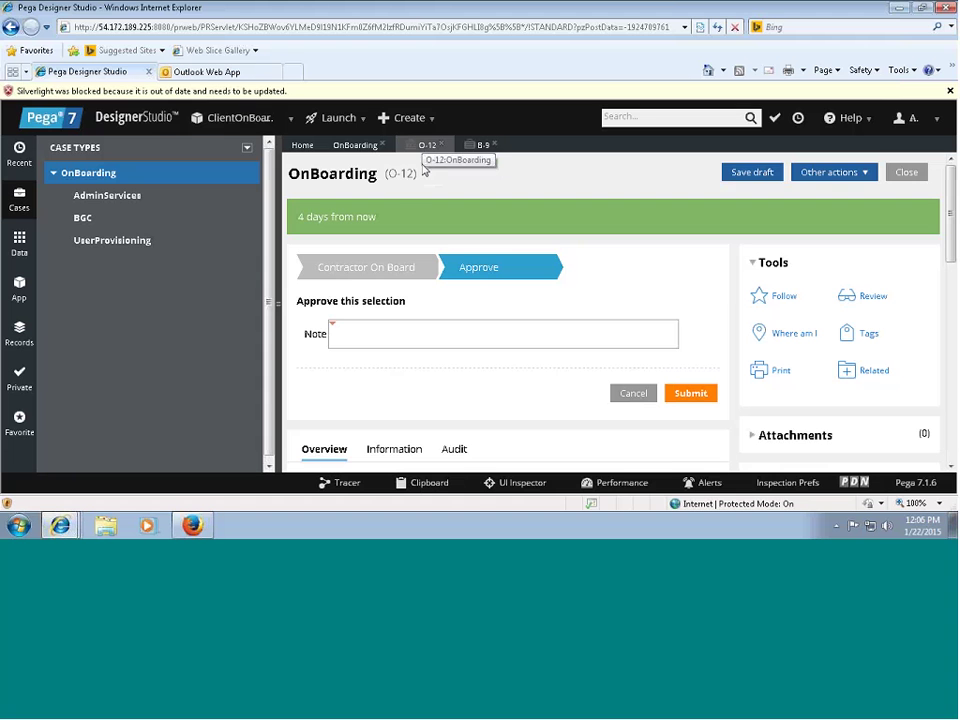
{"action": "scroll", "coordinate": [937, 308], "scroll_direction": "down", "scroll_amount": 5}
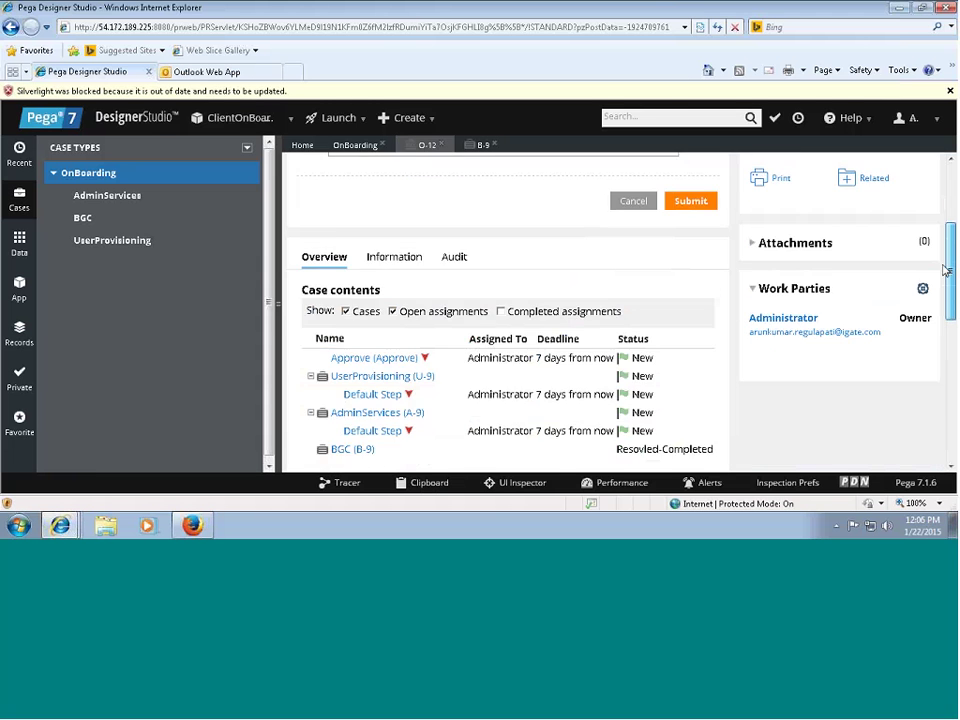
{"action": "scroll", "coordinate": [940, 302], "scroll_direction": "up", "scroll_amount": 1}
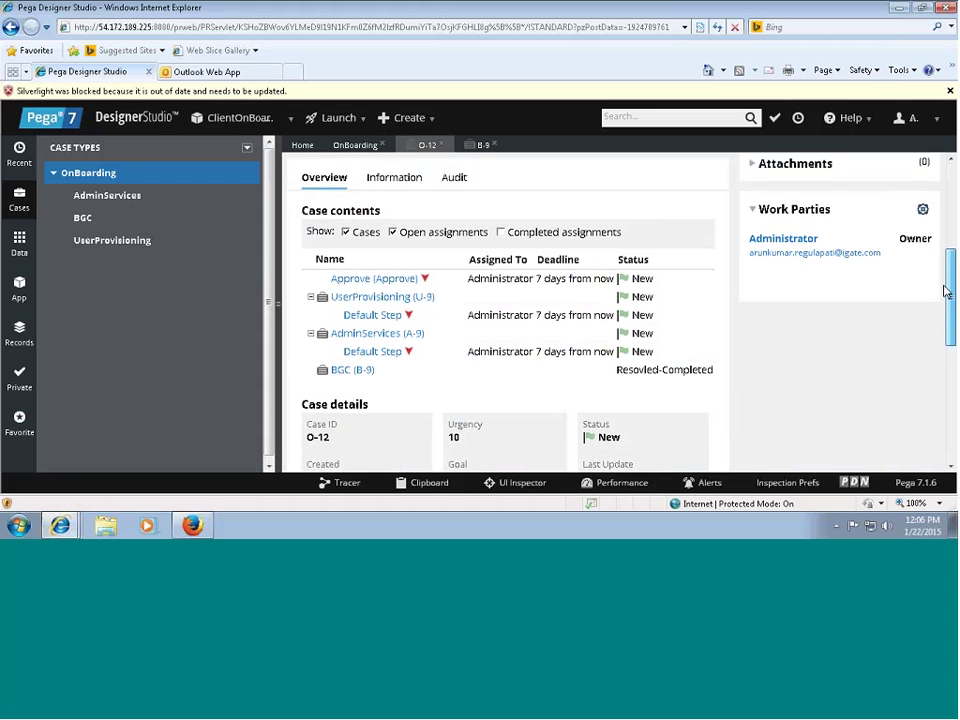
{"action": "left_click_drag", "start_coordinate": [943, 295], "coordinate": [946, 309]}
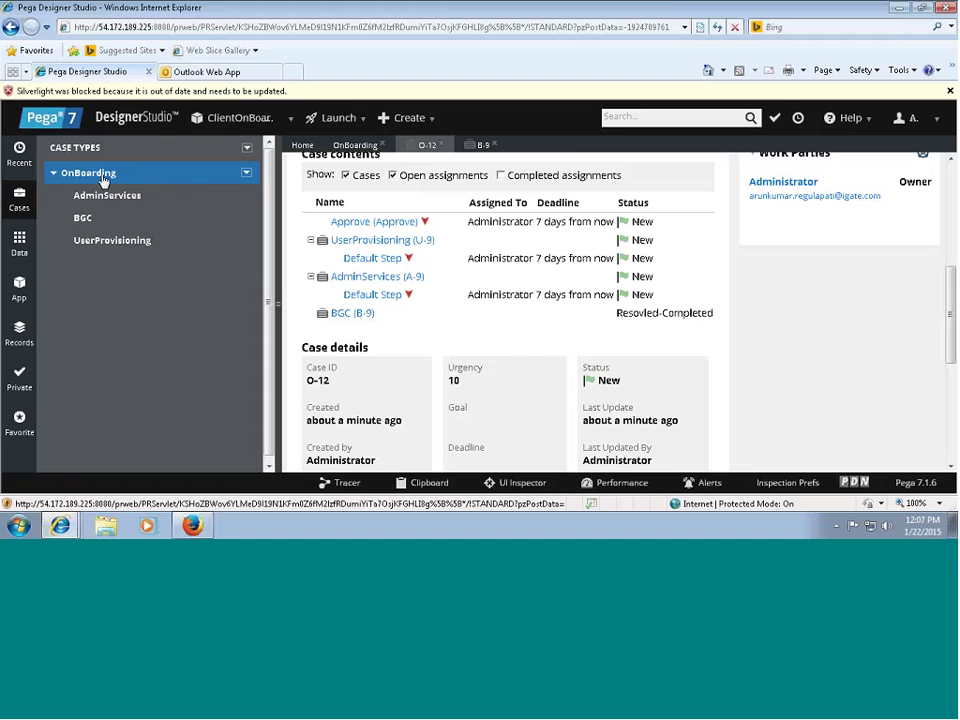
Open the OnBoarding case type's Details tab and scroll to its Optimistic Locking setting.
{"action": "left_click", "coordinate": [102, 175]}
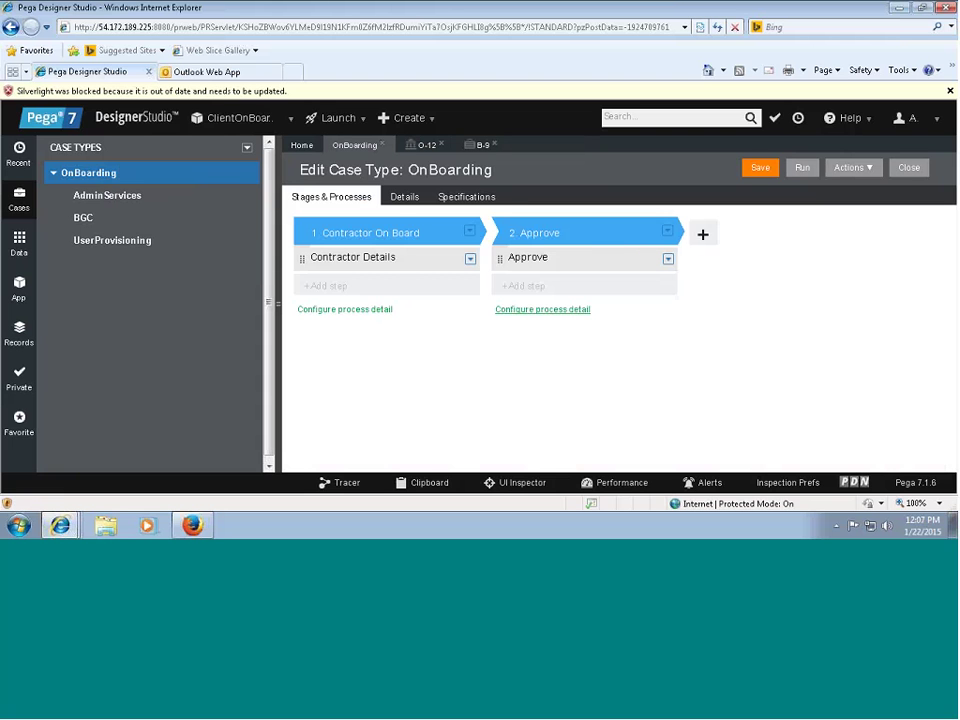
{"action": "left_click", "coordinate": [401, 200]}
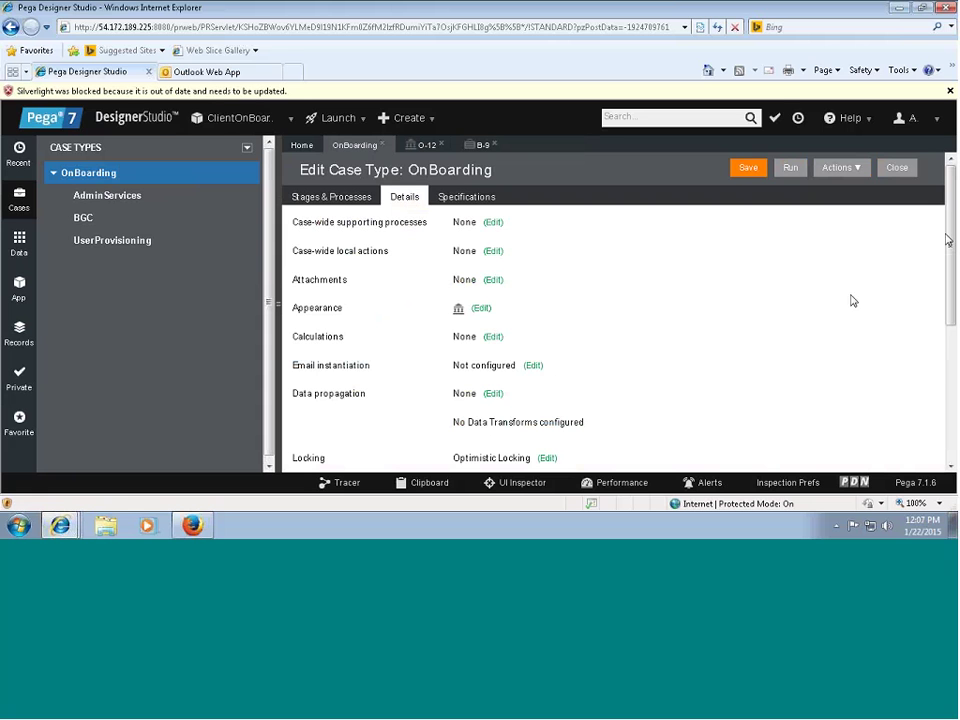
{"action": "scroll", "coordinate": [950, 252], "scroll_direction": "down", "scroll_amount": 1}
{"action": "left_click_drag", "start_coordinate": [950, 252], "coordinate": [929, 337]}
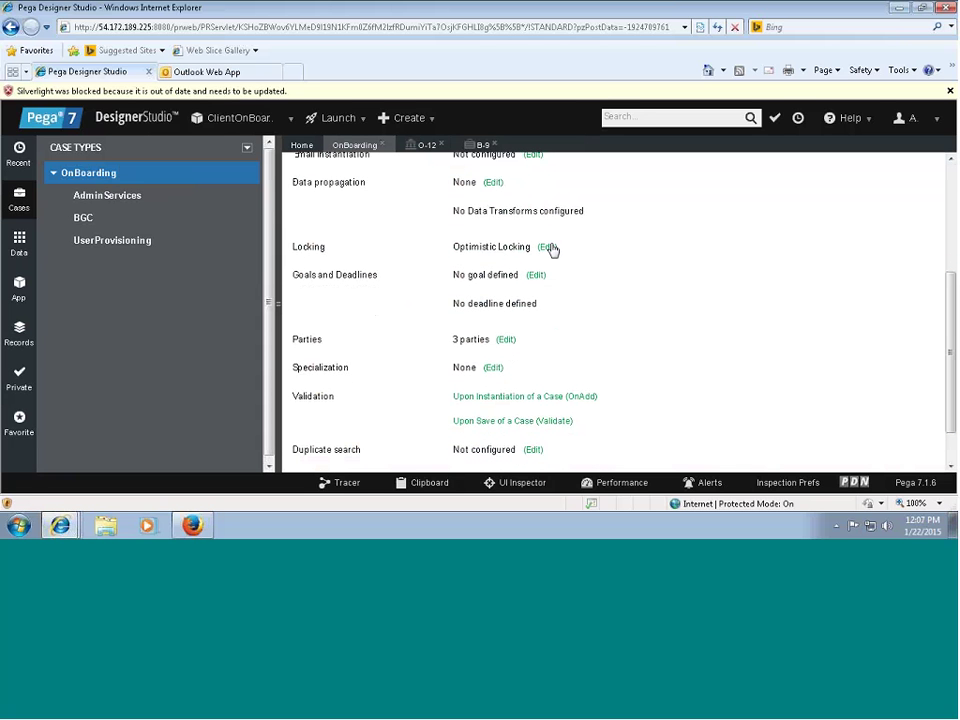